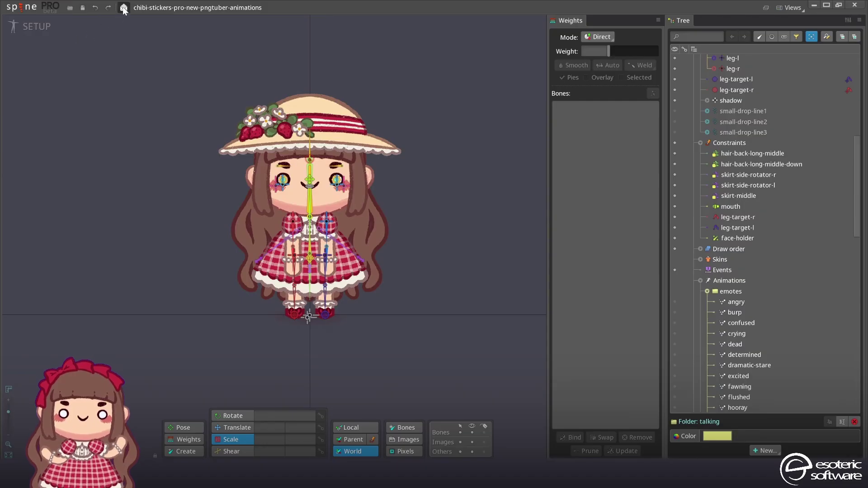
# Open the Chibi Stickers example project from the Examples on Spine's welcome screen.
pyautogui.click(123, 8)
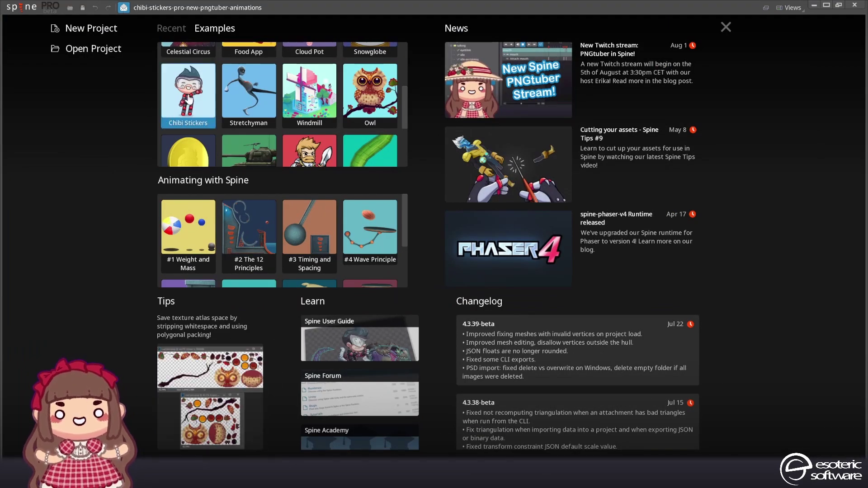
pyautogui.scroll(4, 209, 43)
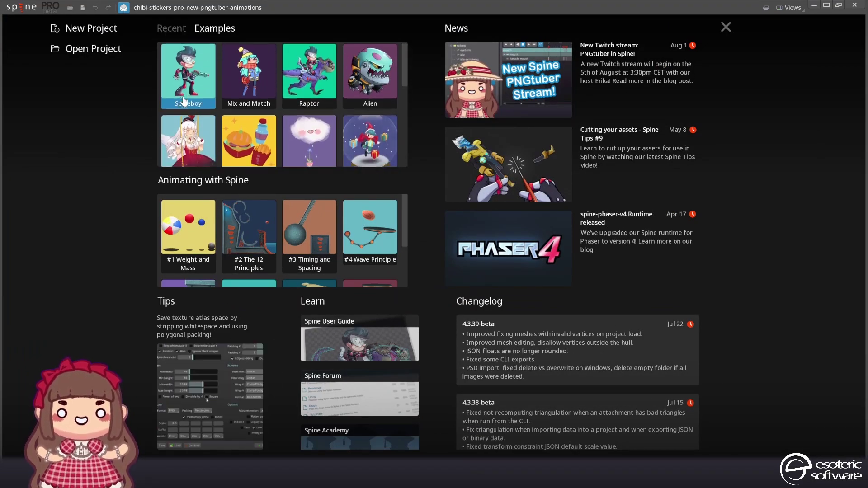
pyautogui.scroll(-4, 183, 136)
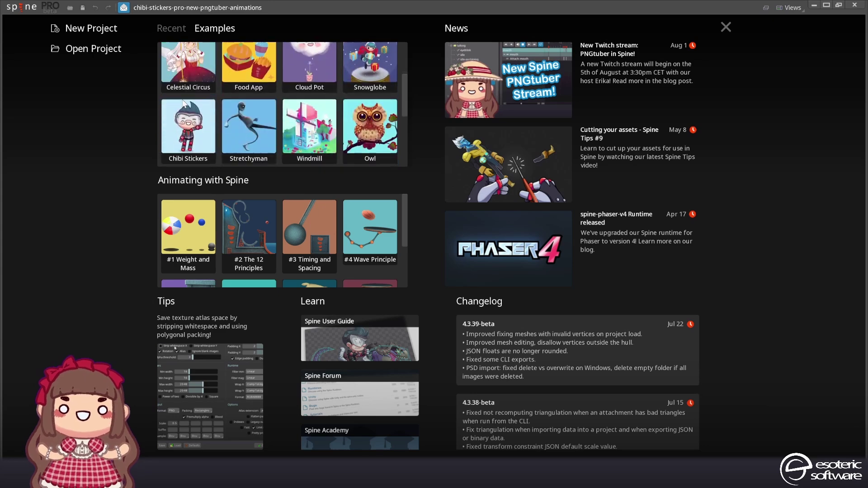
pyautogui.click(183, 133)
pyautogui.click(202, 135)
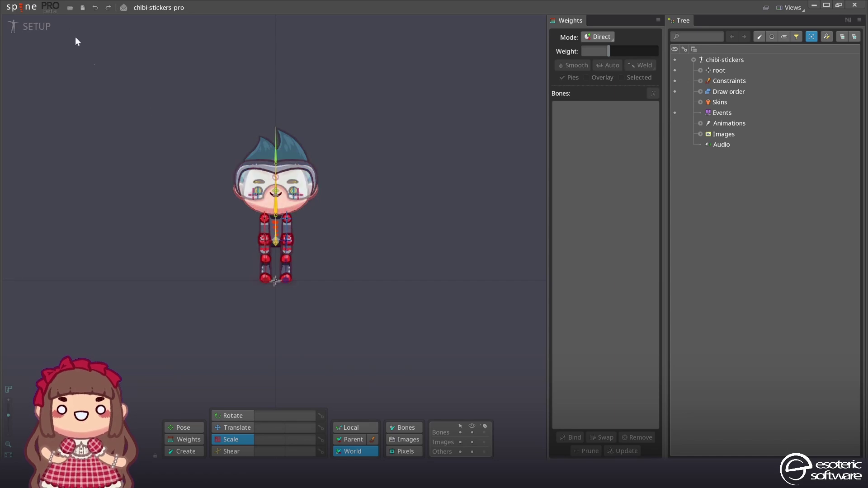
pyautogui.click(49, 10)
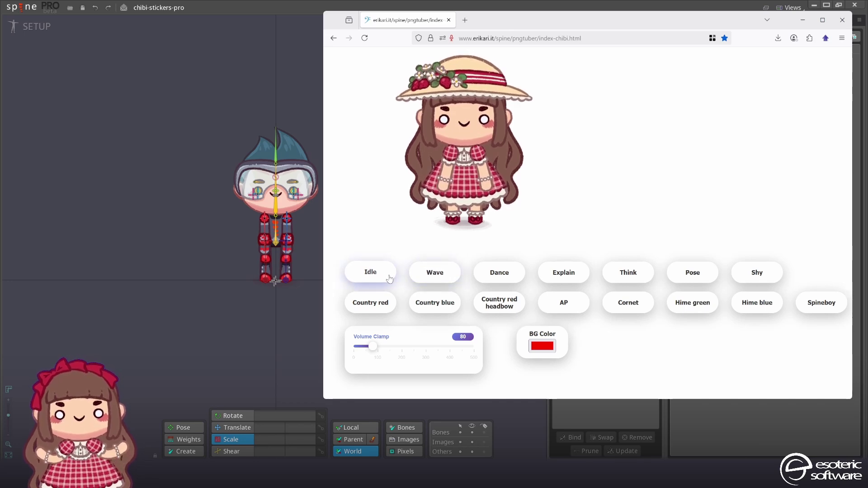
# Reload the demo page, drag the character around and switch it to the Country blue outfit.
pyautogui.moveTo(389, 273); pyautogui.dragTo(430, 234)
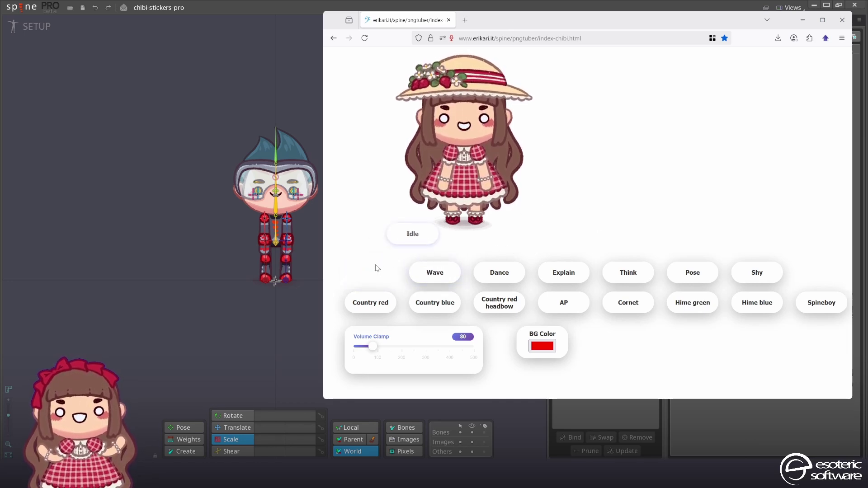
pyautogui.press('F5')
pyautogui.moveTo(477, 158); pyautogui.dragTo(527, 158)
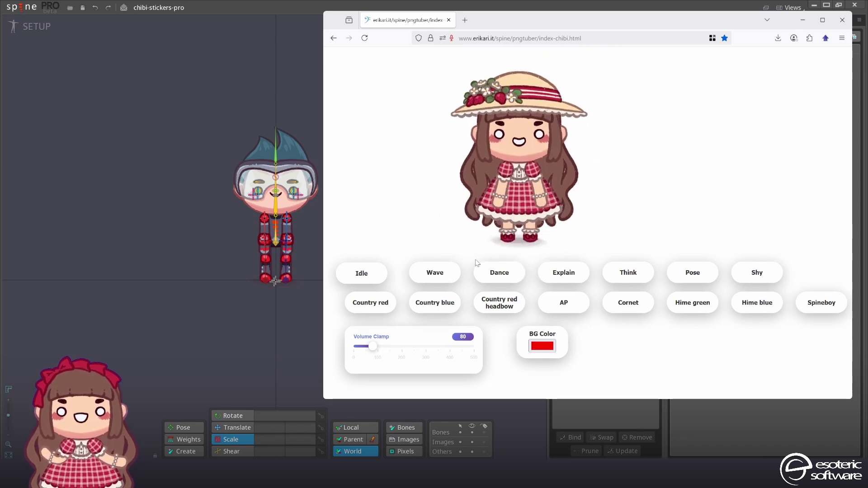
pyautogui.click(435, 303)
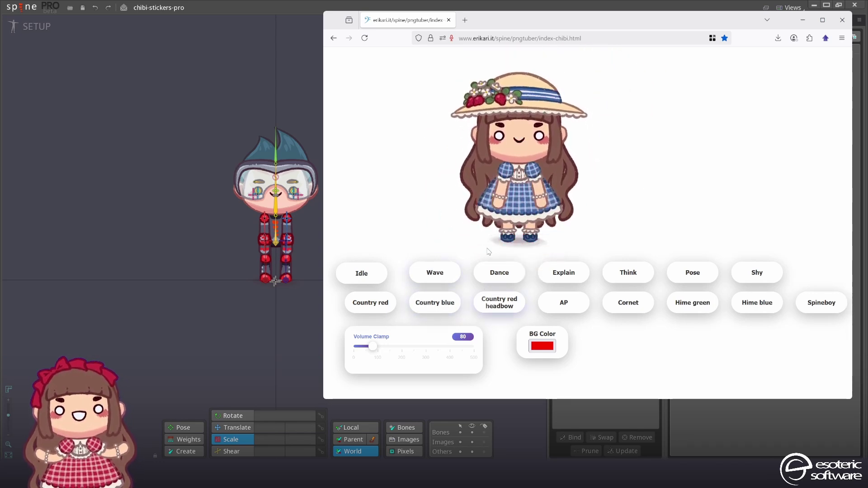
pyautogui.moveTo(535, 143); pyautogui.dragTo(417, 168)
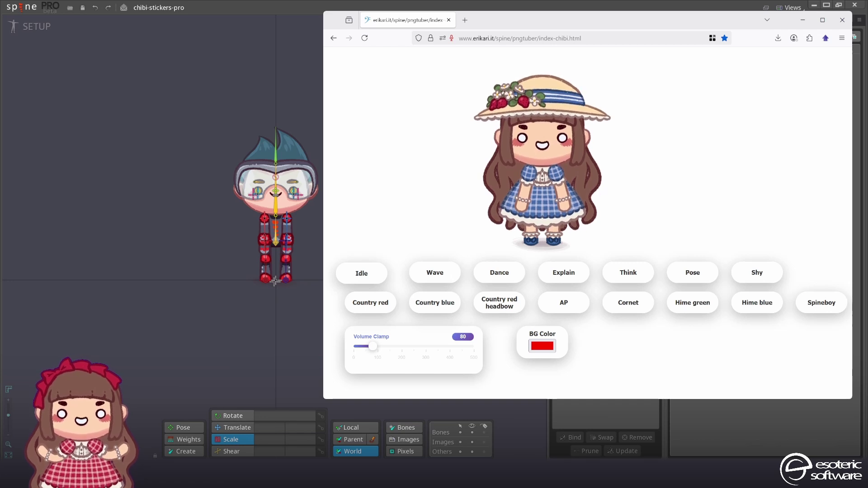
pyautogui.moveTo(542, 149); pyautogui.dragTo(474, 163)
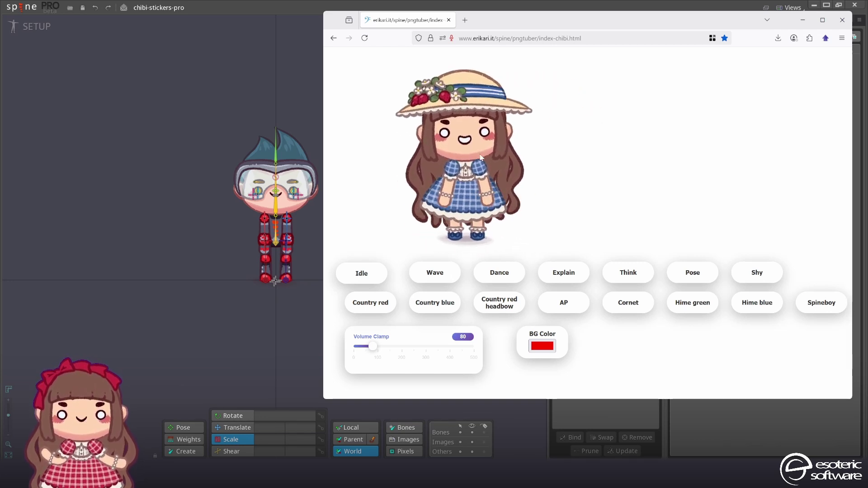
# Try the Cornet outfit and Dance animation, then show Spineboy on a green background.
pyautogui.click(549, 307)
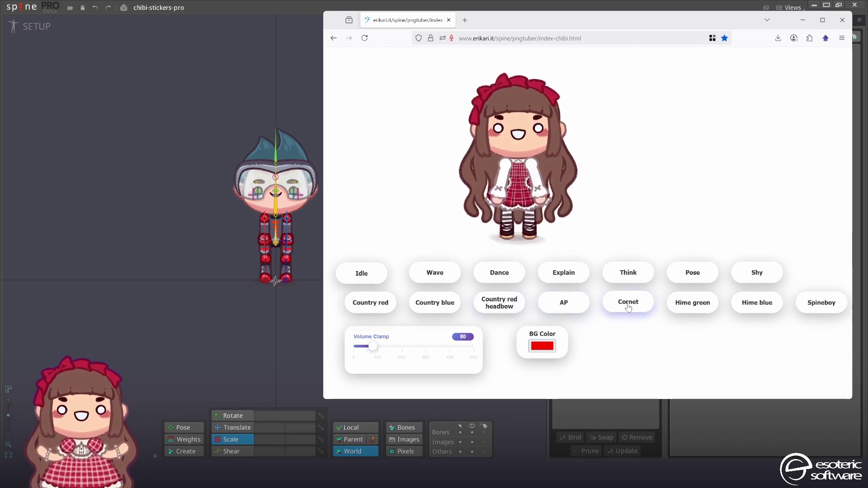
pyautogui.click(449, 304)
pyautogui.click(500, 274)
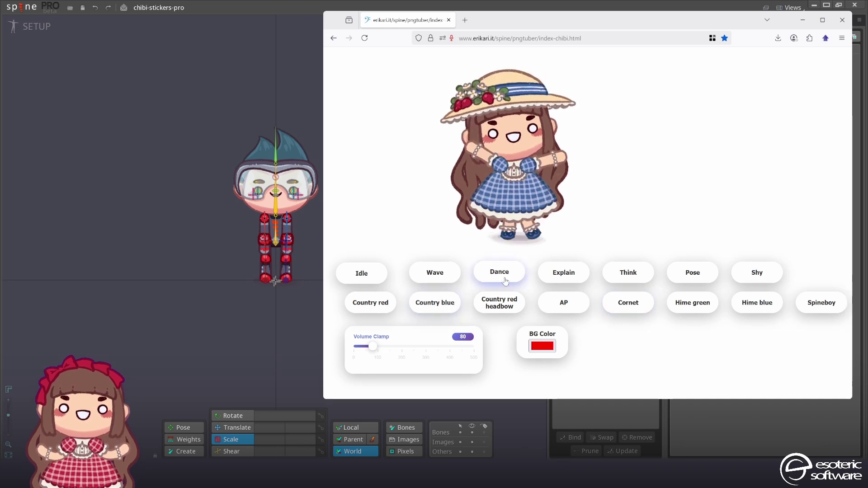
pyautogui.click(561, 273)
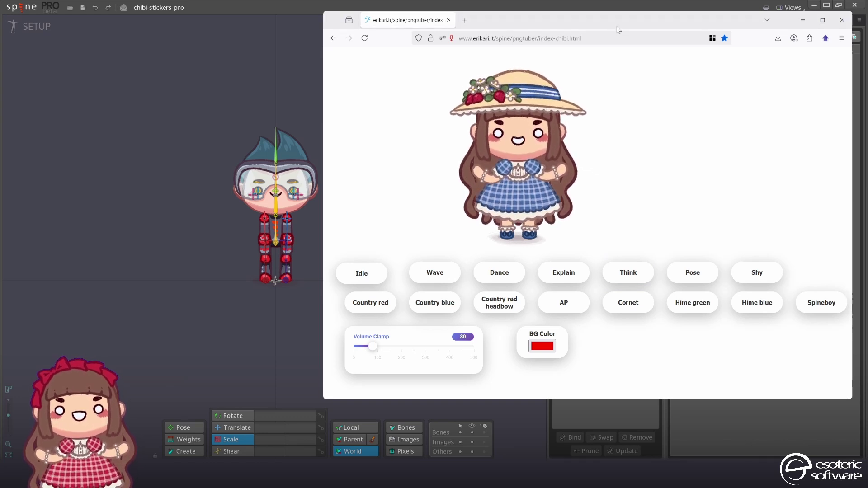
pyautogui.click(821, 305)
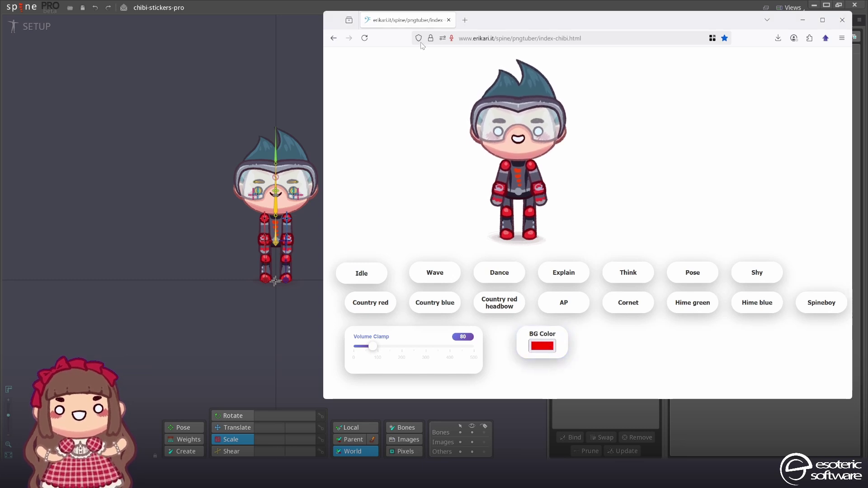
pyautogui.click(371, 51)
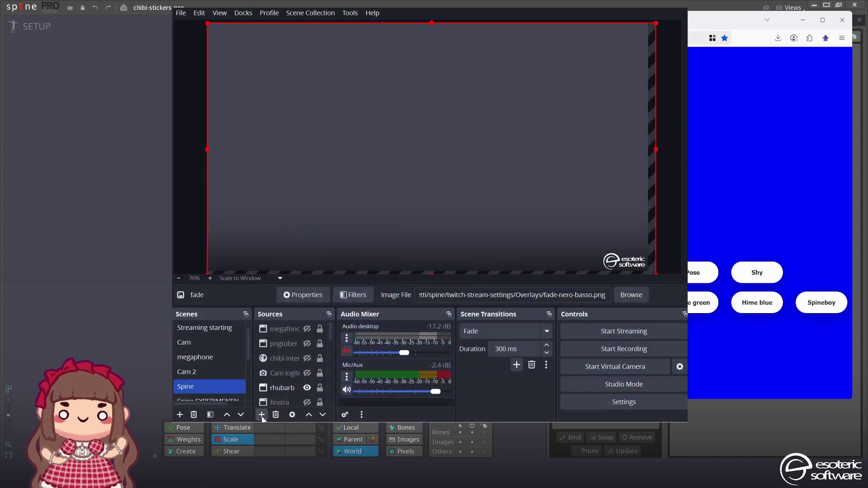
# Add a Window Capture source named PNGtuber that captures the Firefox window.
pyautogui.click(261, 415)
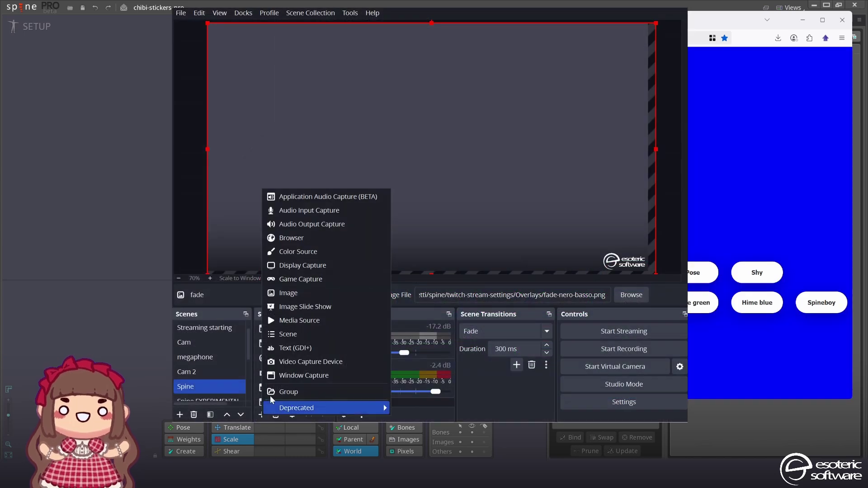
pyautogui.click(285, 375)
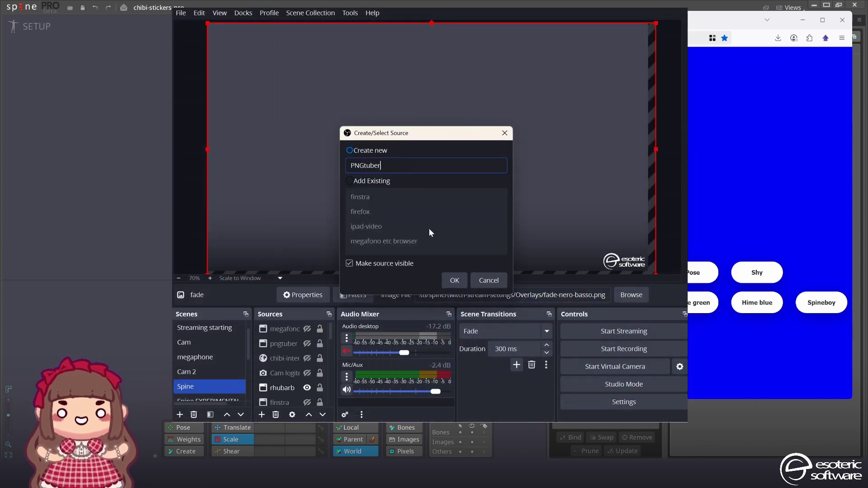
pyautogui.click(454, 280)
pyautogui.click(372, 222)
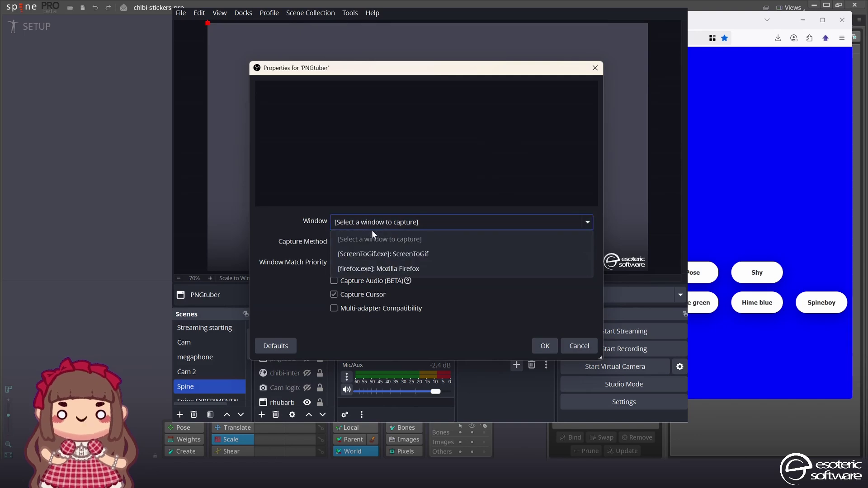
pyautogui.click(366, 269)
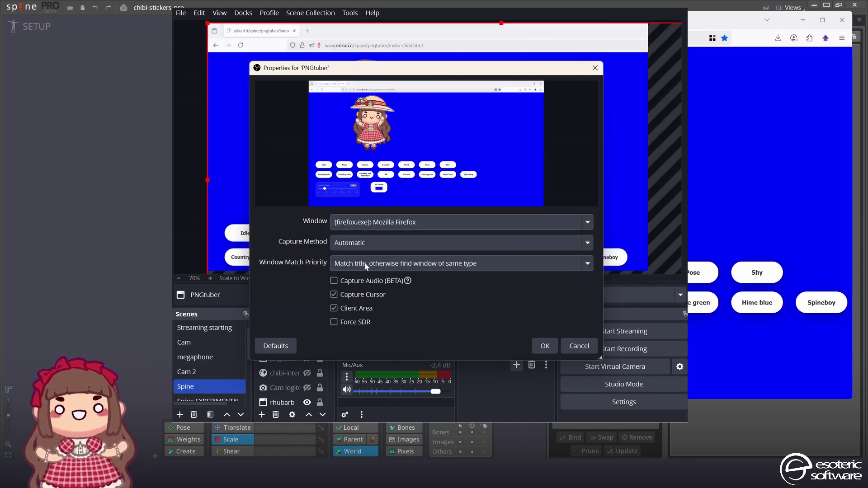
pyautogui.click(547, 344)
# Add a Crop/Pad filter to the PNGtuber source.
pyautogui.rightClick(269, 328)
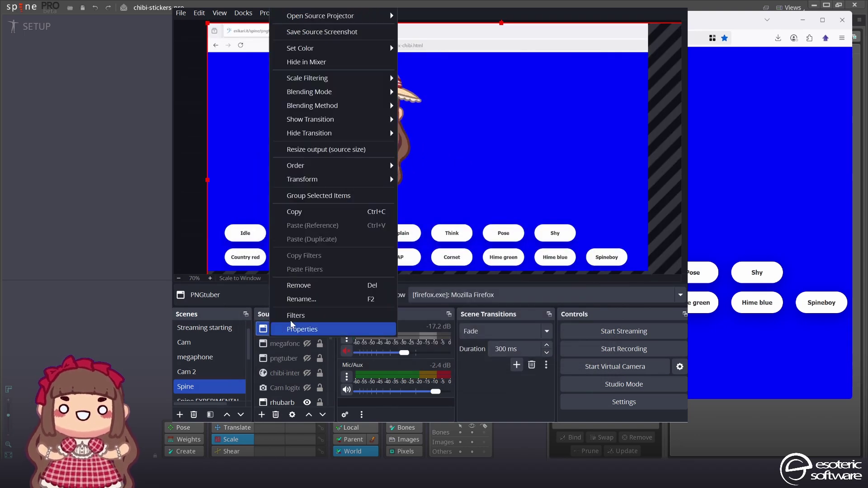
pyautogui.click(293, 316)
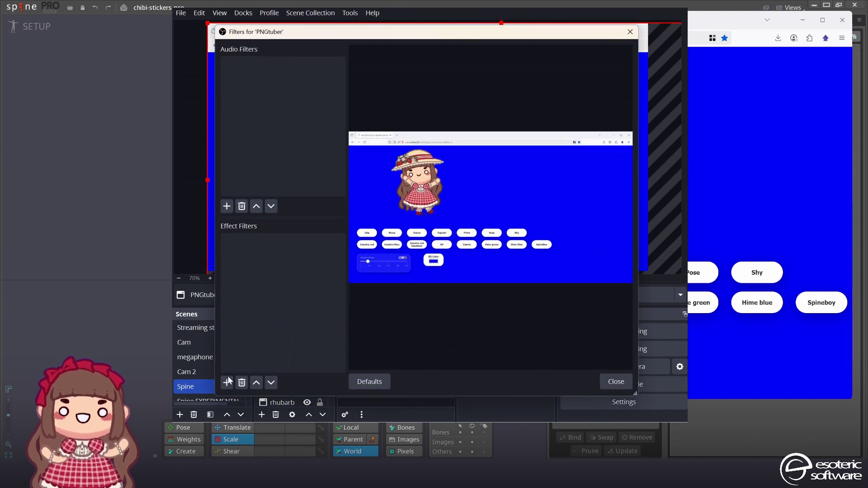
pyautogui.click(227, 381)
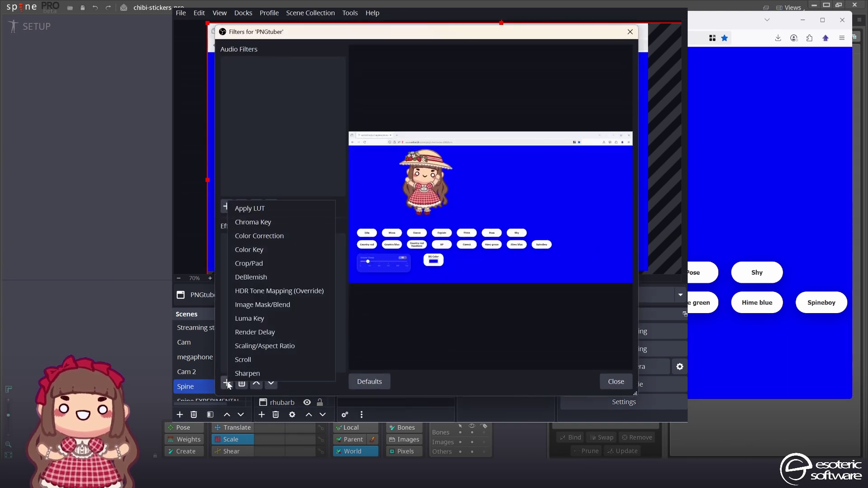
pyautogui.click(253, 264)
pyautogui.press('Return')
# Set the crop to Left 300, Top 150, Right 1550 and Bottom 500.
pyautogui.doubleClick(394, 209)
pyautogui.write('300')
pyautogui.press('Tab')
pyautogui.write('150')
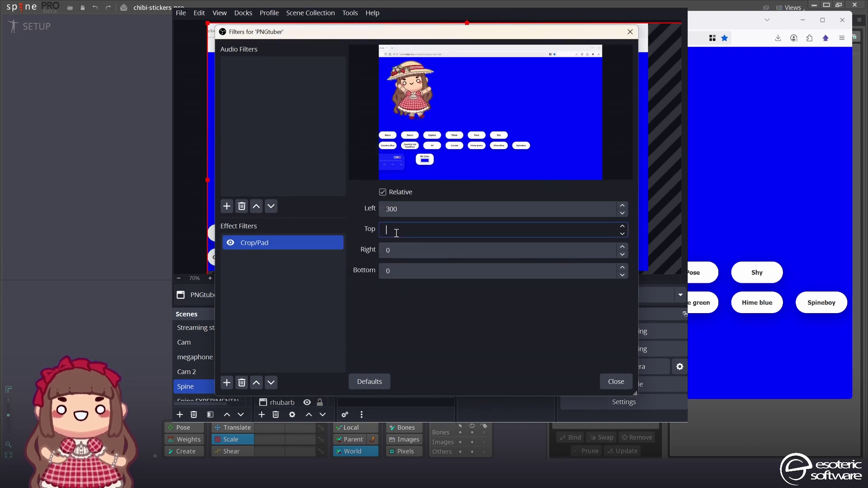
pyautogui.doubleClick(397, 251)
pyautogui.write('1550')
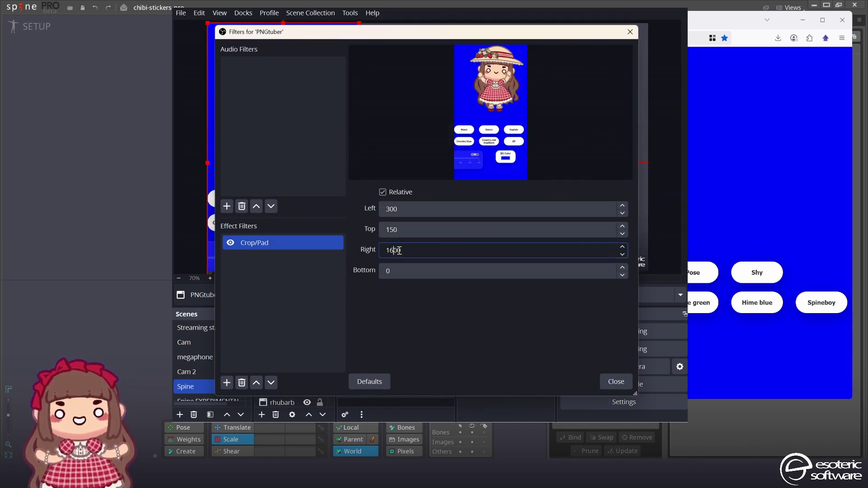
pyautogui.doubleClick(397, 272)
pyautogui.write('300')
pyautogui.doubleClick(397, 271)
pyautogui.write('500')
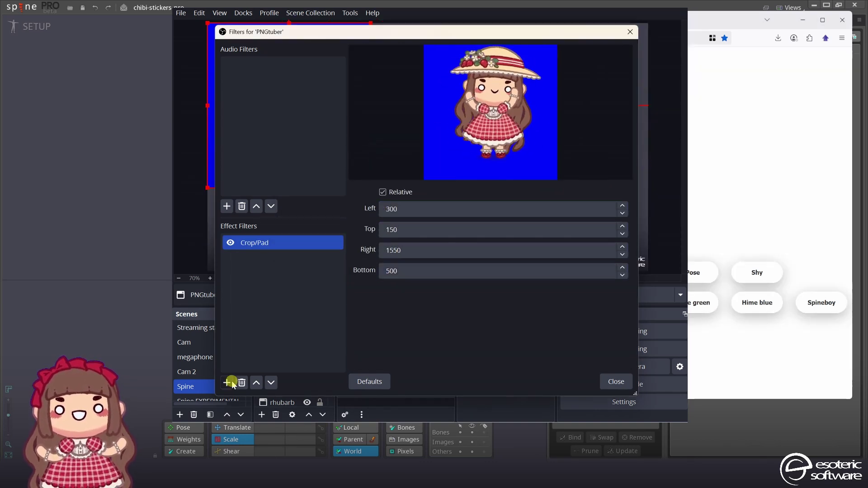
# Add a blue Chroma Key filter with similarity 305 and centre the capture in the preview.
pyautogui.click(228, 382)
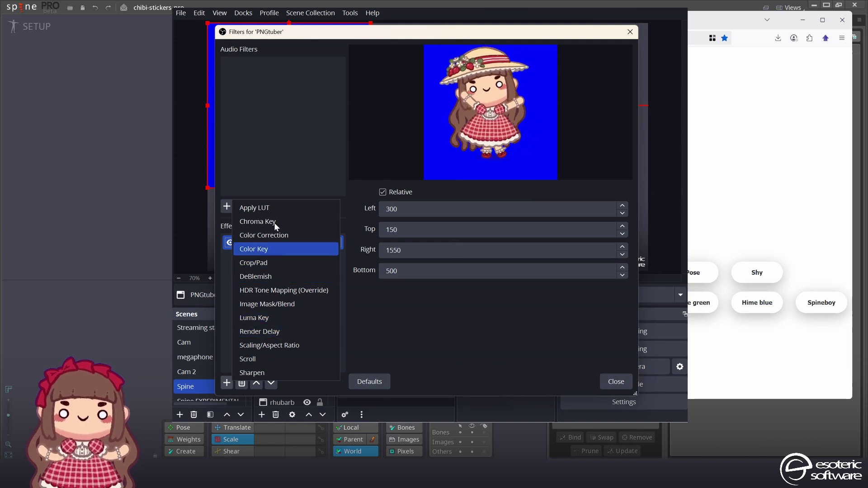
pyautogui.click(288, 224)
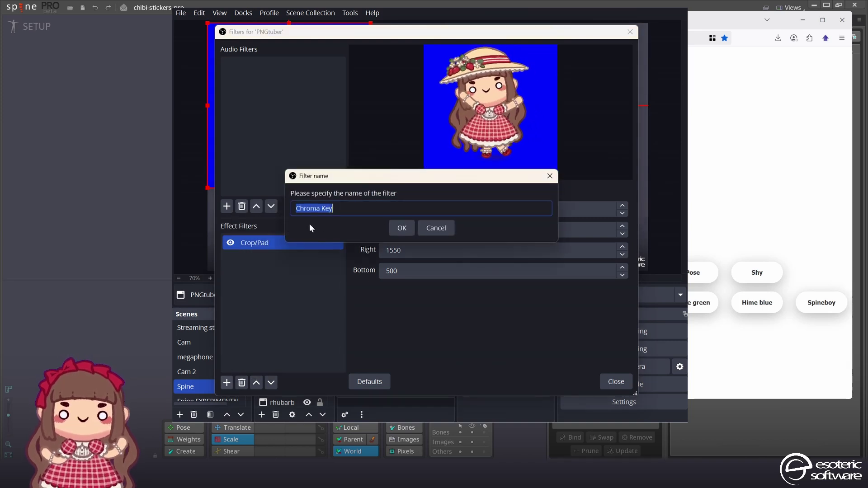
pyautogui.click(398, 230)
pyautogui.click(523, 221)
pyautogui.click(497, 245)
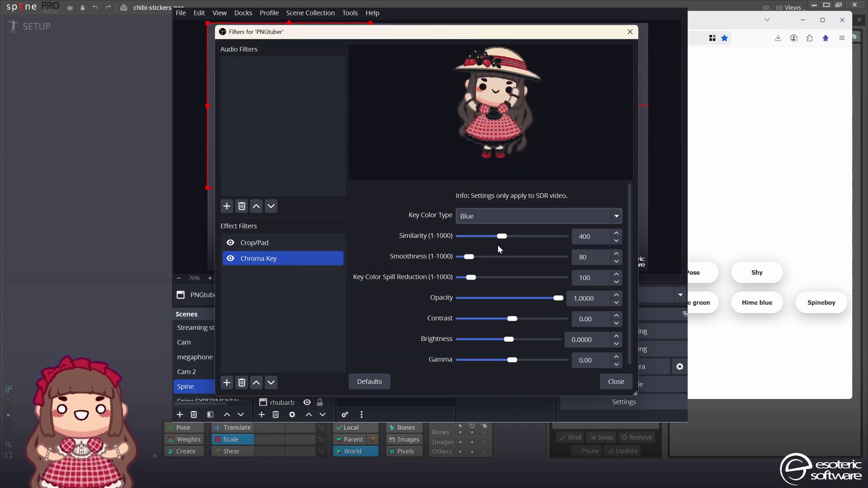
pyautogui.moveTo(501, 236); pyautogui.dragTo(462, 258)
pyautogui.click(615, 382)
pyautogui.moveTo(296, 108); pyautogui.dragTo(431, 168)
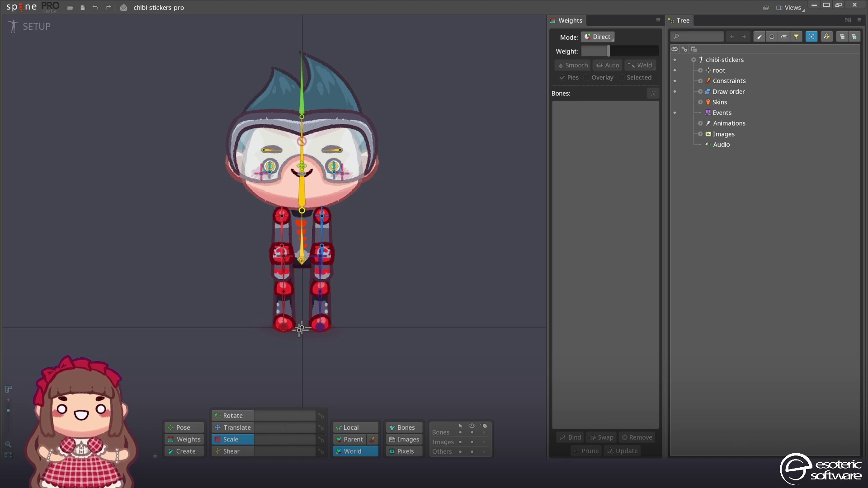
# Switch the character to the spineboy skin and expand the interactive animation folder.
pyautogui.press('.')
pyautogui.press('.')
pyautogui.press('.')
pyautogui.press('.')
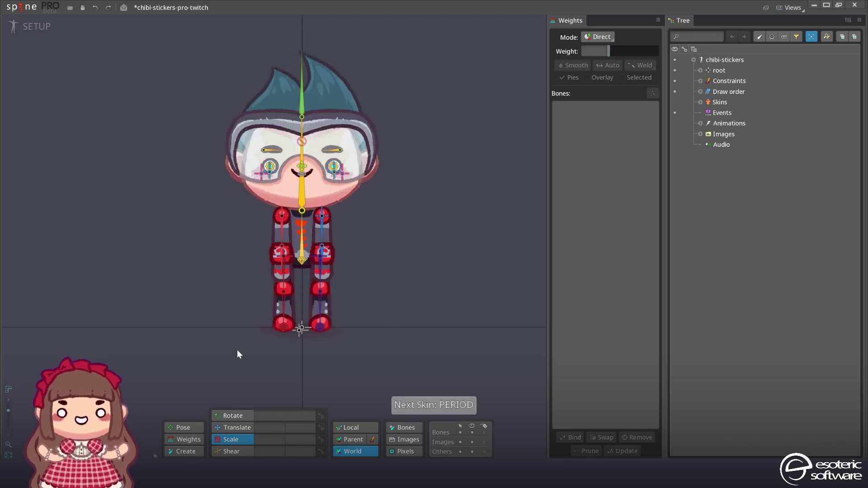
pyautogui.press('.')
pyautogui.press('.')
pyautogui.press('.')
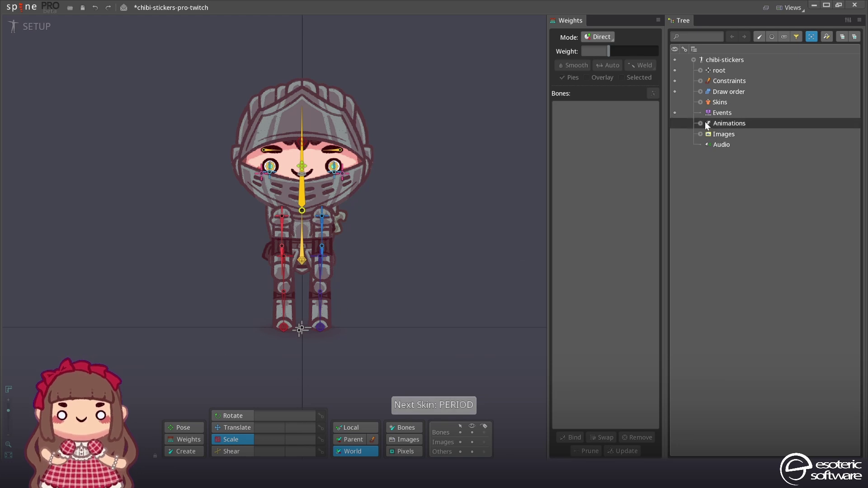
pyautogui.click(700, 104)
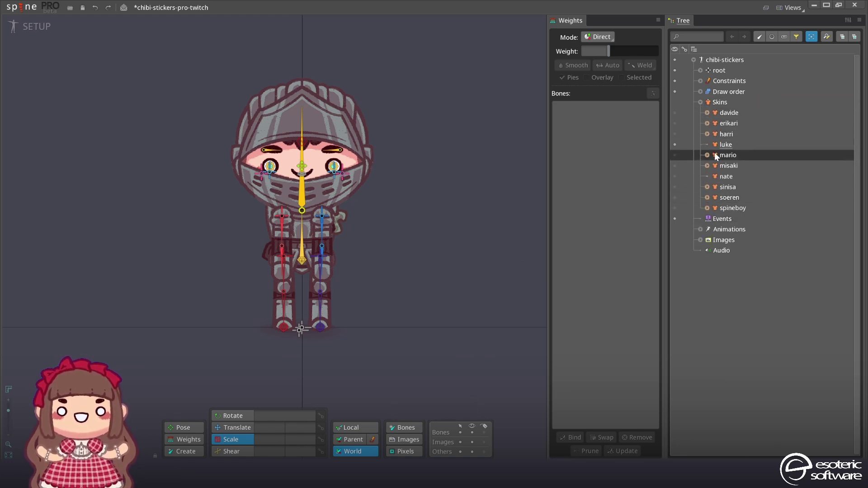
pyautogui.click(675, 209)
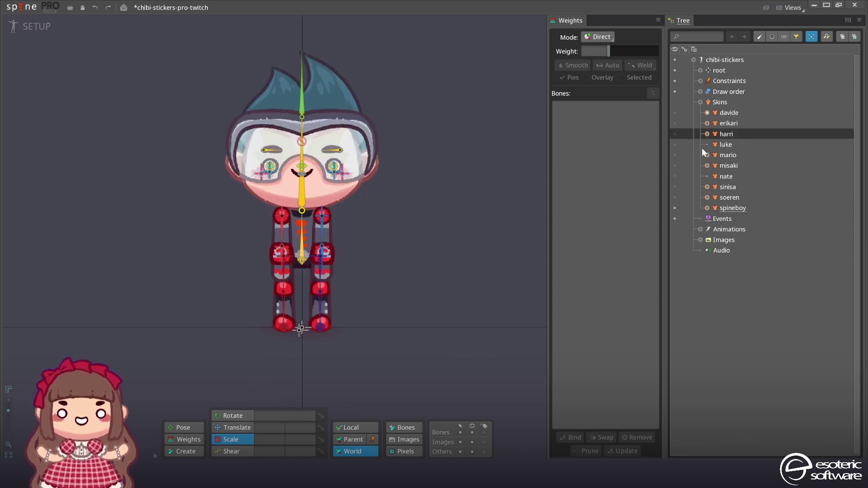
pyautogui.click(701, 229)
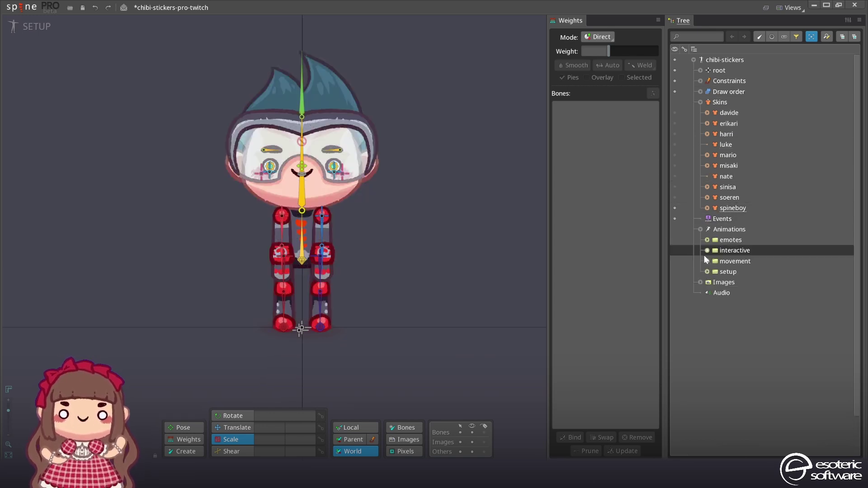
pyautogui.doubleClick(733, 249)
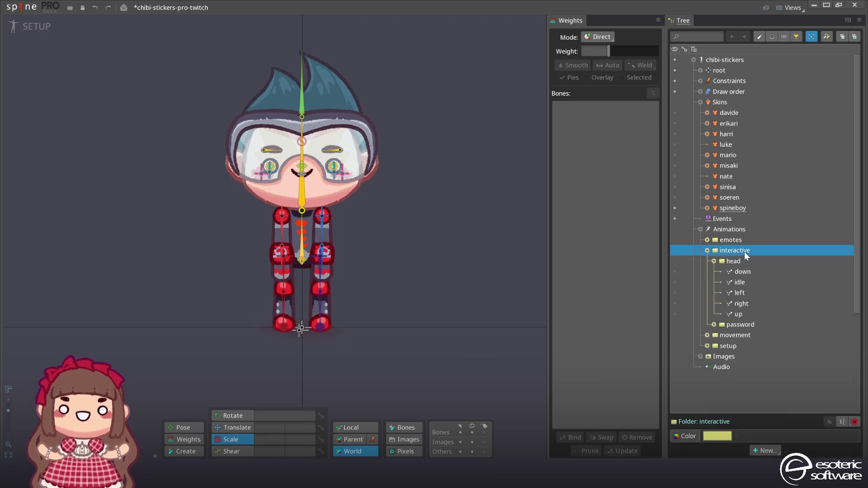
# Create a folder named 'talking' inside interactive, then select the head/idle animation.
pyautogui.click(765, 451)
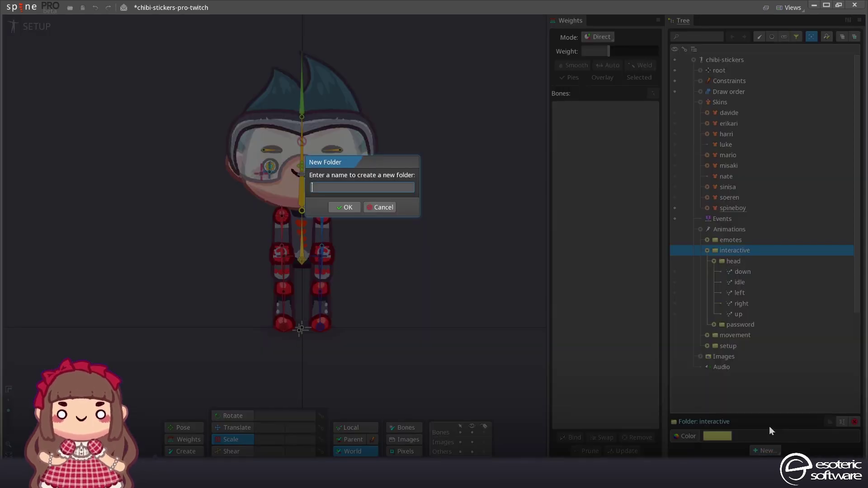
pyautogui.write('talking')
pyautogui.click(344, 208)
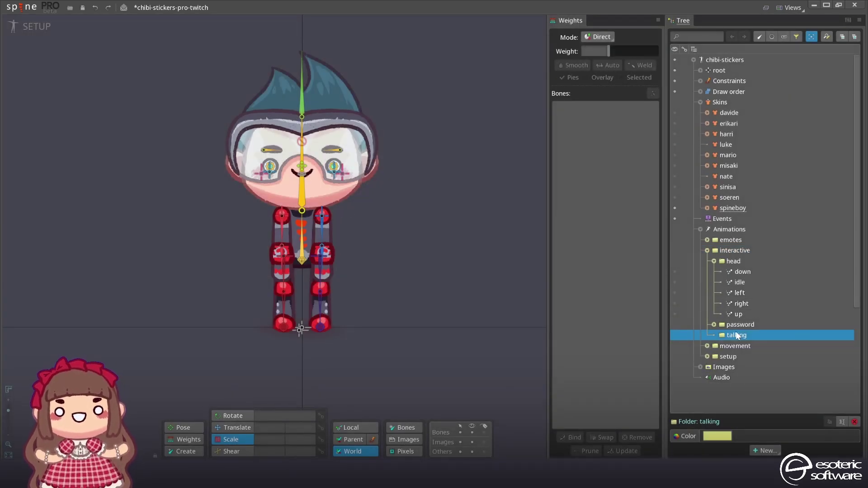
pyautogui.click(729, 283)
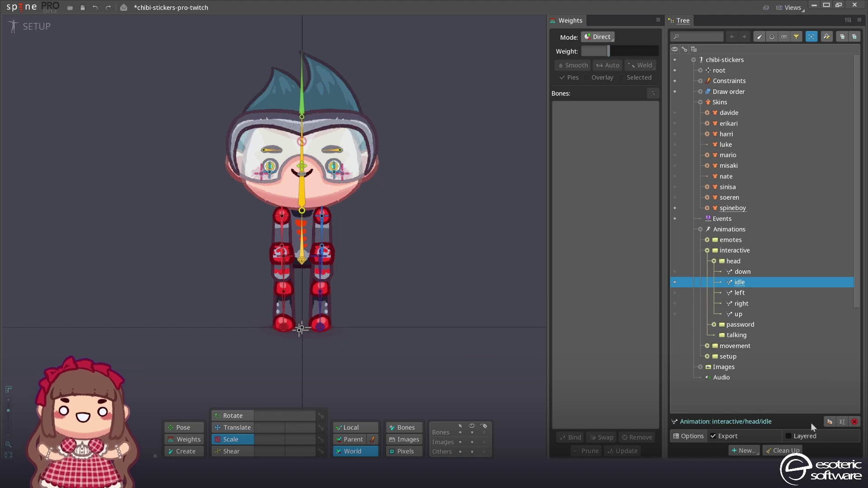
# Copy head/idle into the talking folder, open it in Animate mode and tick Layered.
pyautogui.moveTo(740, 282); pyautogui.dragTo(719, 347)
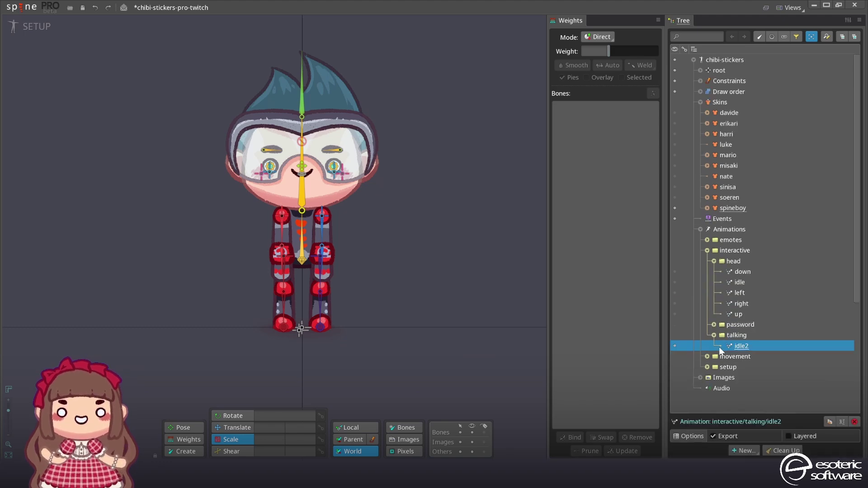
pyautogui.doubleClick(719, 346)
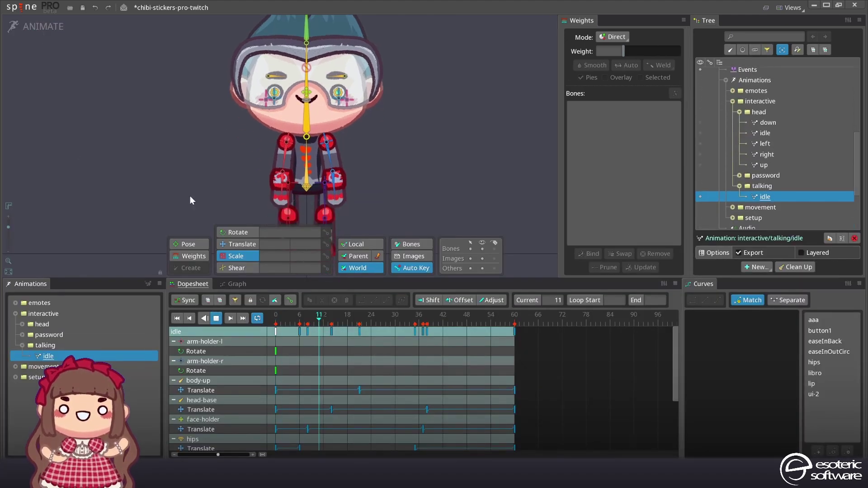
pyautogui.scroll(-2, 199, 188)
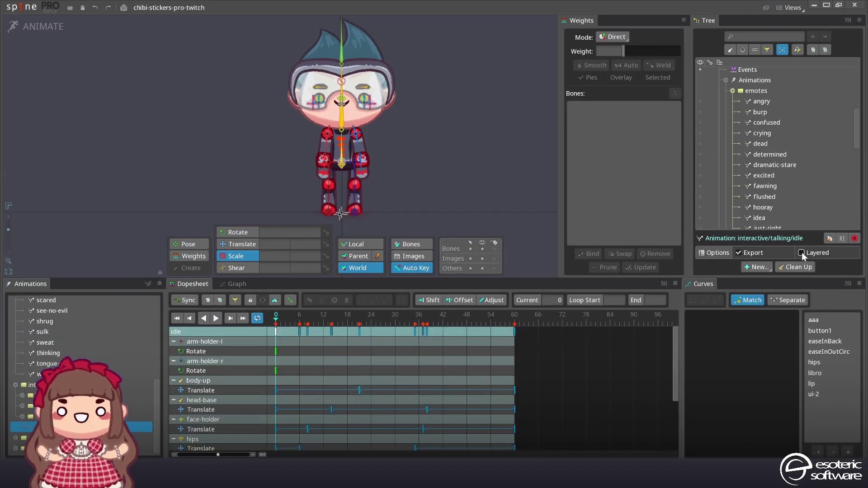
pyautogui.click(801, 252)
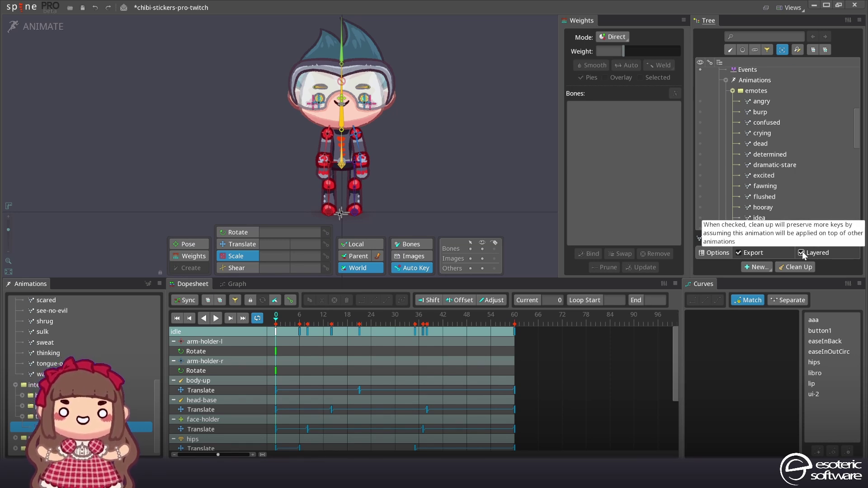
pyautogui.press('Left')
pyautogui.press('Down')
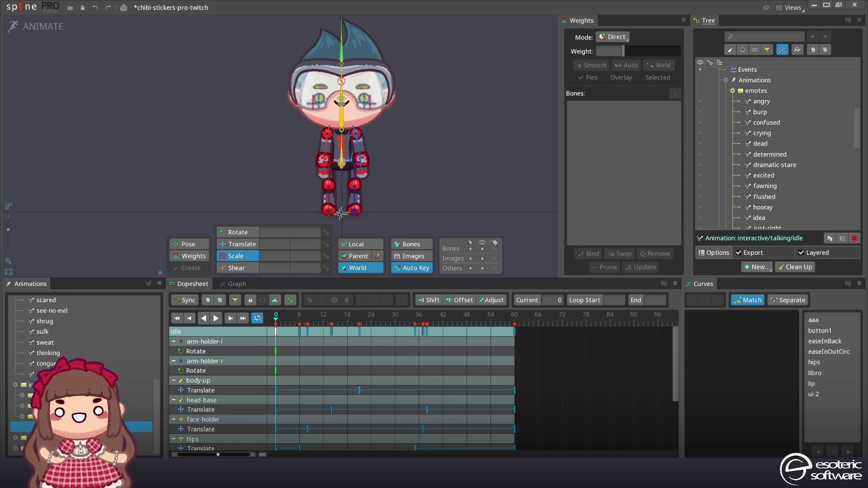
pyautogui.scroll(-4, 798, 170)
pyautogui.scroll(-5, 798, 170)
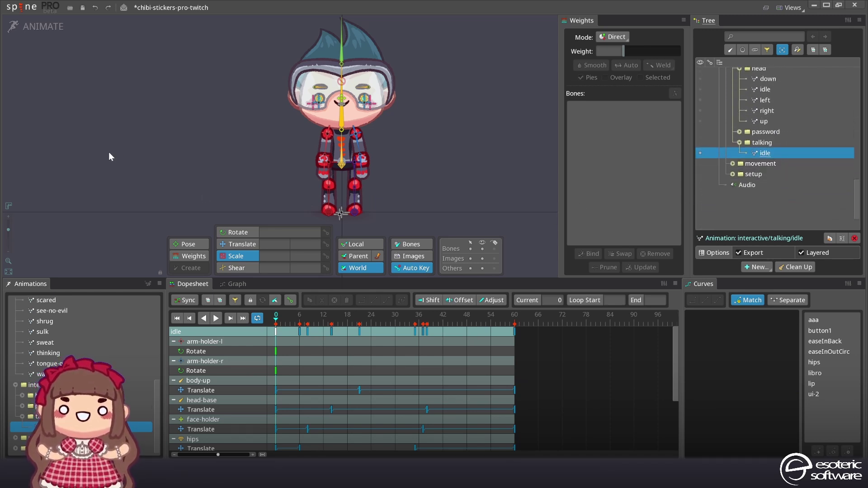
pyautogui.scroll(2, 777, 136)
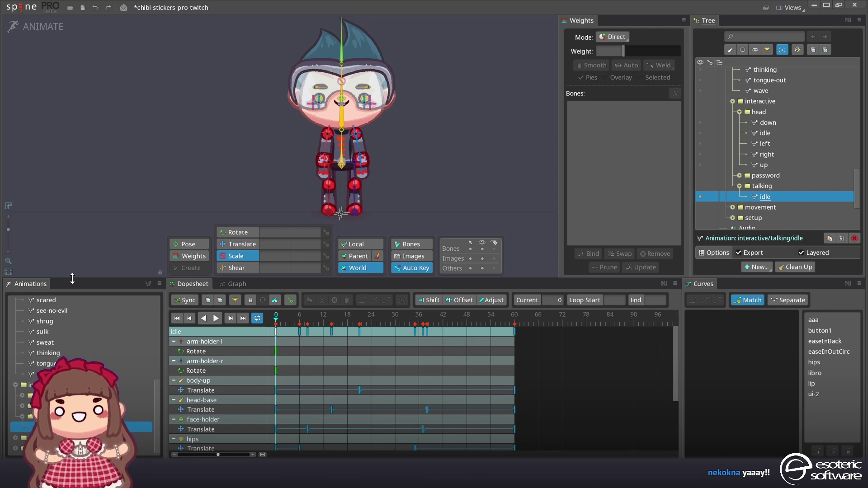
pyautogui.click(147, 283)
# Scrub the reference project's mouth animation to see its mouth keys, then return to frame 0.
pyautogui.write('mo')
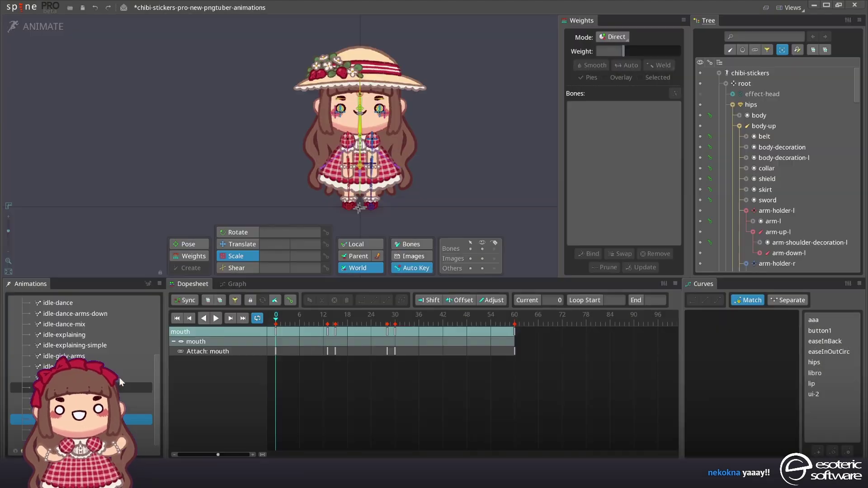
pyautogui.moveTo(280, 319); pyautogui.dragTo(264, 326)
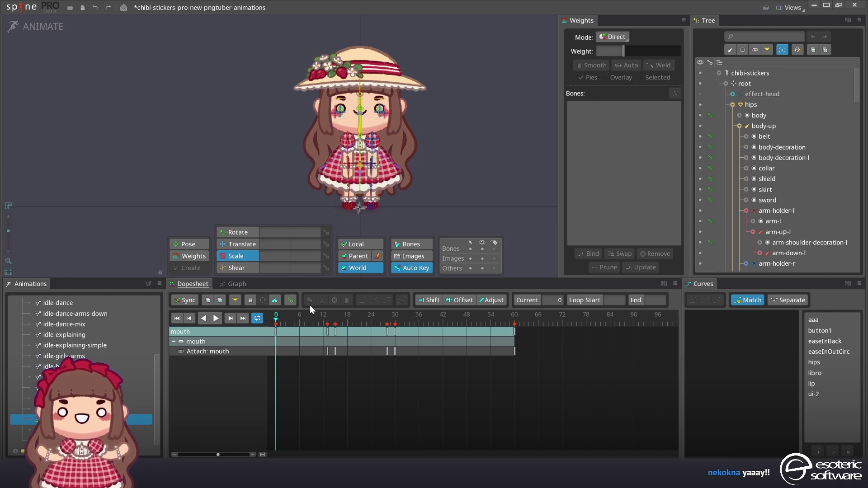
pyautogui.moveTo(317, 322); pyautogui.dragTo(441, 330)
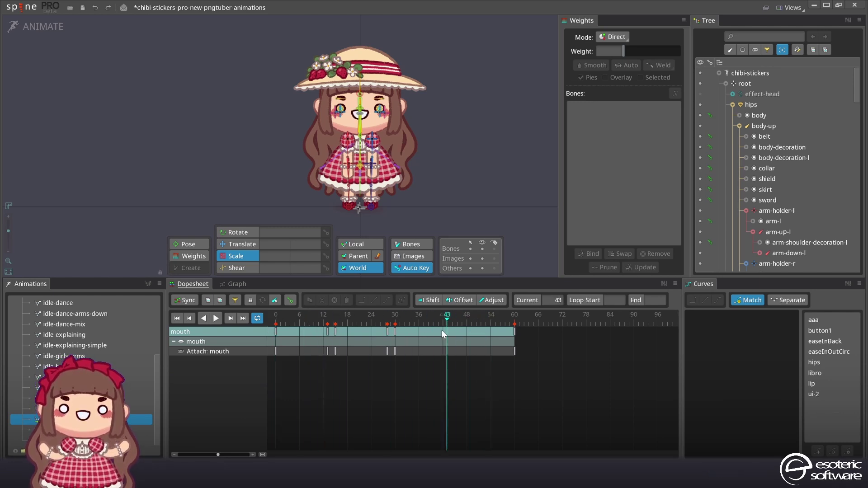
pyautogui.press('Home')
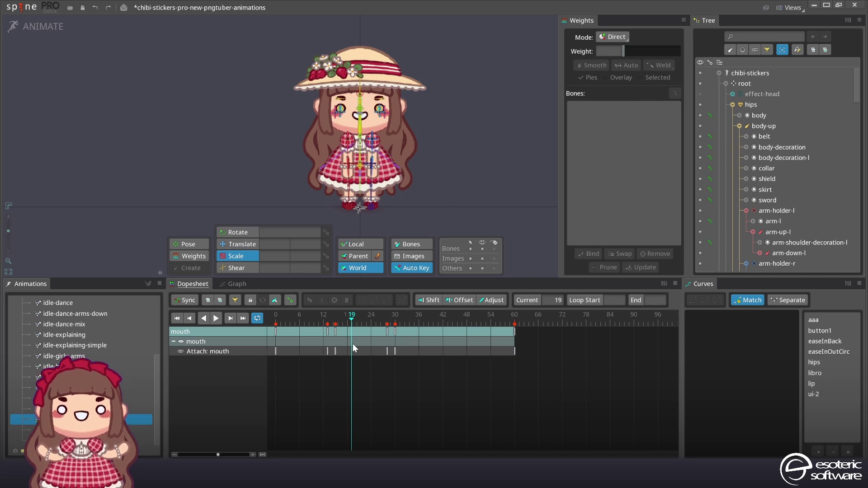
pyautogui.click(70, 7)
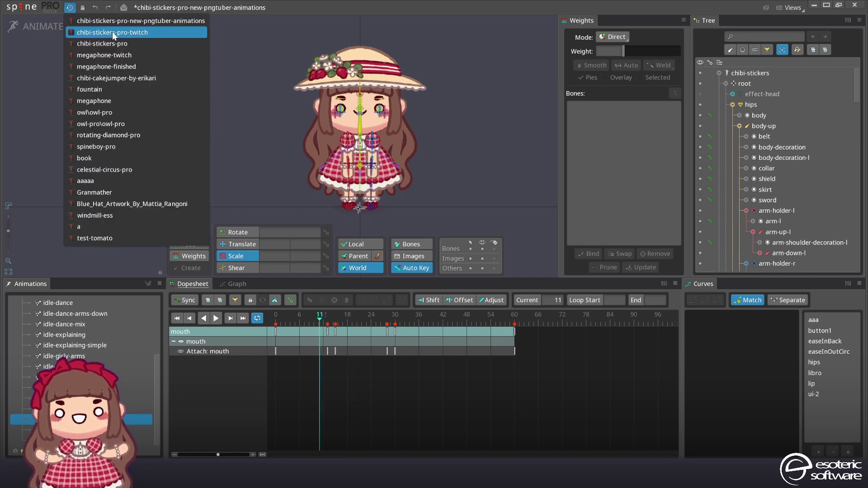
# Reopen chibi-stickers-pro-twitch, select the mouth bone and key the neutral mouth at frame 0.
pyautogui.click(112, 32)
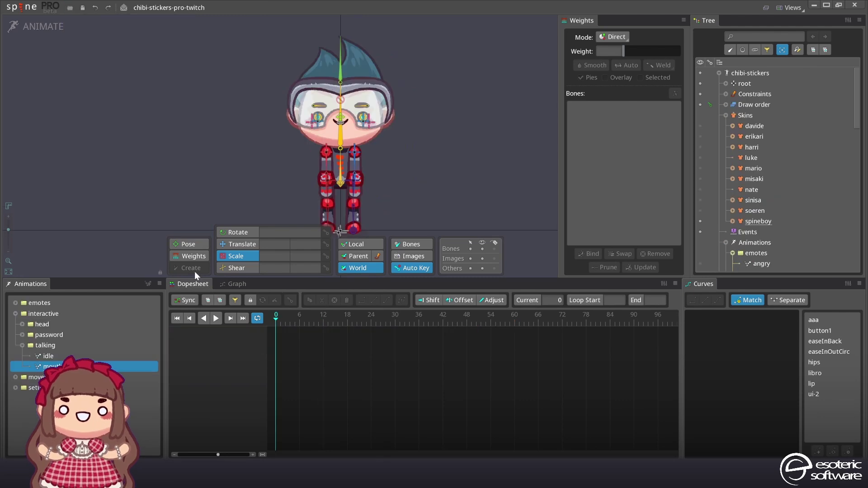
pyautogui.click(341, 134)
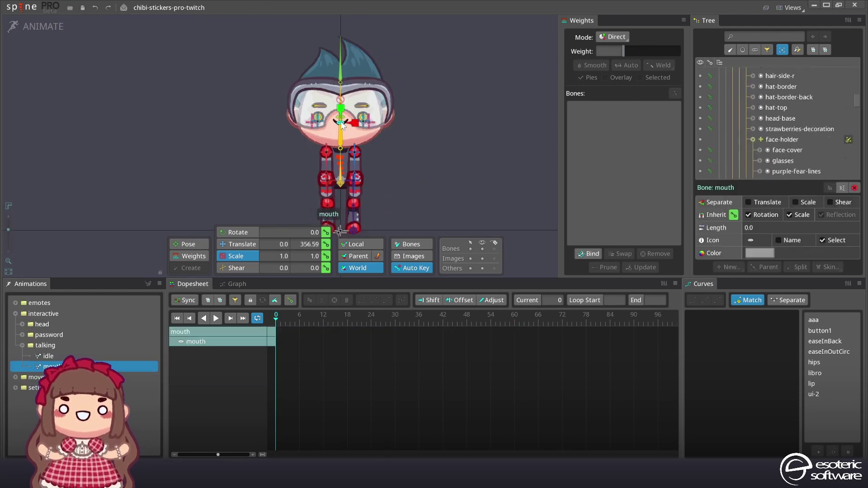
pyautogui.click(760, 139)
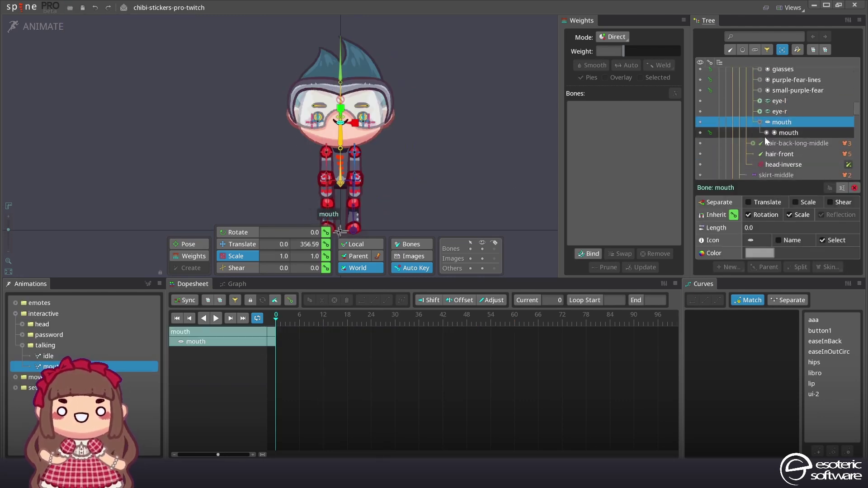
pyautogui.scroll(-5, 763, 118)
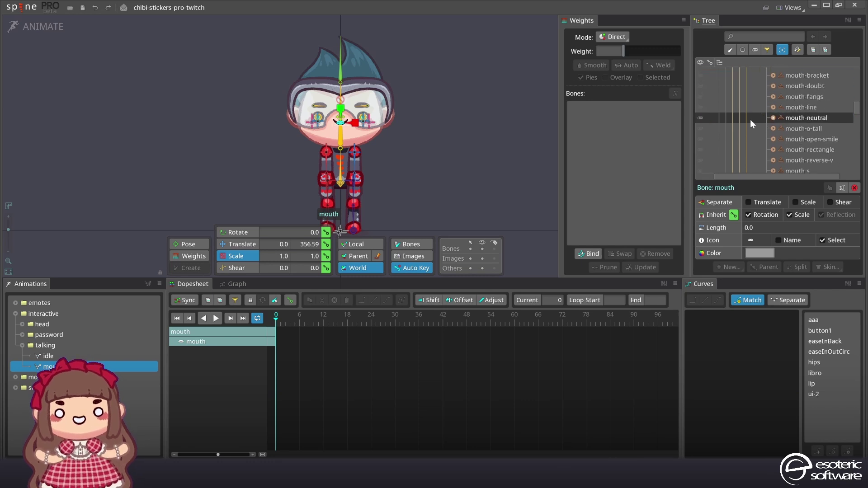
pyautogui.click(699, 118)
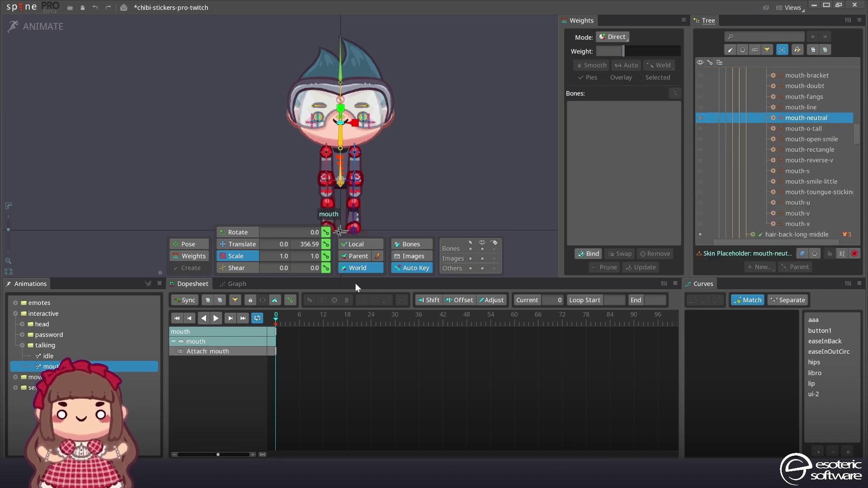
# Key the open-smile mouth at frame 60 and little-smile near frame 33, then save.
pyautogui.moveTo(280, 317); pyautogui.dragTo(332, 314)
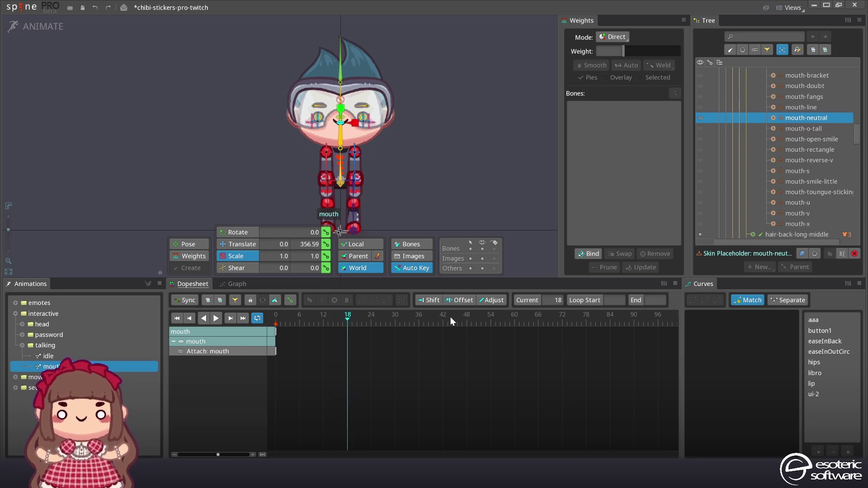
pyautogui.moveTo(350, 301); pyautogui.dragTo(515, 235)
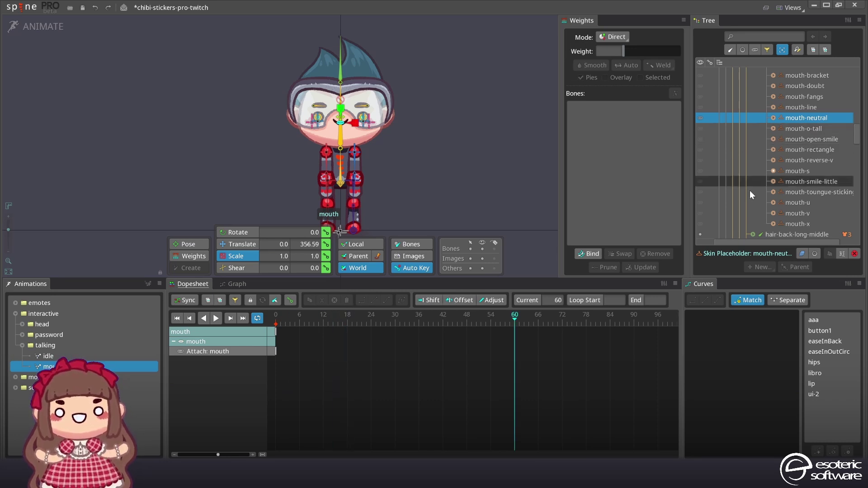
pyautogui.click(701, 140)
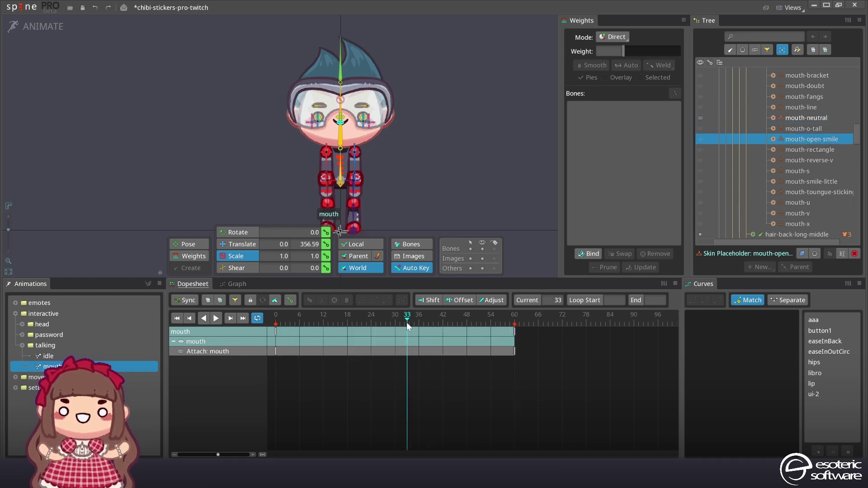
pyautogui.moveTo(406, 322); pyautogui.dragTo(413, 318)
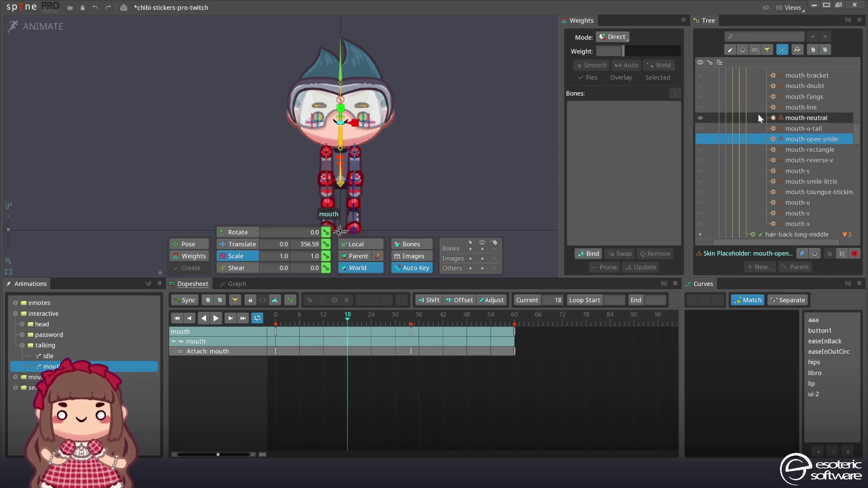
pyautogui.click(697, 129)
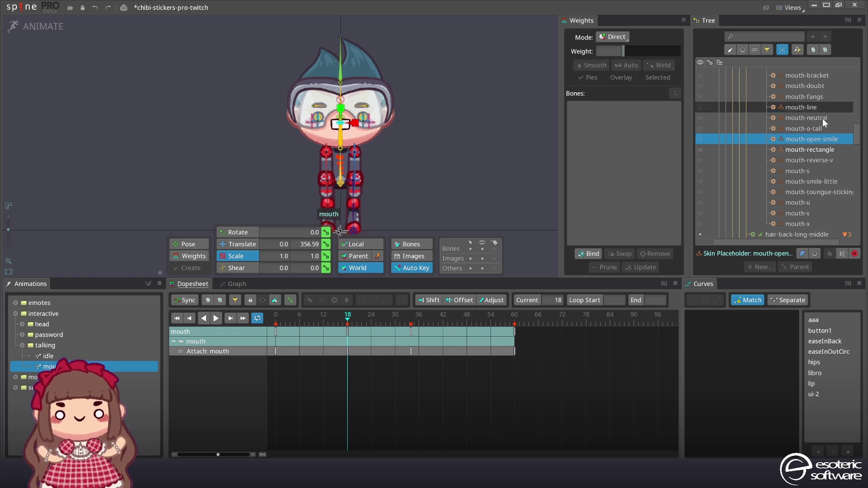
pyautogui.click(700, 150)
pyautogui.click(701, 181)
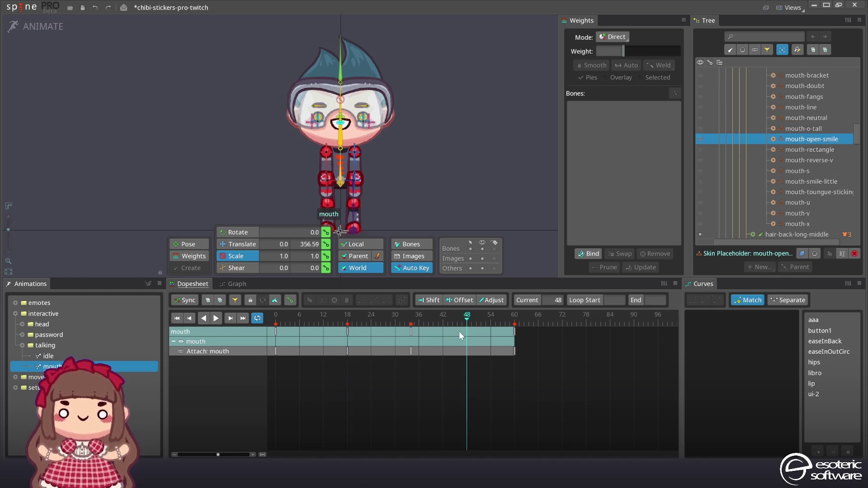
pyautogui.moveTo(459, 332); pyautogui.dragTo(352, 353)
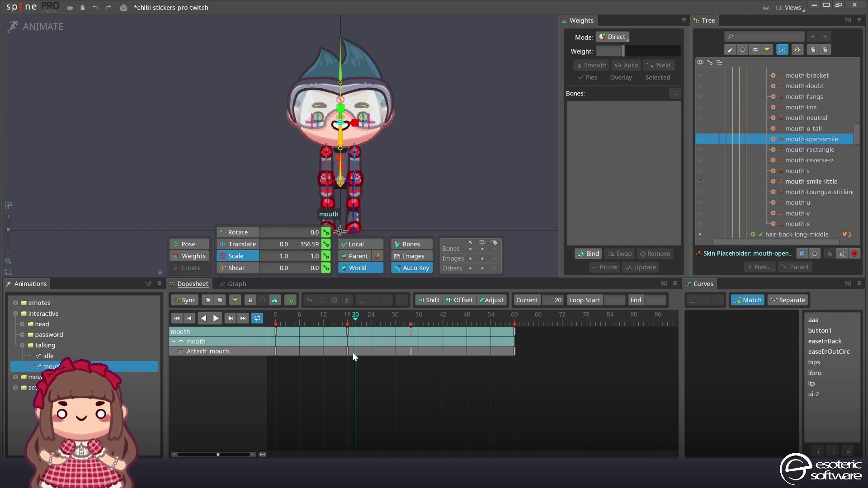
pyautogui.hotkey('ctrl', 's')
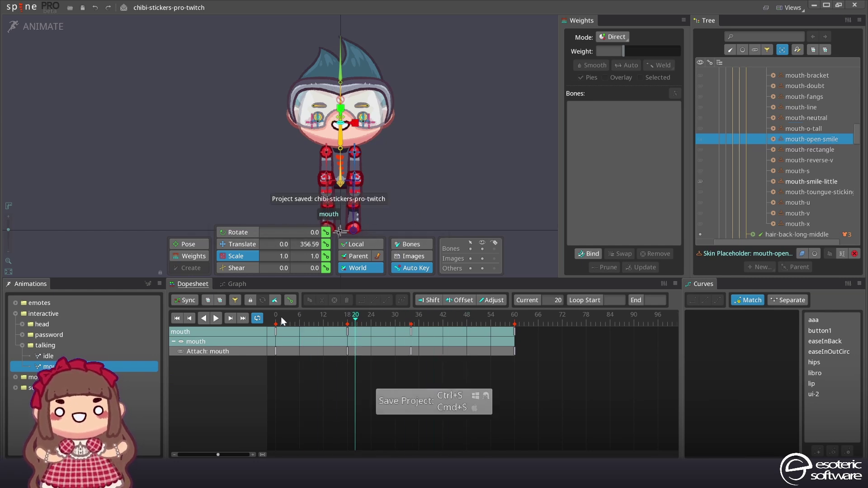
pyautogui.press('Tab')
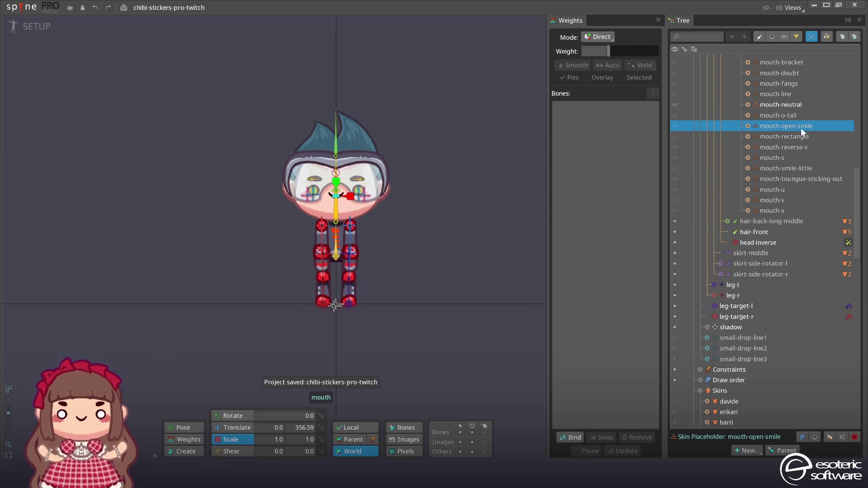
# Create a slider constraint from the talking > mouth animation and set its Mix to 100.
pyautogui.scroll(-15, 708, 362)
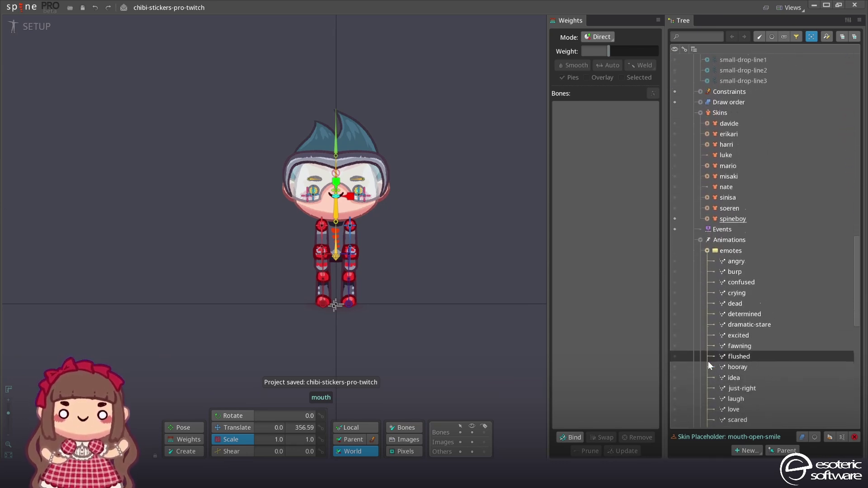
pyautogui.scroll(-5, 708, 362)
pyautogui.click(744, 376)
pyautogui.click(744, 451)
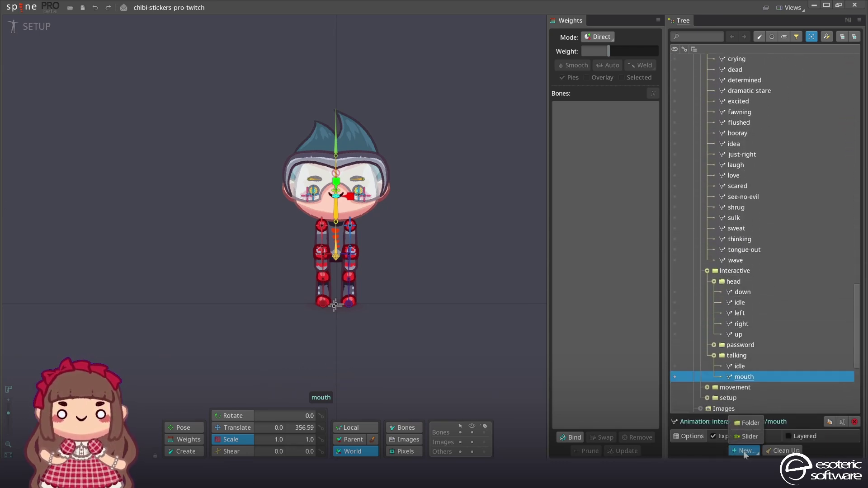
pyautogui.click(750, 436)
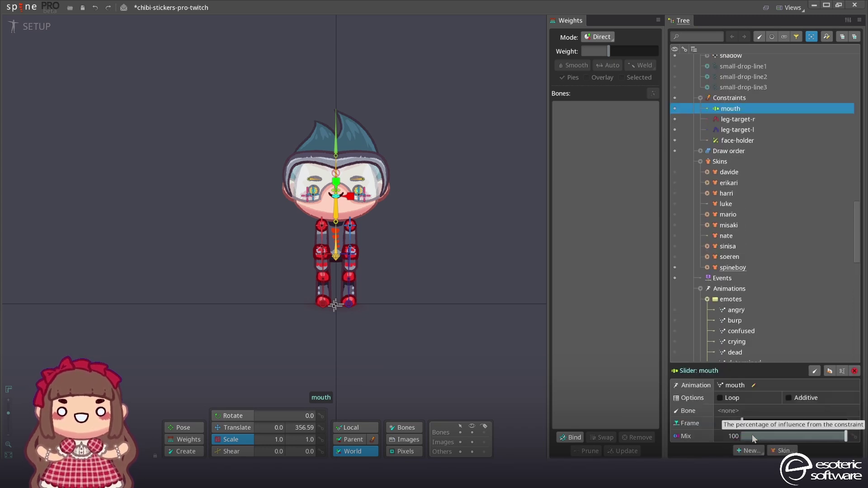
pyautogui.moveTo(751, 437); pyautogui.dragTo(741, 441)
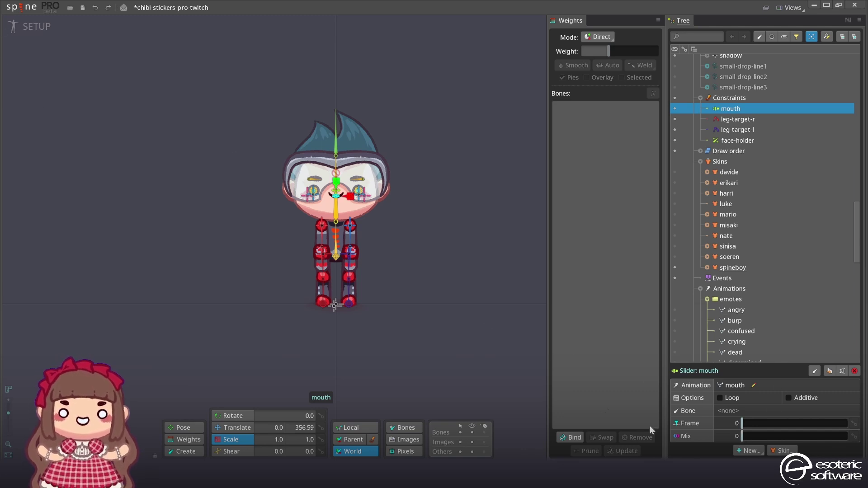
pyautogui.moveTo(742, 436); pyautogui.dragTo(847, 437)
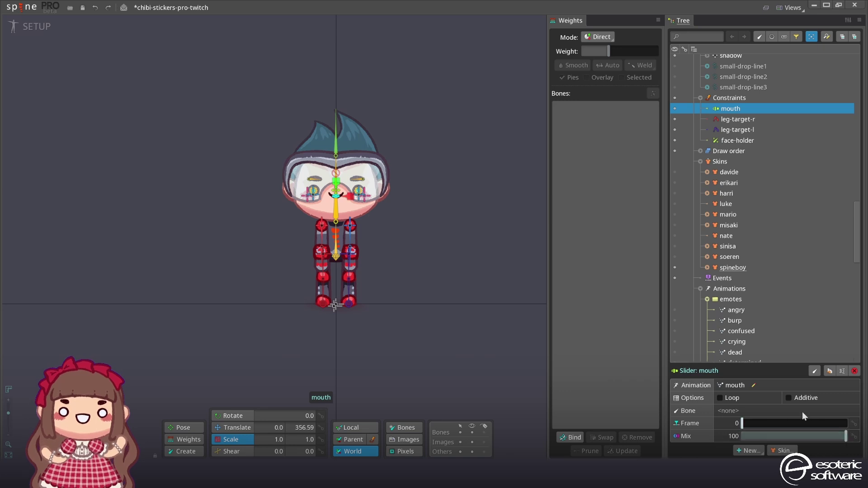
# In Animate mode, preview the emotes burp and crying animations.
pyautogui.click(19, 28)
pyautogui.click(15, 313)
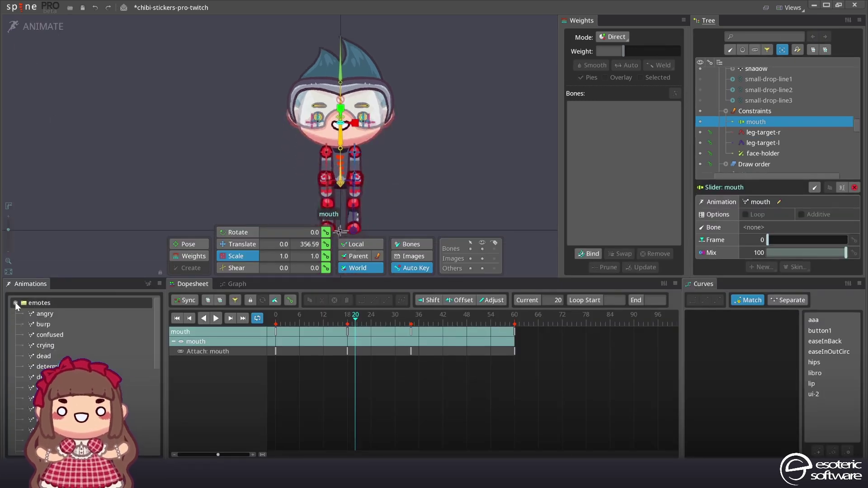
pyautogui.click(15, 302)
pyautogui.click(43, 324)
pyautogui.moveTo(242, 325); pyautogui.dragTo(351, 325)
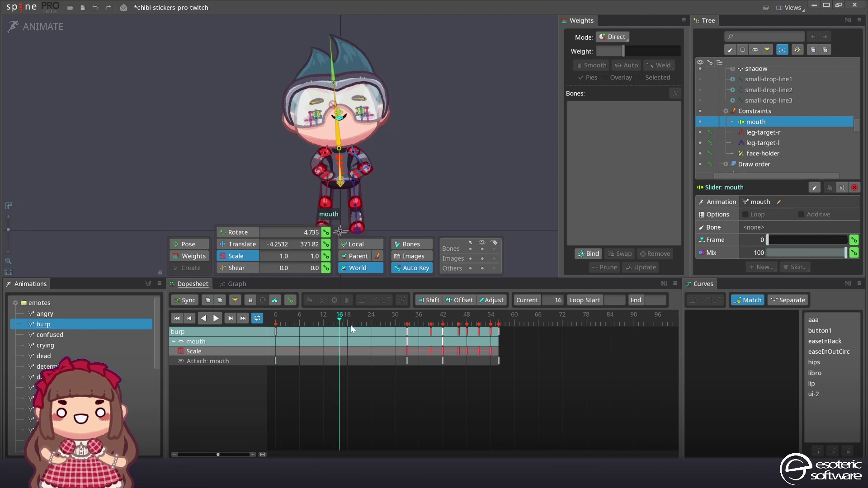
pyautogui.press('Down')
pyautogui.press('Down')
pyautogui.click(295, 333)
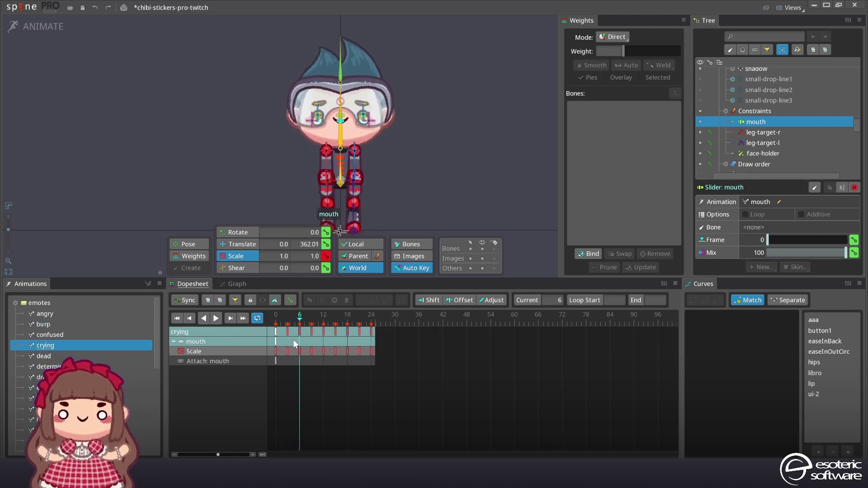
pyautogui.click(275, 343)
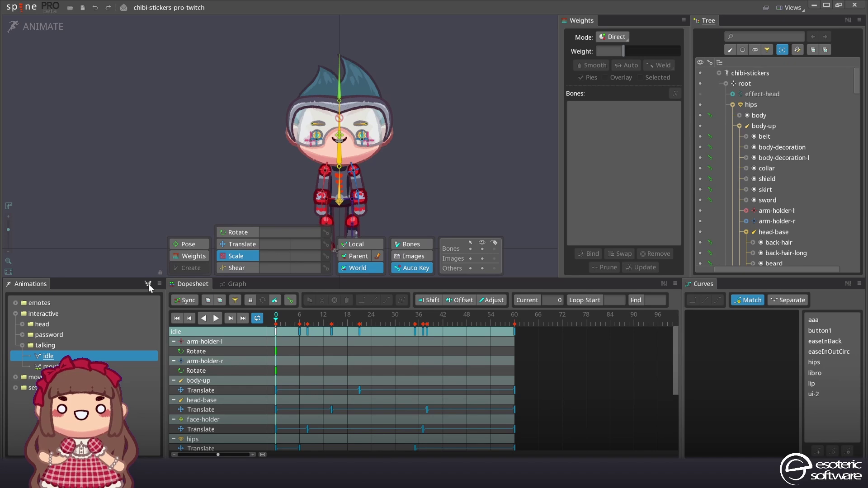
# Create a mouth-closed animation keying the mouth slider at Mix 0, Frame 0.
pyautogui.click(147, 283)
pyautogui.write('mouth-closed')
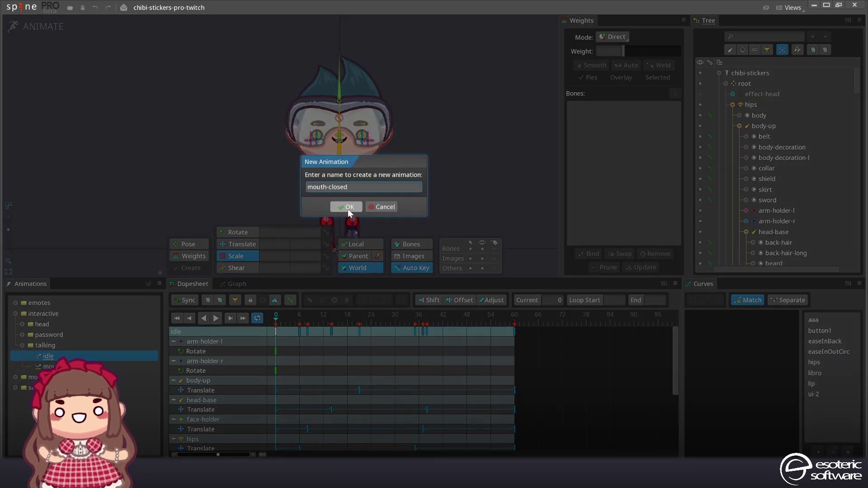
pyautogui.click(348, 208)
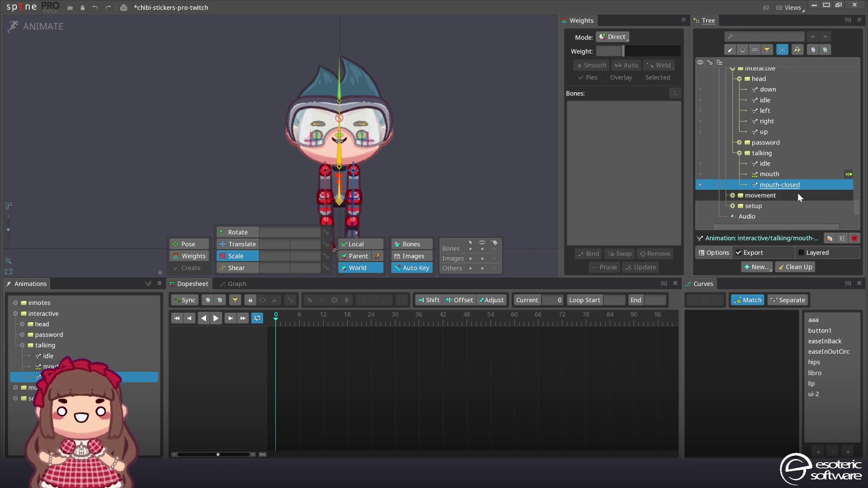
pyautogui.click(848, 175)
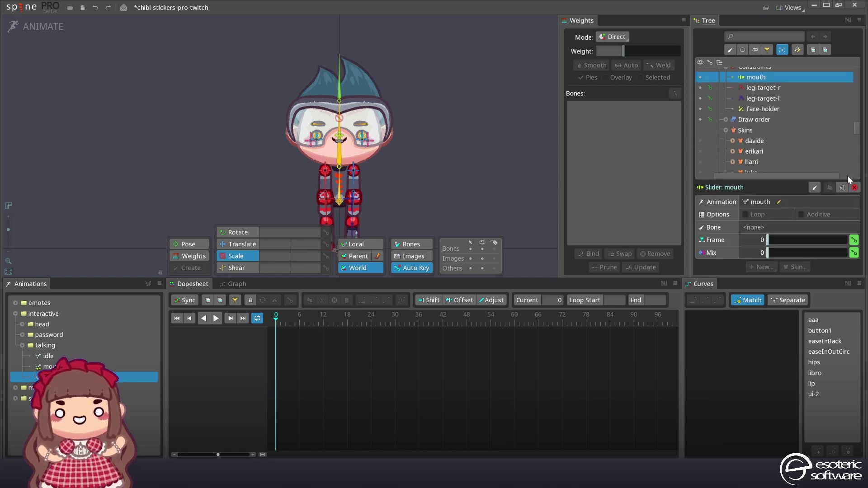
pyautogui.click(855, 253)
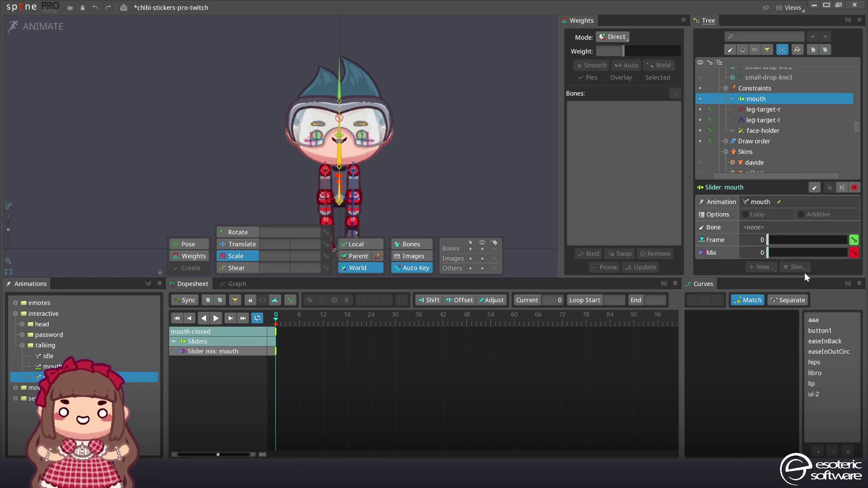
pyautogui.click(854, 240)
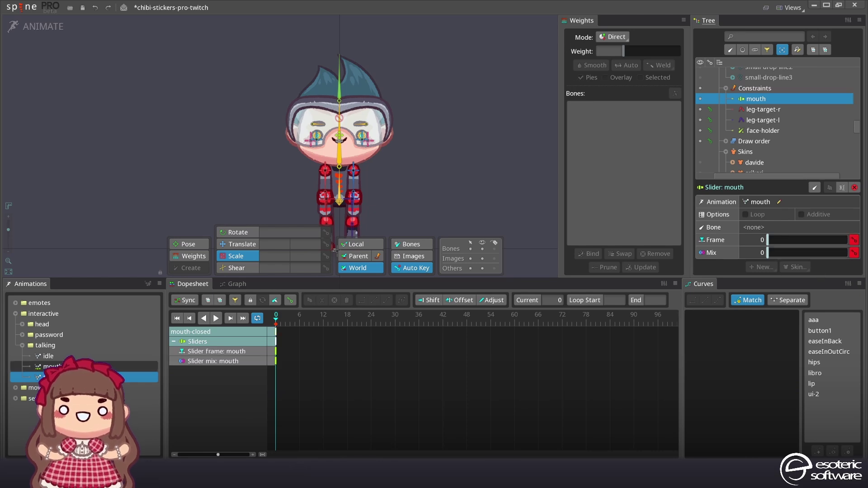
# Create a mouth-open animation keying the slider at Mix 100, Frame 60, then save.
pyautogui.click(144, 284)
pyautogui.write('mouth-closed')
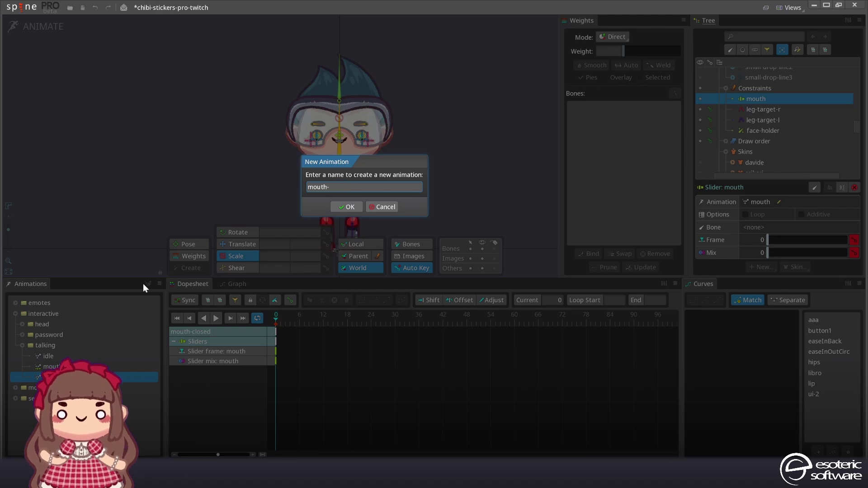
pyautogui.press('Return')
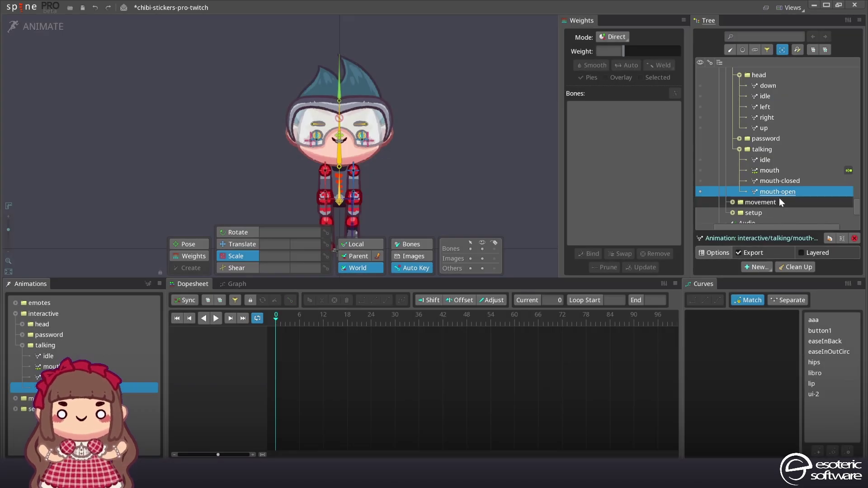
pyautogui.click(850, 170)
pyautogui.moveTo(782, 254); pyautogui.dragTo(847, 257)
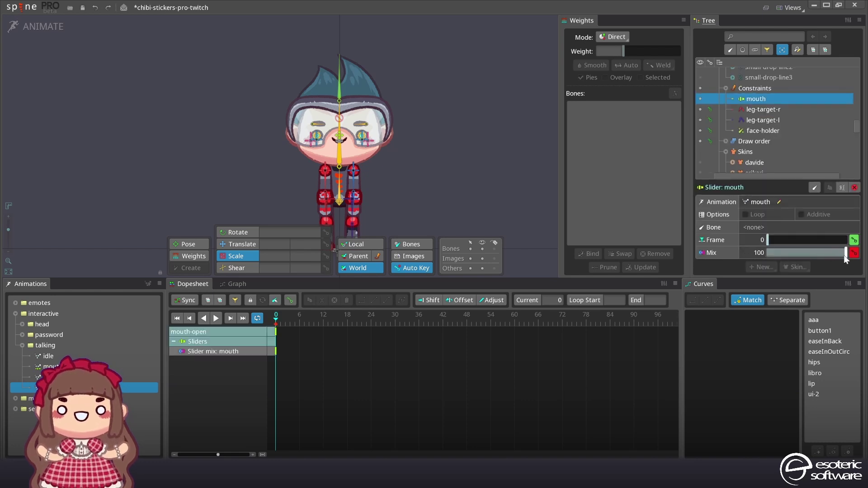
pyautogui.moveTo(782, 240); pyautogui.dragTo(834, 235)
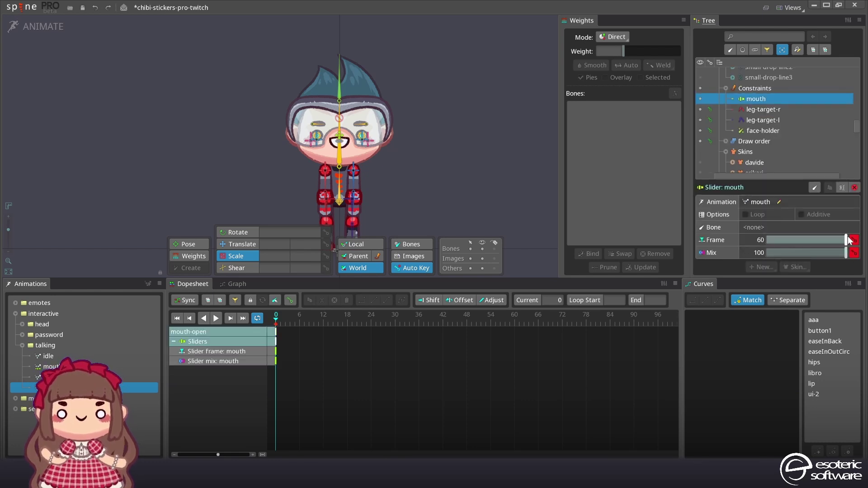
pyautogui.hotkey('ctrl', 's')
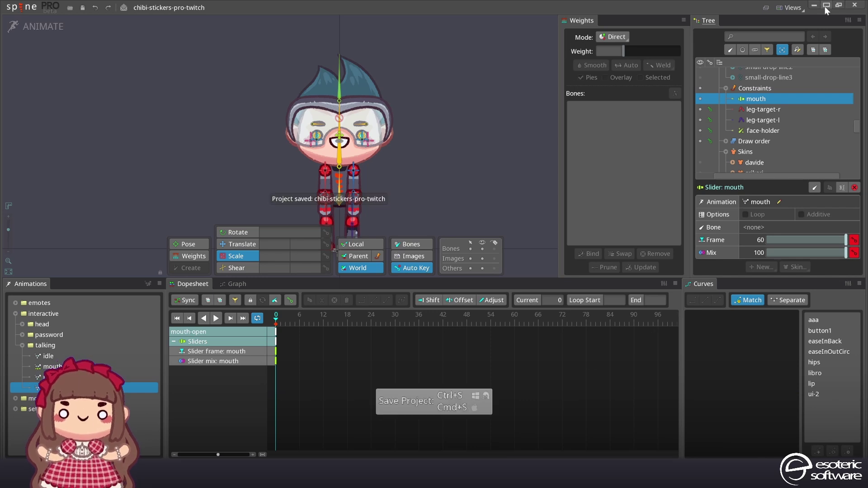
pyautogui.click(801, 8)
pyautogui.click(800, 176)
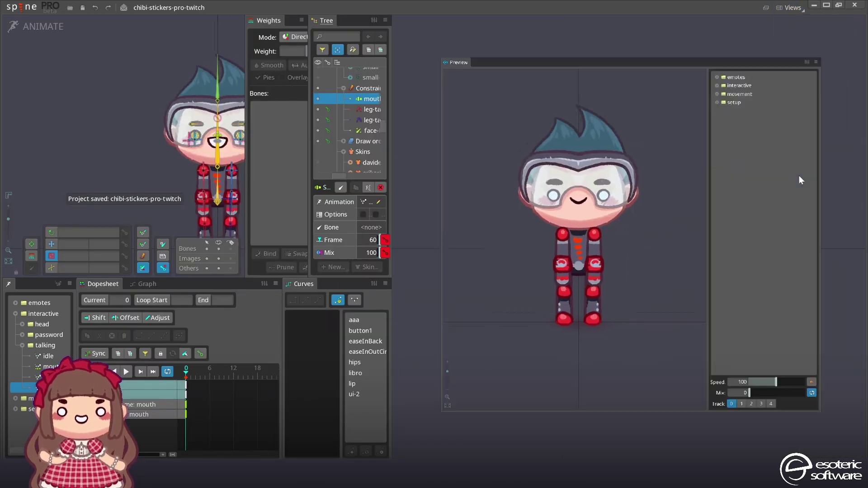
pyautogui.click(736, 50)
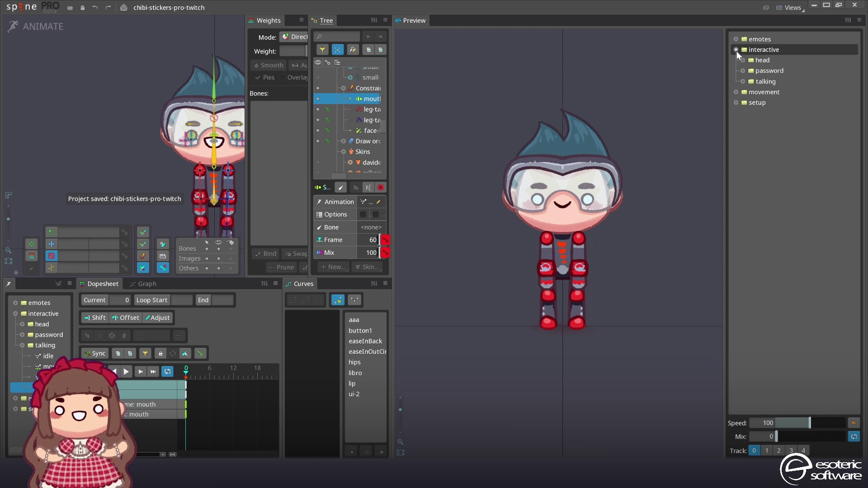
pyautogui.click(743, 82)
pyautogui.click(784, 113)
pyautogui.click(779, 124)
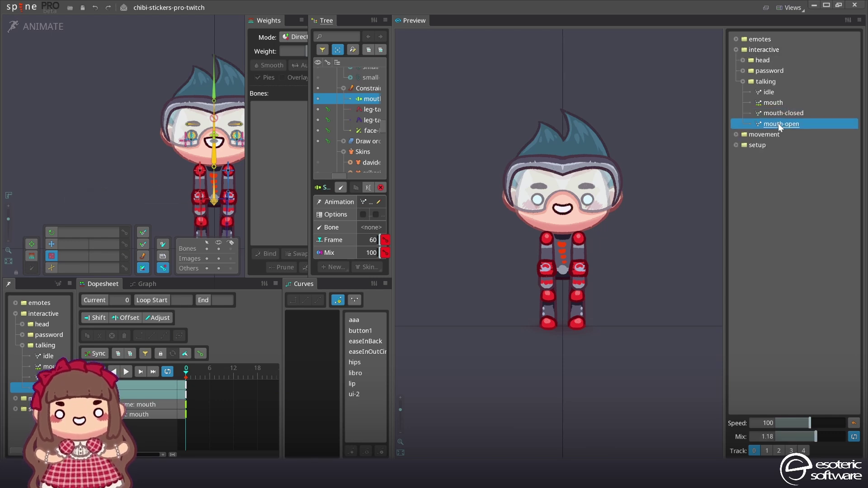
pyautogui.click(782, 113)
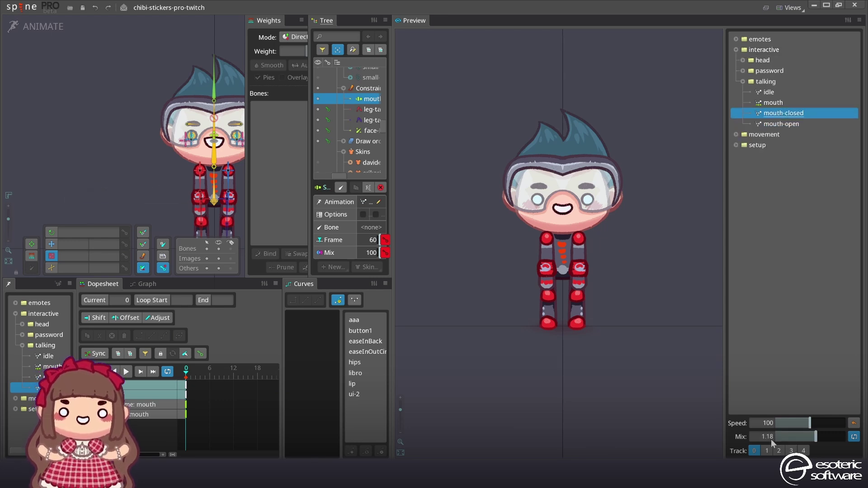
pyautogui.moveTo(793, 437); pyautogui.dragTo(789, 437)
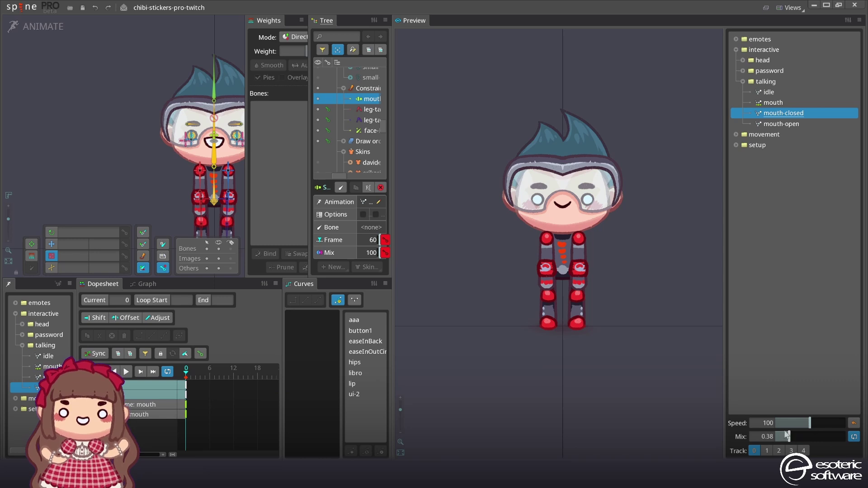
pyautogui.click(777, 126)
pyautogui.click(779, 116)
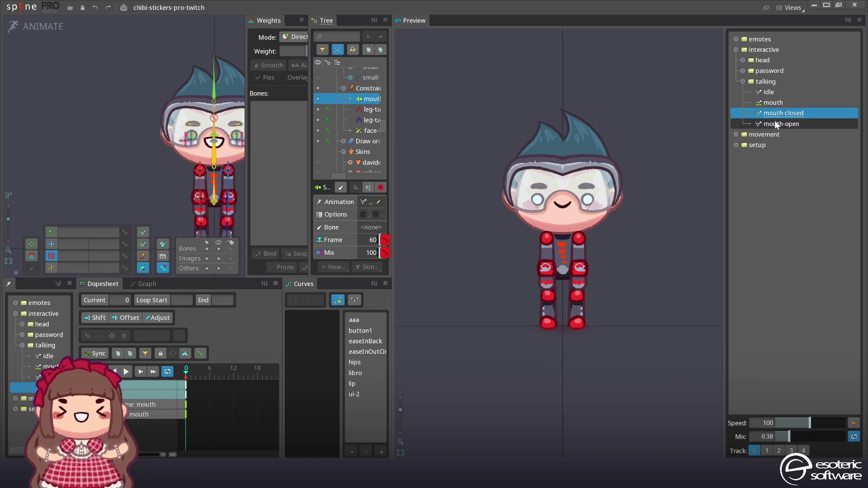
pyautogui.click(772, 127)
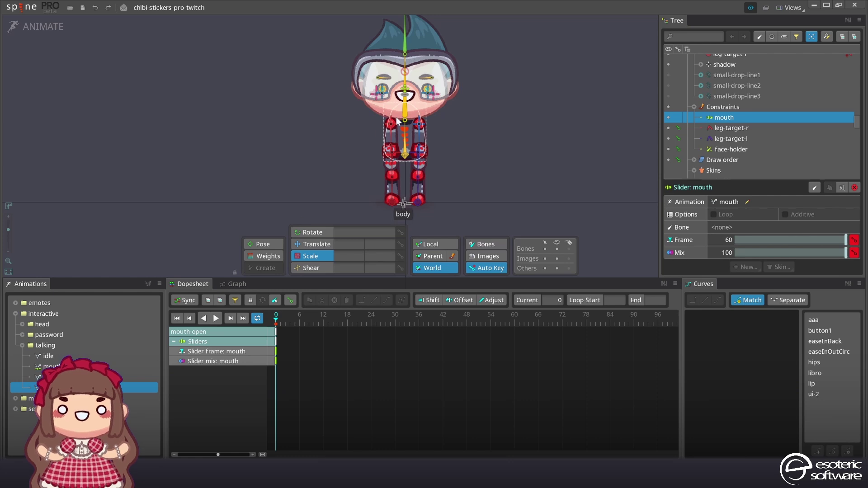
# Raise the head slightly in mouth-open, then lower the head and face-holder bone in mouth-closed.
pyautogui.click(406, 92)
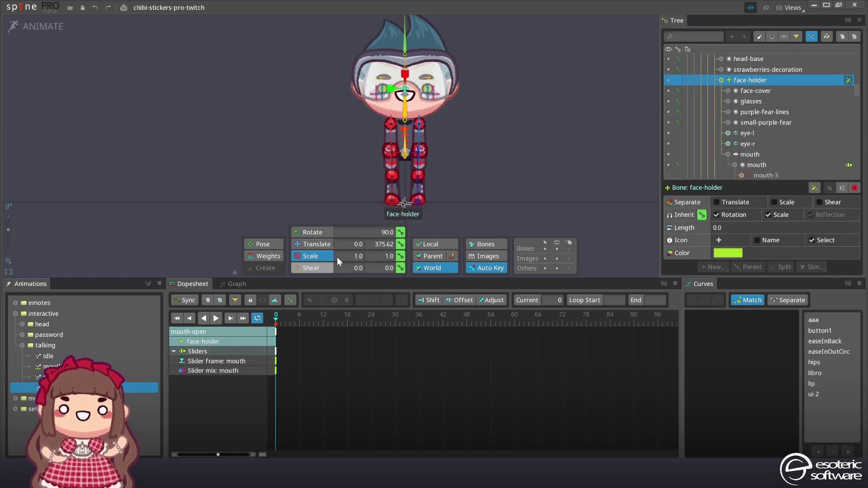
pyautogui.click(316, 245)
pyautogui.click(406, 150)
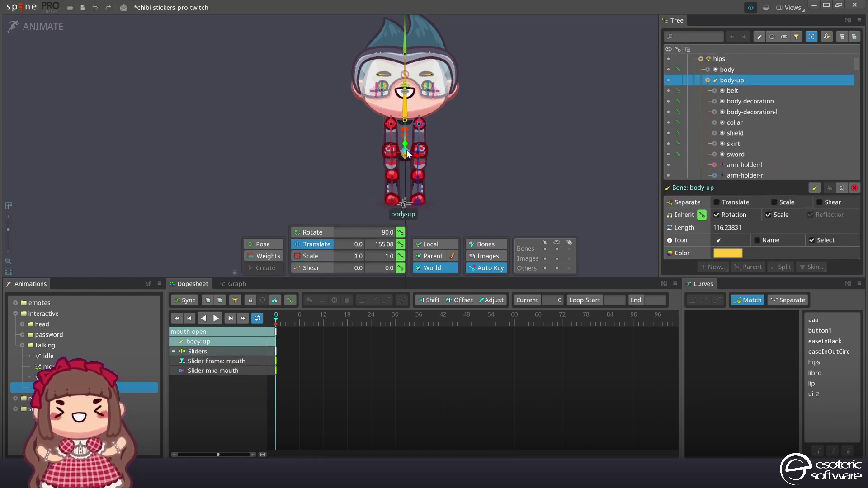
pyautogui.moveTo(406, 110); pyautogui.dragTo(406, 106)
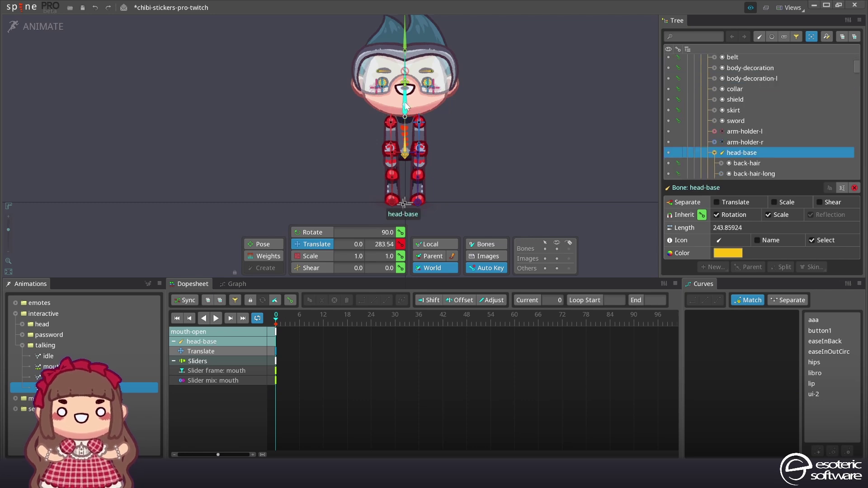
pyautogui.click(145, 378)
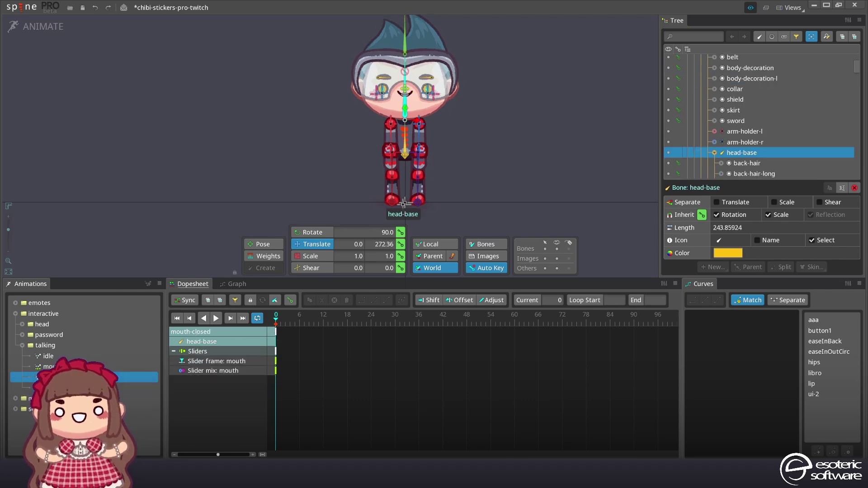
pyautogui.moveTo(405, 88); pyautogui.dragTo(405, 90)
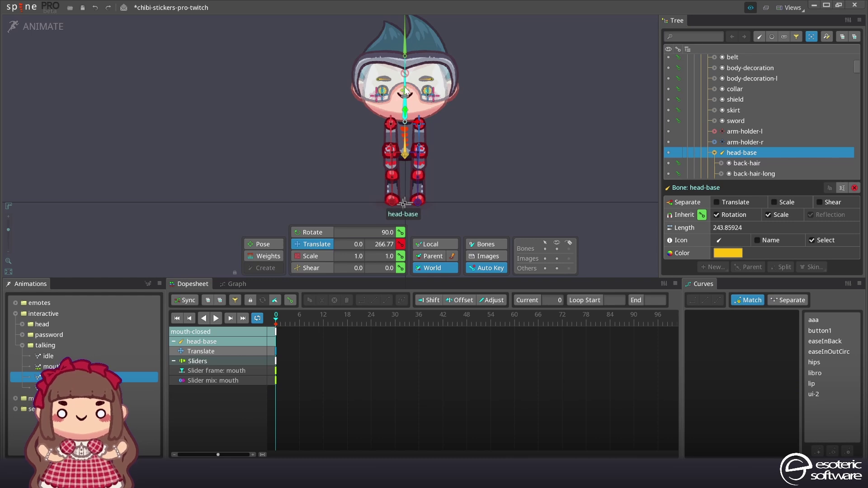
pyautogui.click(406, 89)
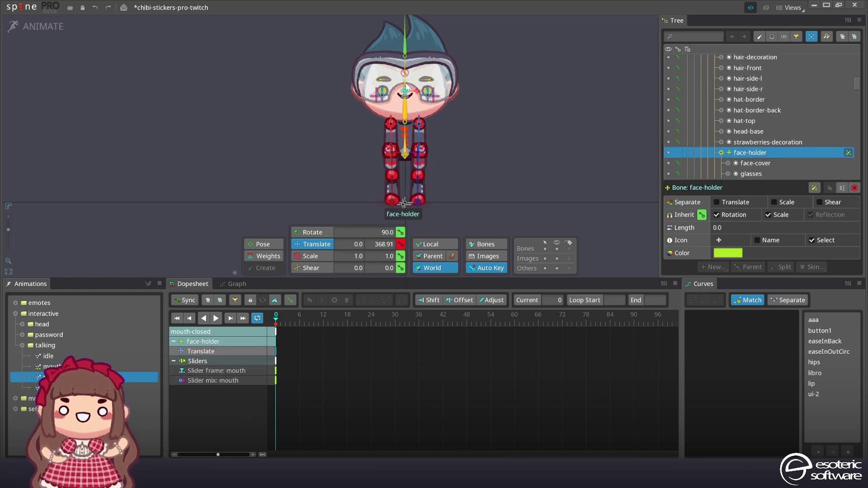
pyautogui.moveTo(405, 89); pyautogui.dragTo(406, 91)
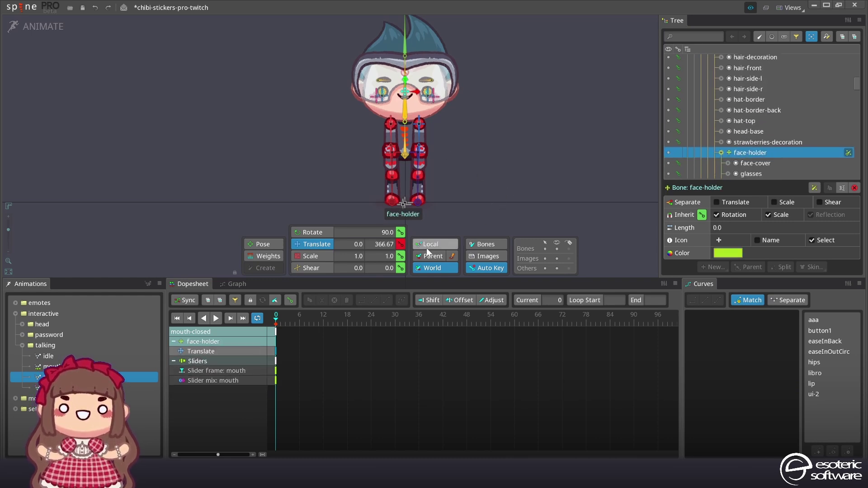
# Open the idle animation and compare the head-base and body-up bones' keys.
pyautogui.click(82, 355)
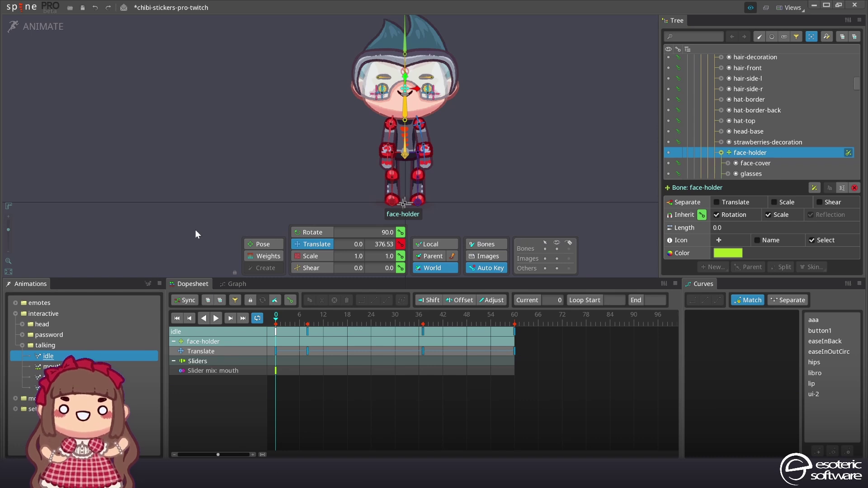
pyautogui.click(405, 113)
pyautogui.click(407, 135)
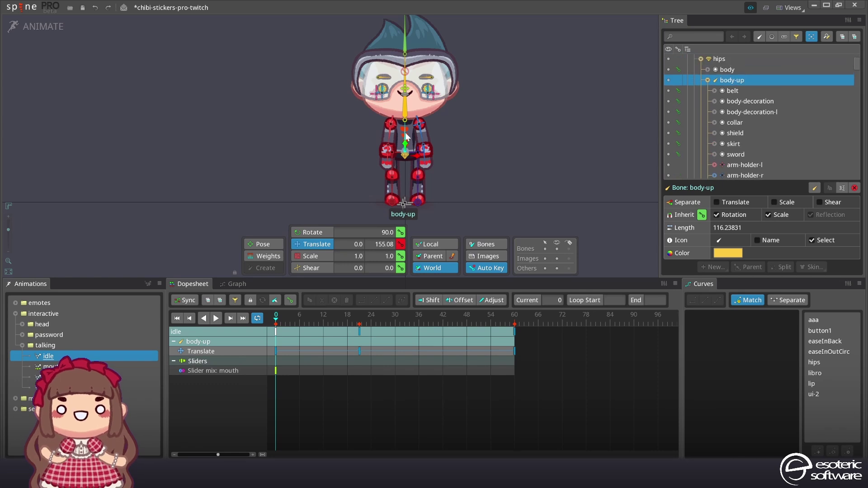
pyautogui.click(407, 111)
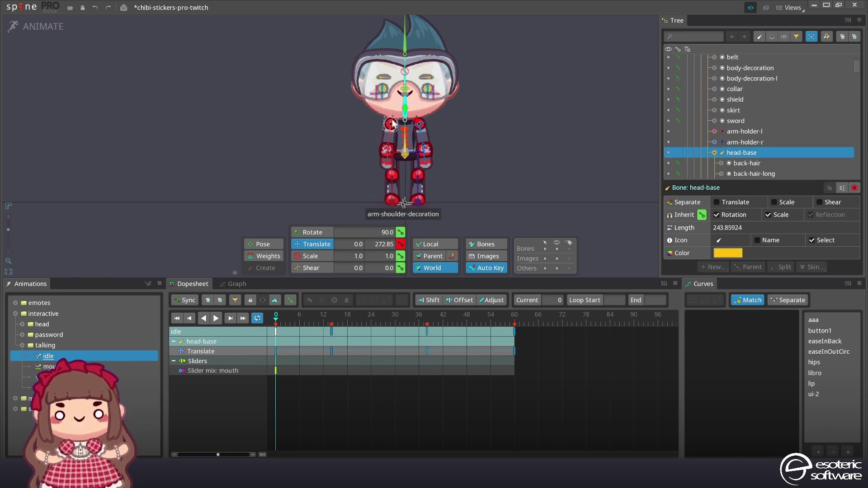
pyautogui.click(405, 136)
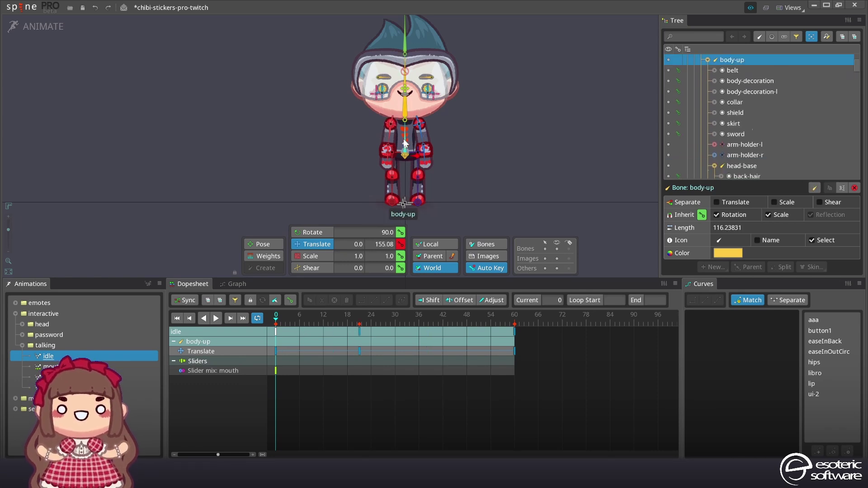
pyautogui.click(406, 105)
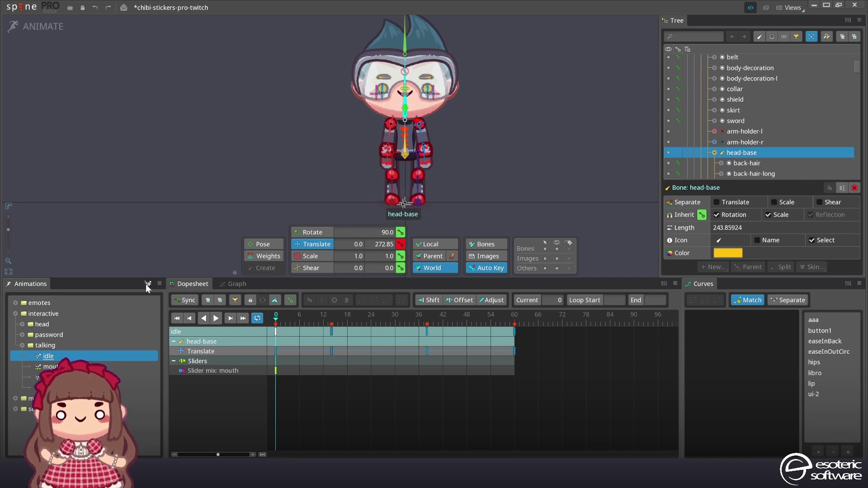
# Save the project and create a new animation named eyeblink.
pyautogui.hotkey('ctrl', 's')
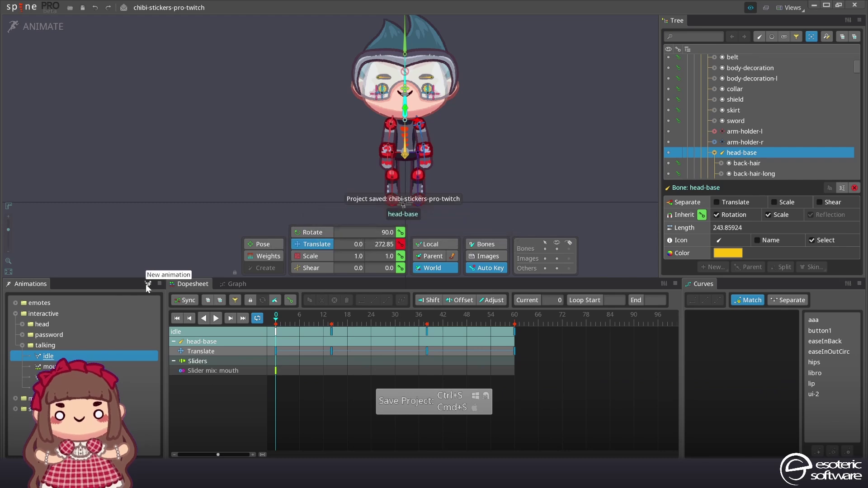
pyautogui.click(148, 286)
pyautogui.write('eyeblink')
pyautogui.press('Return')
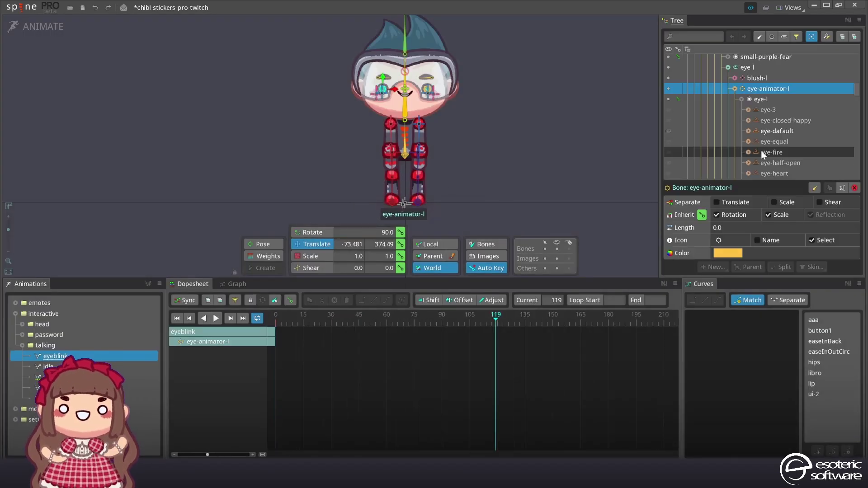
# Key the eye-sideway-v image on both eye slots and add the eye attachment keys.
pyautogui.scroll(-2, 753, 140)
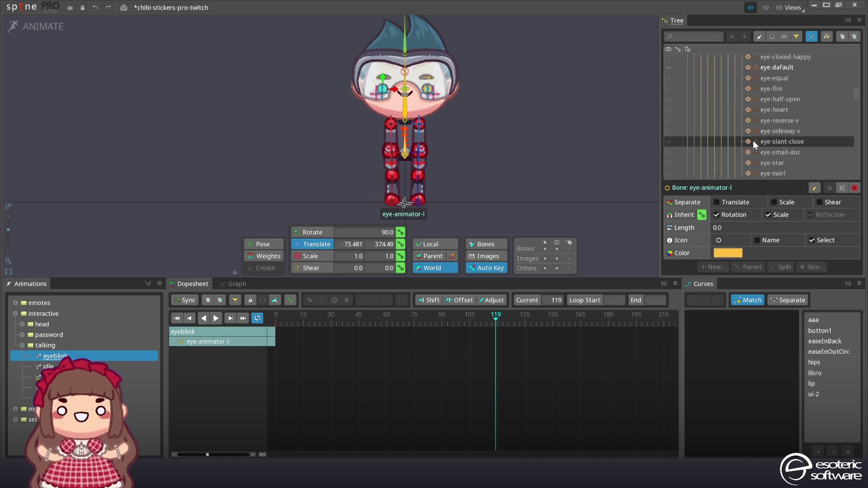
pyautogui.click(668, 132)
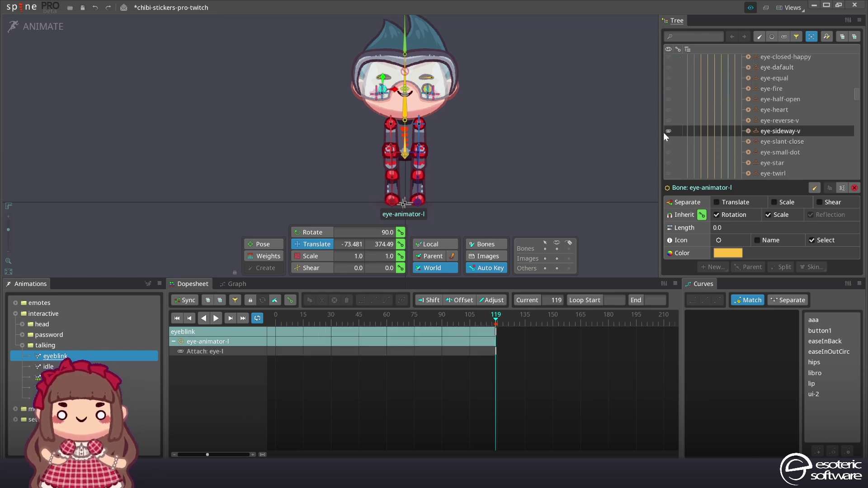
pyautogui.scroll(-2, 721, 131)
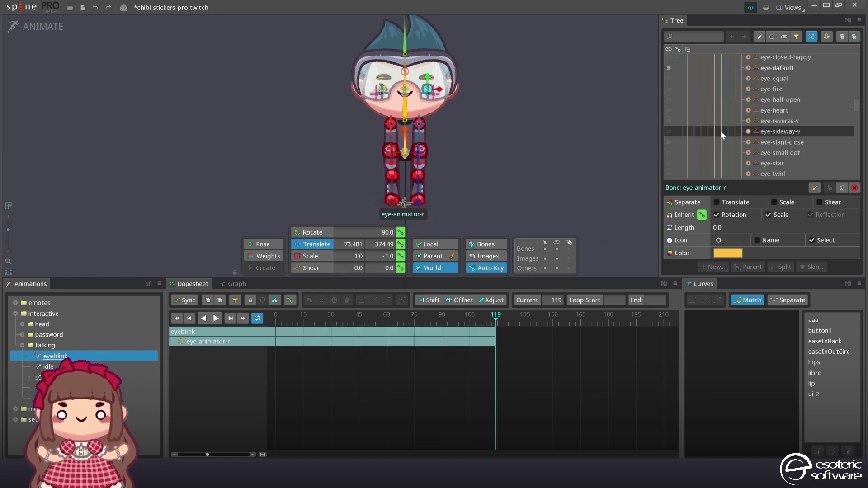
pyautogui.click(668, 131)
pyautogui.click(557, 249)
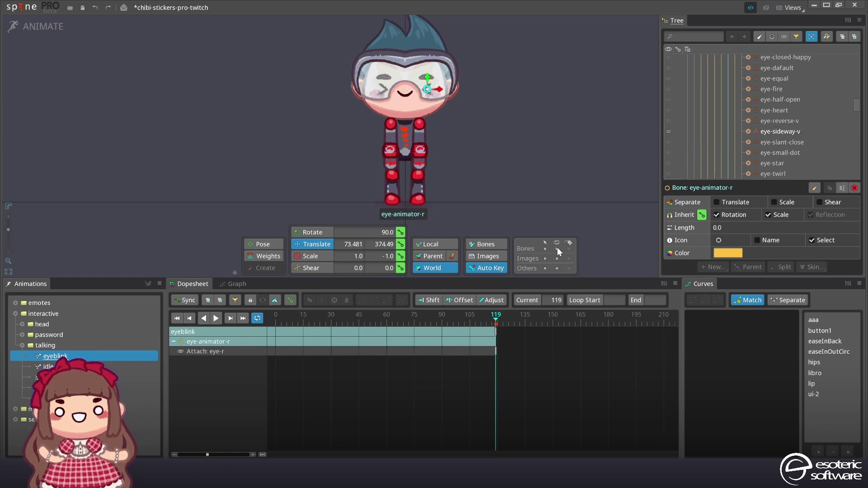
pyautogui.moveTo(495, 319); pyautogui.dragTo(484, 325)
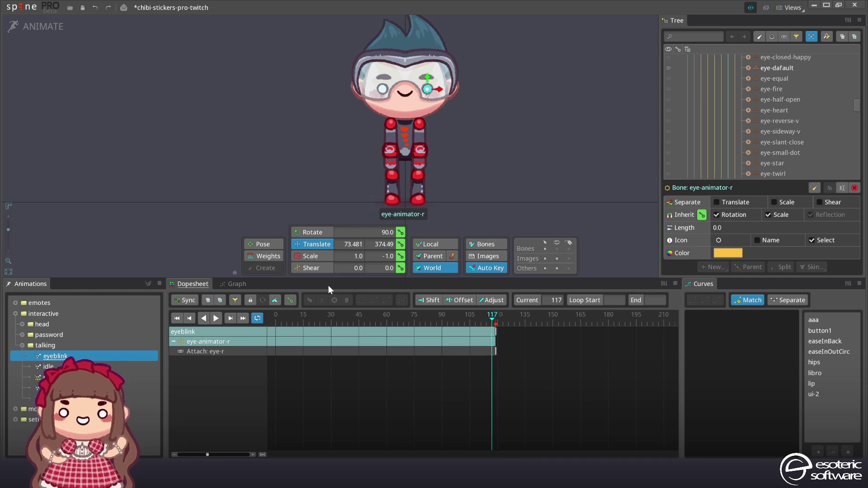
pyautogui.press('space')
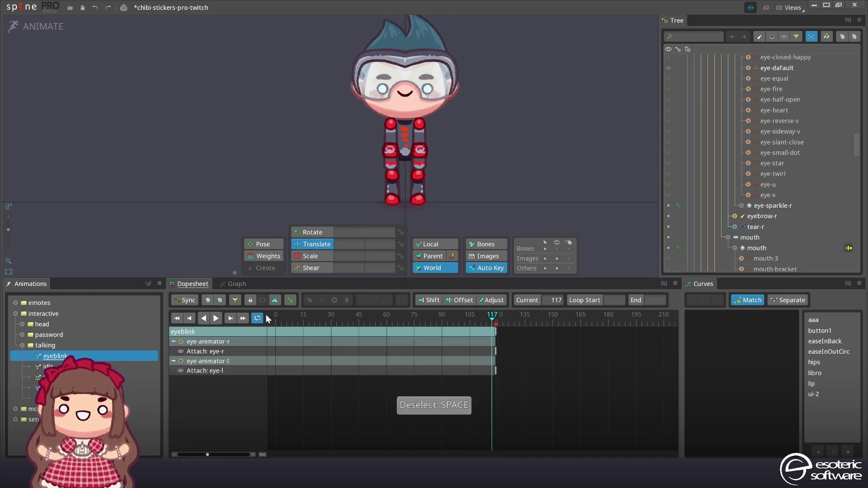
pyautogui.click(290, 300)
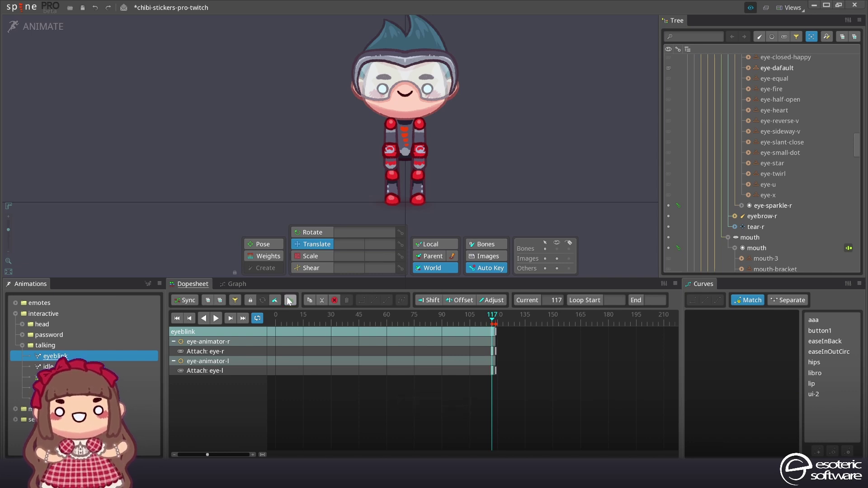
pyautogui.moveTo(489, 333); pyautogui.dragTo(308, 346)
# Copy and paste the eye keys, shift the final keys earlier, save, and preview the blink.
pyautogui.hotkey('ctrl', 'c')
pyautogui.hotkey('ctrl', 'v')
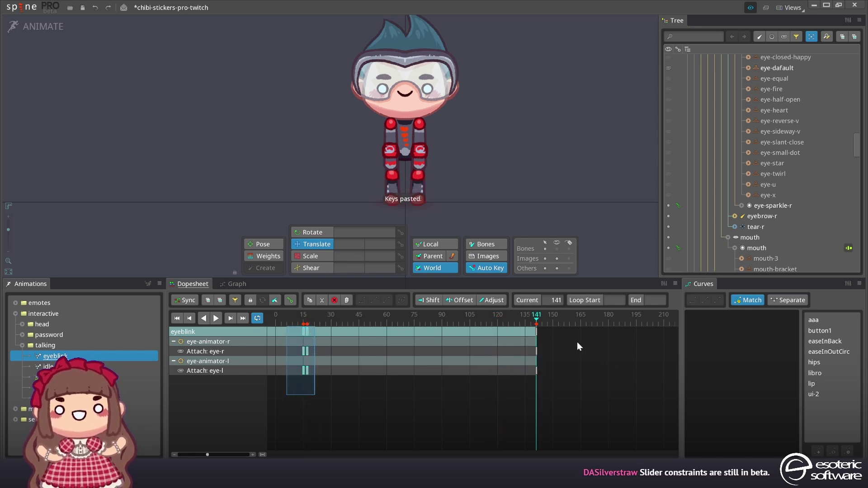
pyautogui.moveTo(539, 340); pyautogui.dragTo(482, 340)
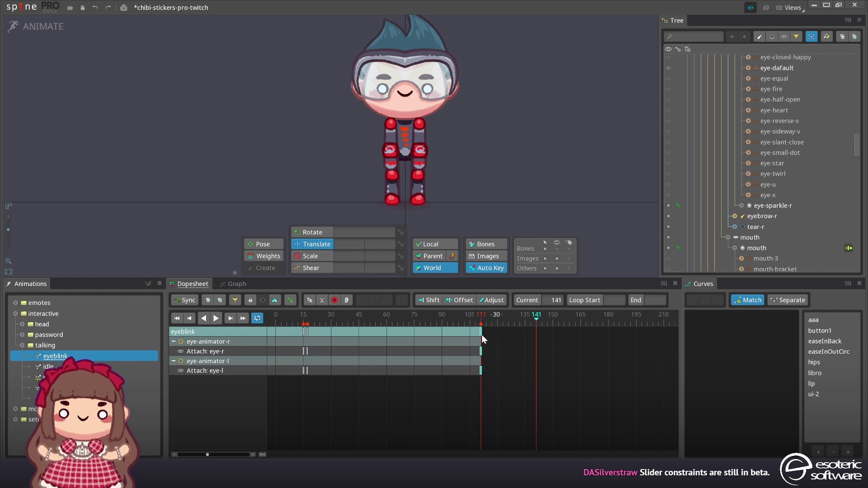
pyautogui.click(380, 342)
pyautogui.click(381, 342)
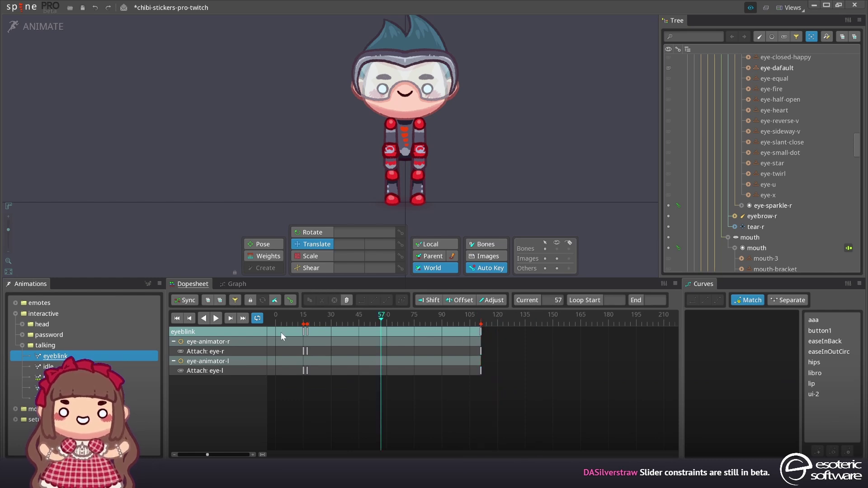
pyautogui.hotkey('ctrl', 's')
pyautogui.click(216, 318)
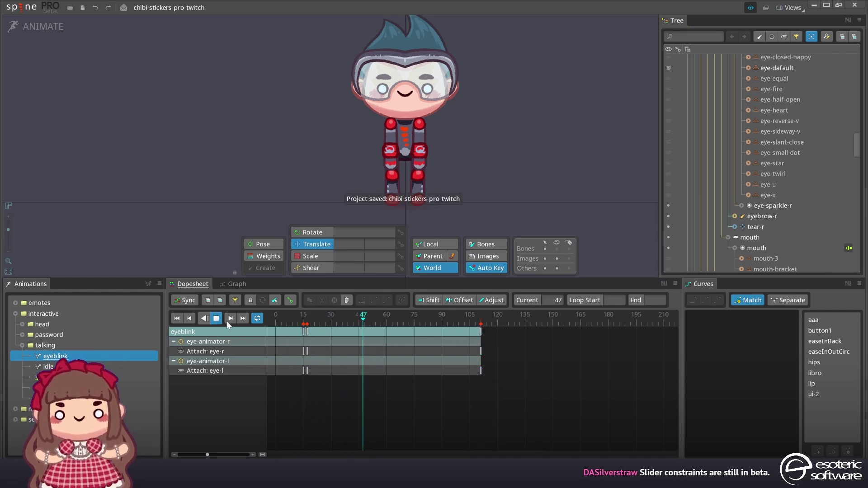
pyautogui.click(190, 318)
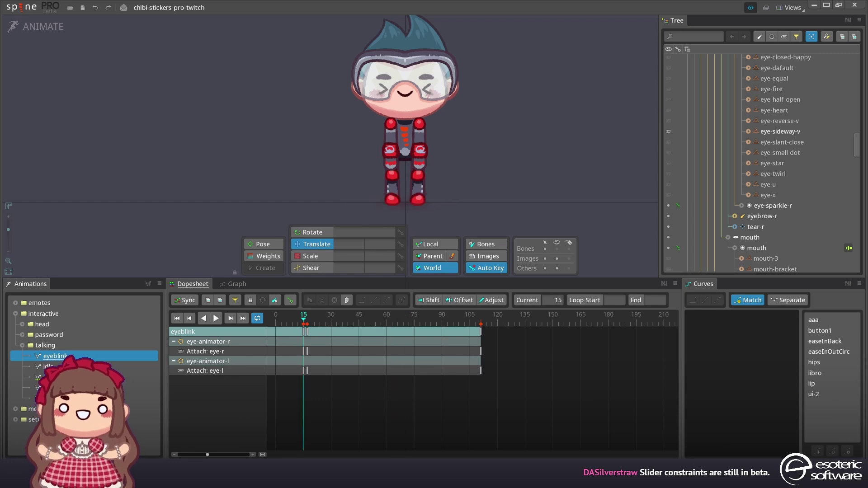
# At frame 15 of eyeblink, rotate the left eyebrow slightly downward.
pyautogui.scroll(5, 407, 385)
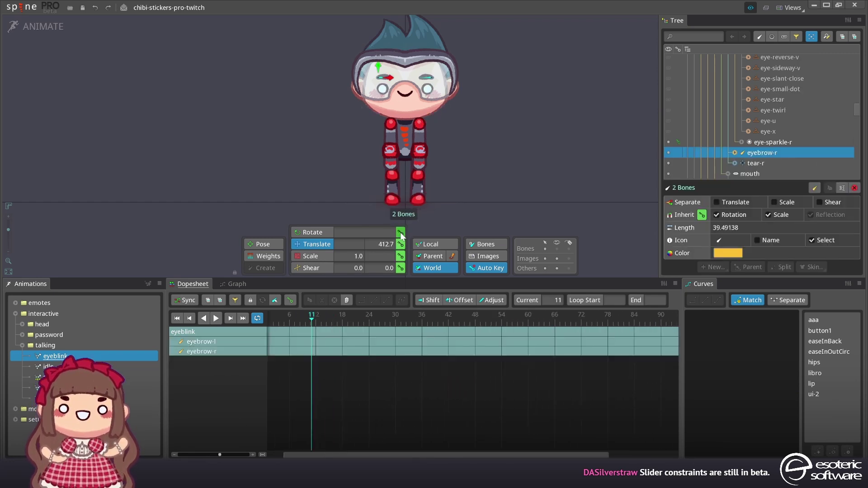
pyautogui.click(400, 245)
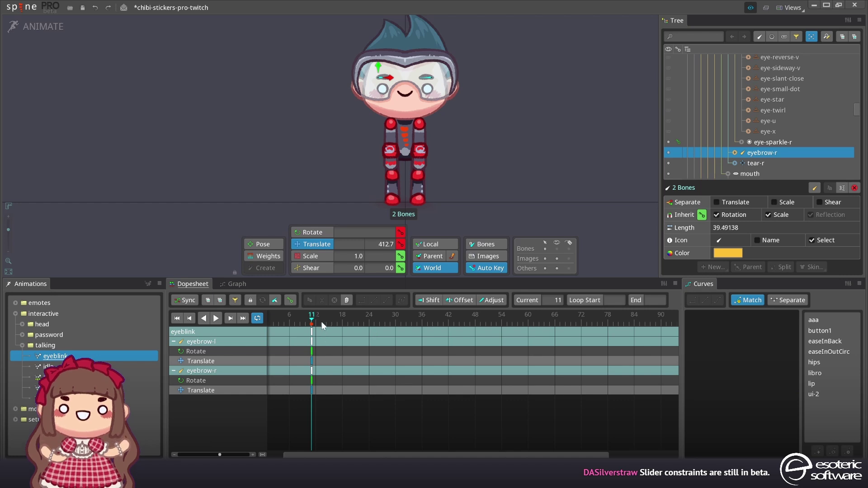
pyautogui.moveTo(322, 322); pyautogui.dragTo(333, 319)
pyautogui.click(414, 317)
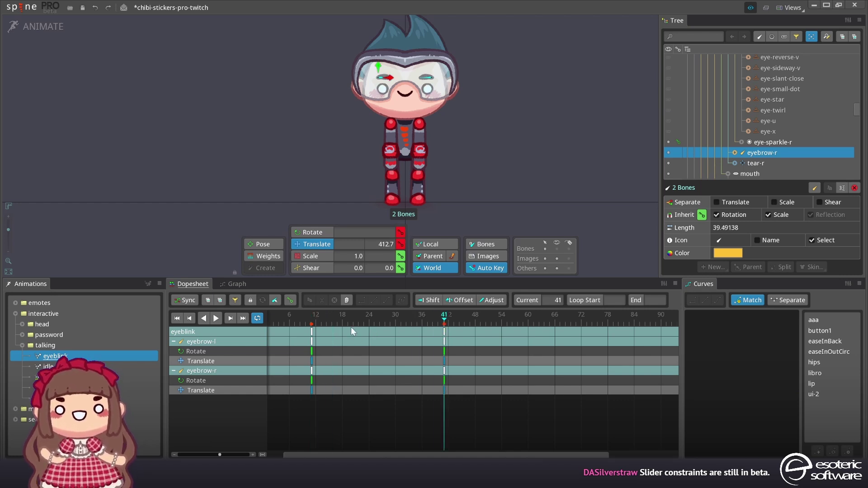
pyautogui.moveTo(351, 327); pyautogui.dragTo(330, 322)
pyautogui.click(379, 71)
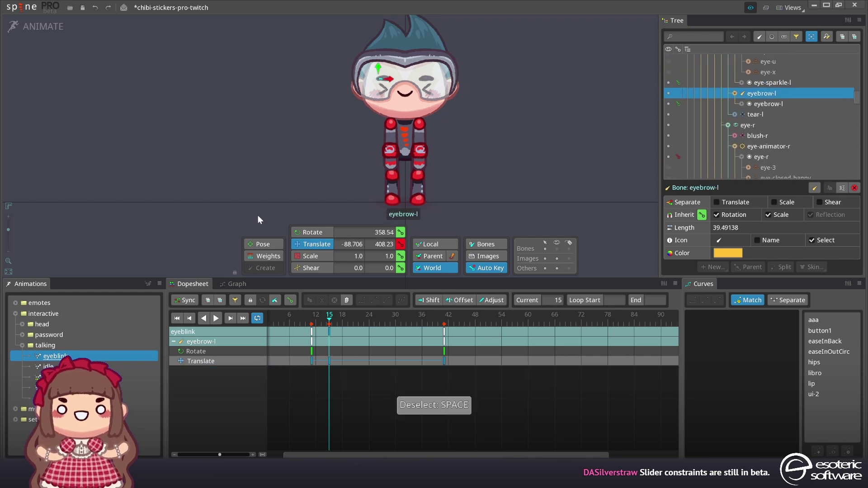
pyautogui.click(299, 232)
pyautogui.moveTo(568, 156); pyautogui.dragTo(552, 179)
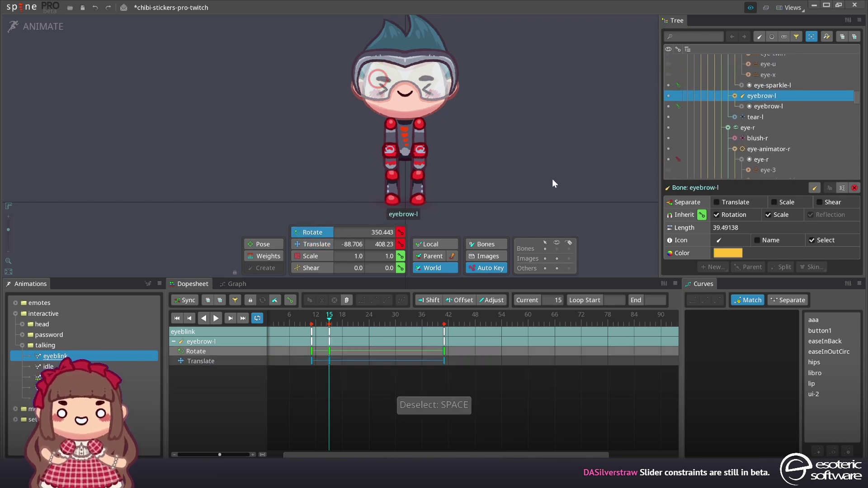
# Key the right eyebrow, move the frame-24 eyebrow keys to frame 22, preview and save.
pyautogui.click(425, 81)
pyautogui.moveTo(453, 385); pyautogui.dragTo(285, 327)
pyautogui.click(387, 300)
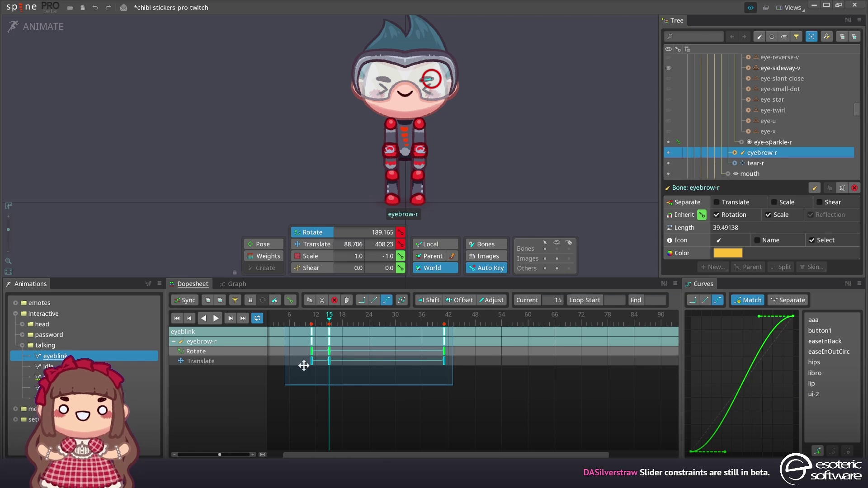
pyautogui.hotkey('ctrl', 'z')
pyautogui.click(217, 318)
pyautogui.click(365, 343)
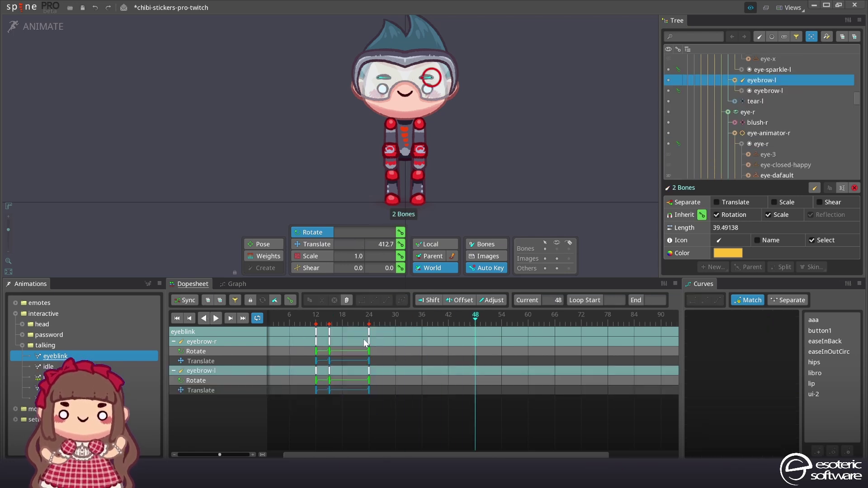
pyautogui.moveTo(369, 339); pyautogui.dragTo(362, 340)
pyautogui.click(216, 318)
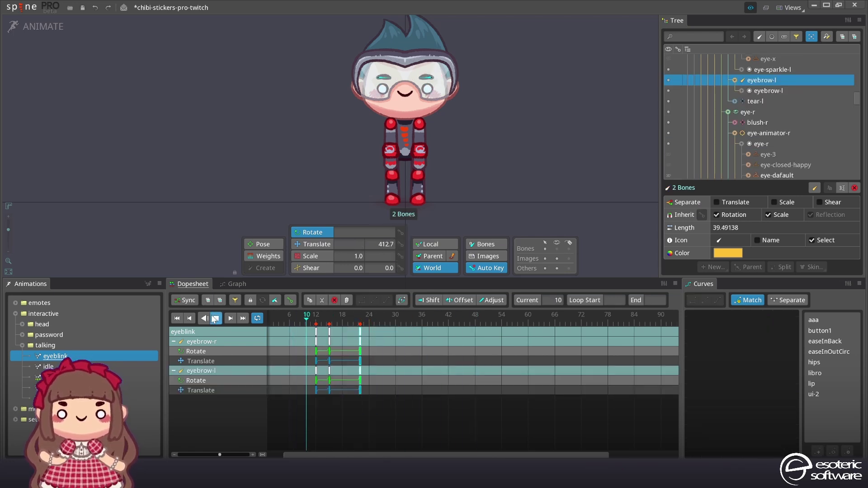
pyautogui.hotkey('ctrl', 's')
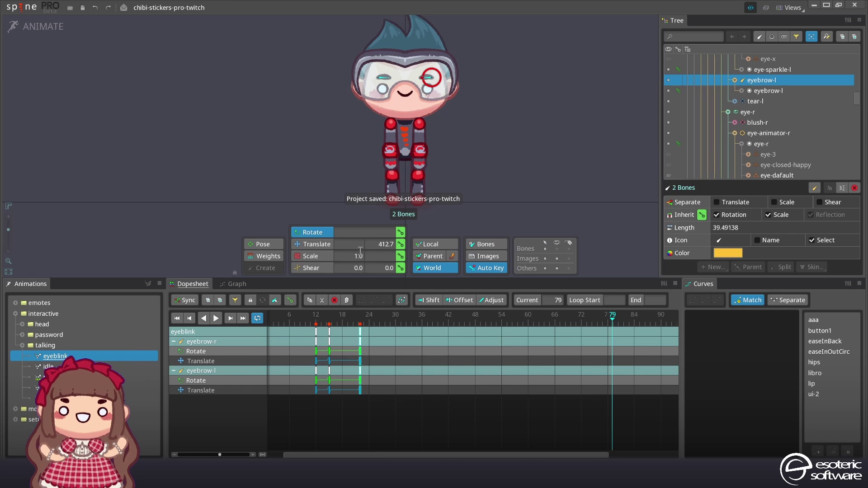
# Open the chibi-stickers-pngtuber-twitch assets folder in File Explorer and copy its path.
pyautogui.click(135, 398)
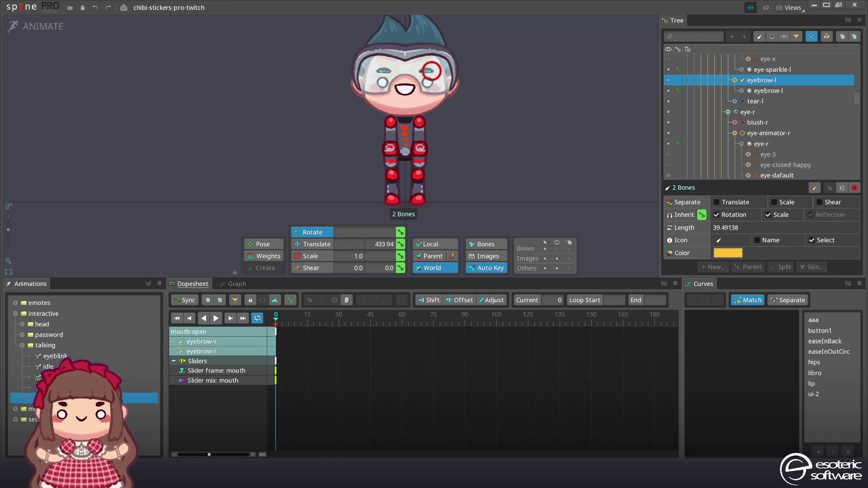
pyautogui.hotkey('alt', 'Tab')
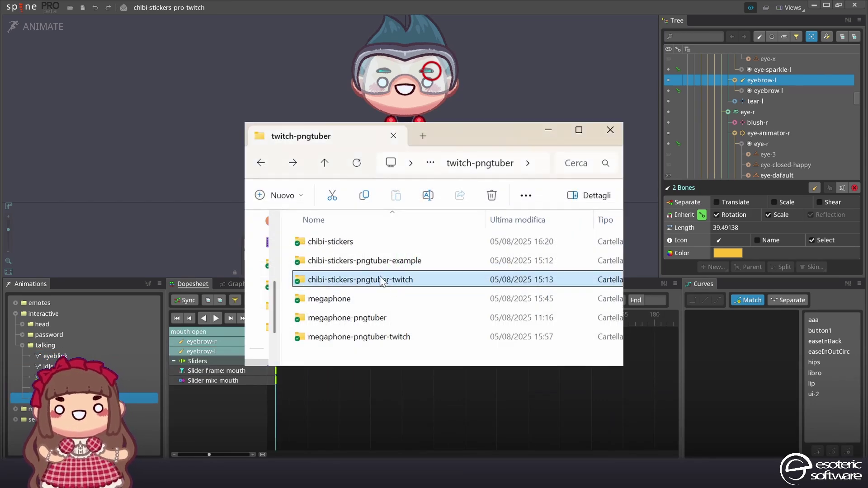
pyautogui.doubleClick(381, 278)
pyautogui.doubleClick(351, 244)
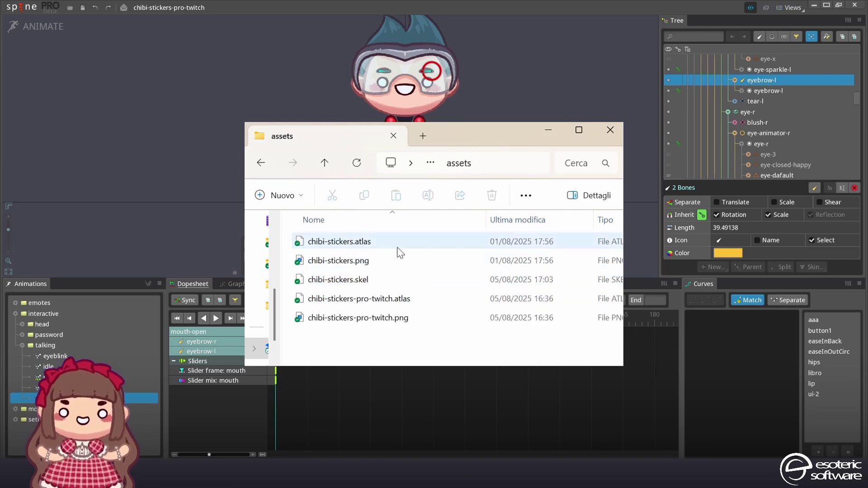
pyautogui.click(511, 167)
pyautogui.hotkey('alt', 'Tab')
pyautogui.hotkey('ctrl', 'e')
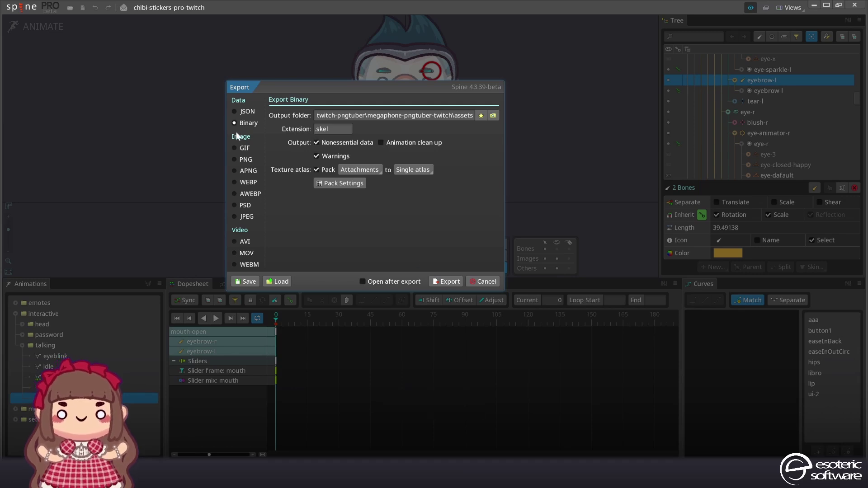
# Export the skeleton as binary with the assets folder path as the output folder.
pyautogui.click(376, 115)
pyautogui.hotkey('ctrl', 'v')
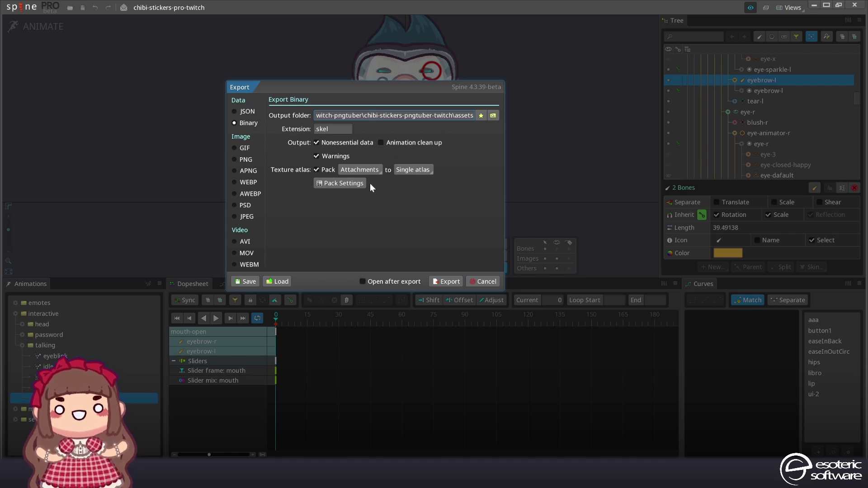
pyautogui.click(445, 282)
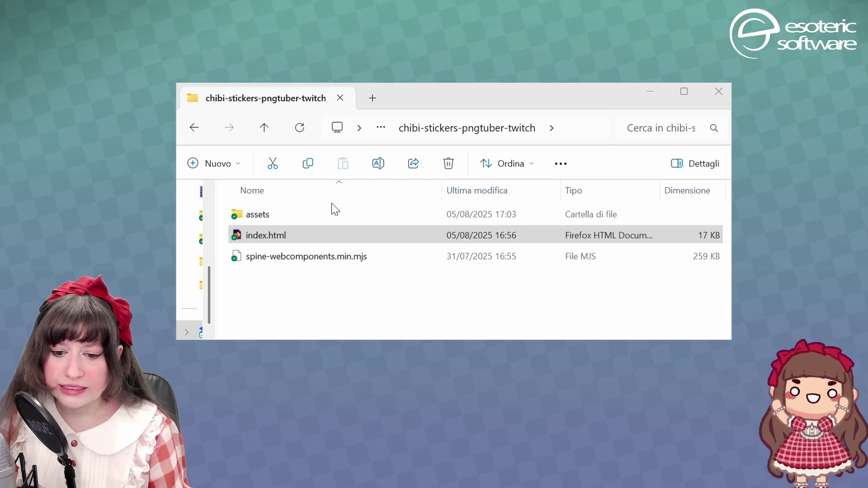
pyautogui.click(335, 244)
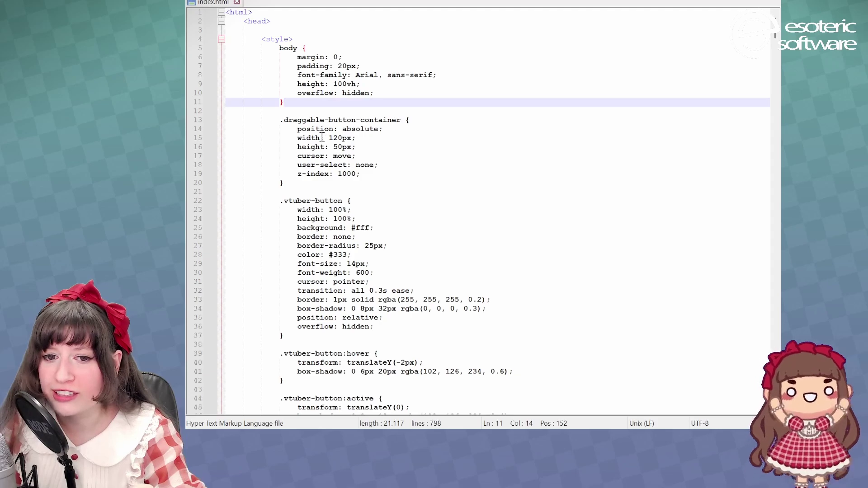
# Scroll index.html to the spine-skeleton element loading chibi-stickers.atlas and chibi-stickers.skel.
pyautogui.scroll(-20, 322, 137)
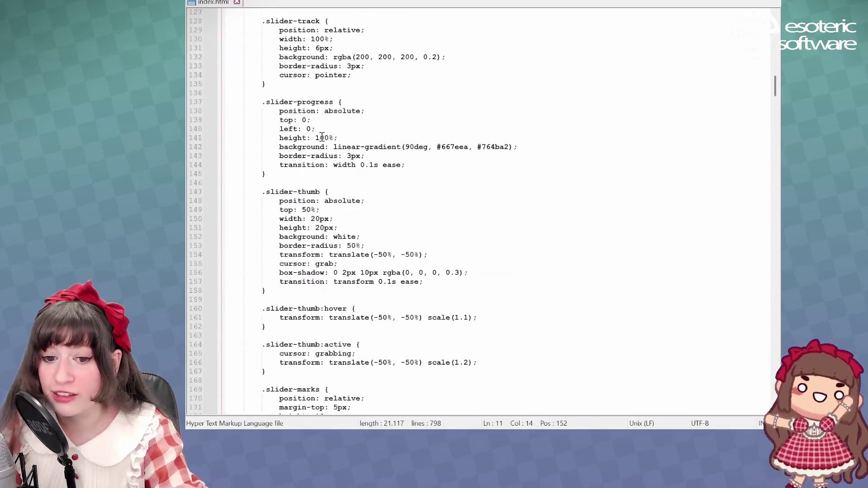
pyautogui.scroll(-19, 322, 137)
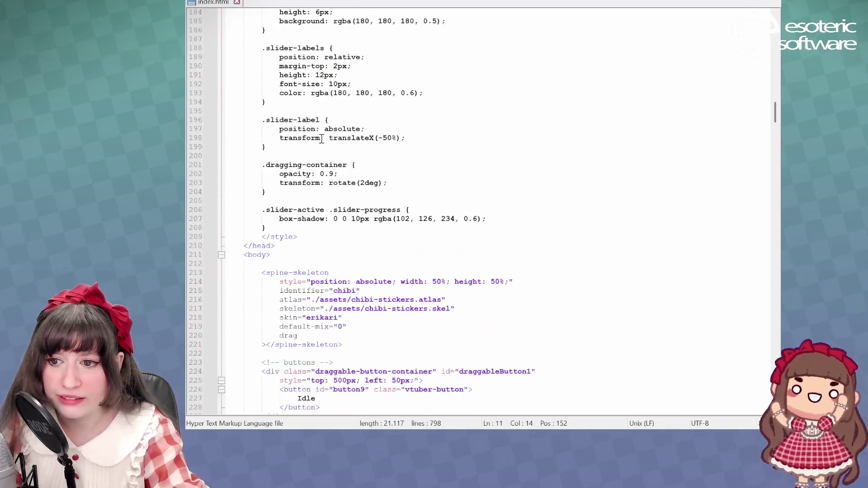
pyautogui.scroll(16, 322, 138)
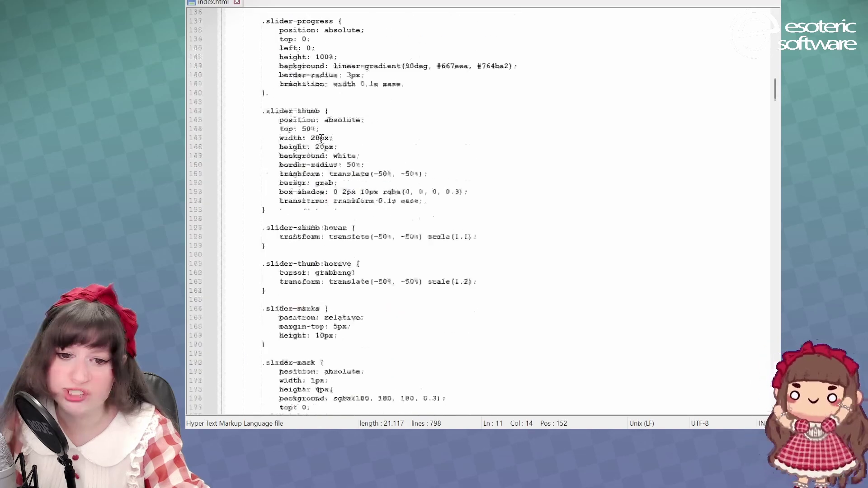
pyautogui.scroll(-20, 321, 139)
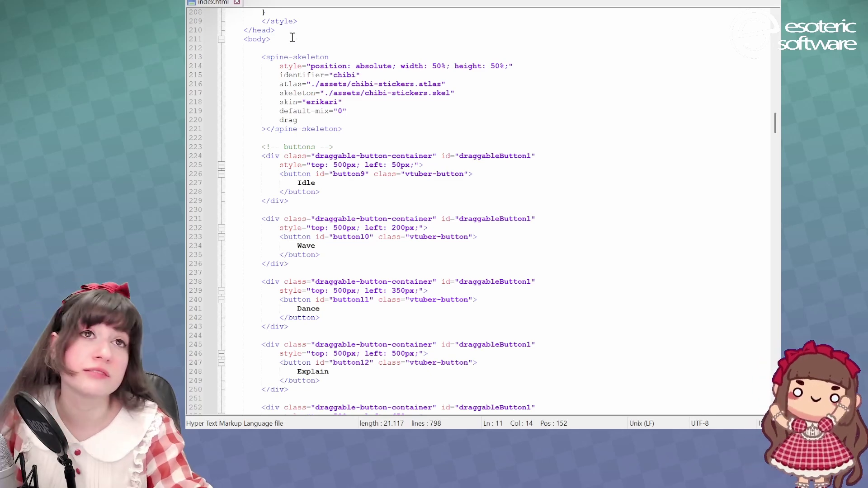
pyautogui.scroll(1, 334, 159)
pyautogui.click(337, 164)
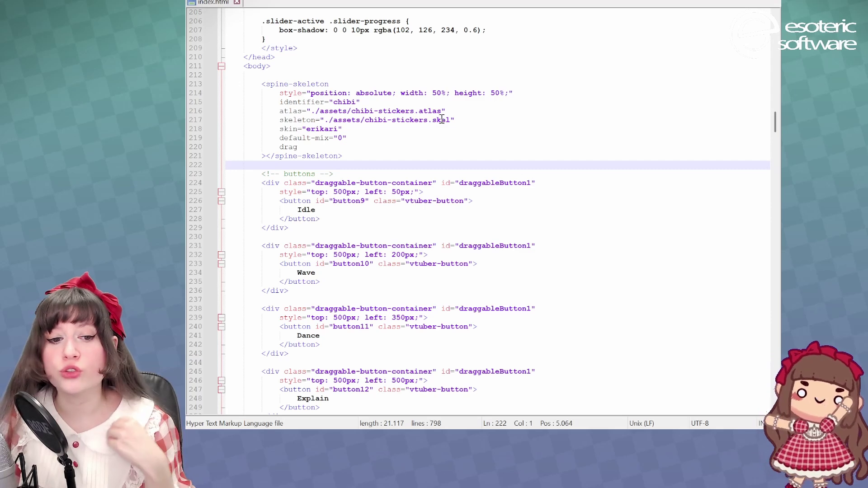
pyautogui.click(335, 111)
pyautogui.scroll(3, 343, 149)
pyautogui.click(360, 183)
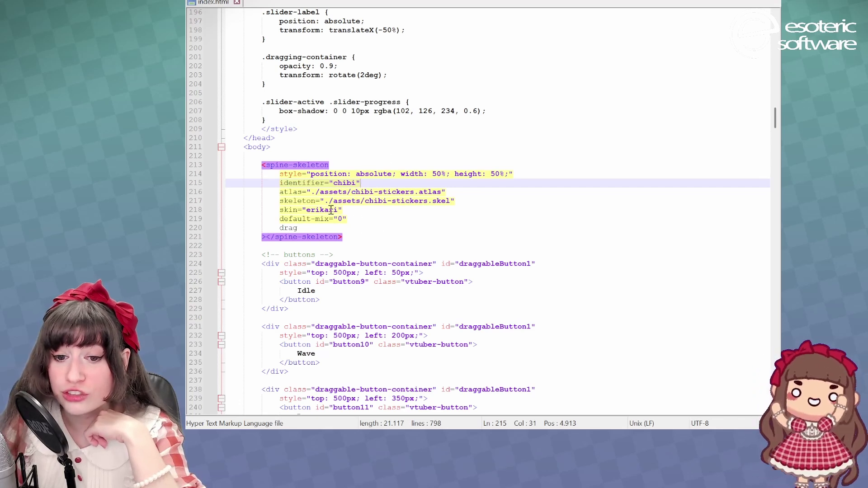
pyautogui.click(356, 192)
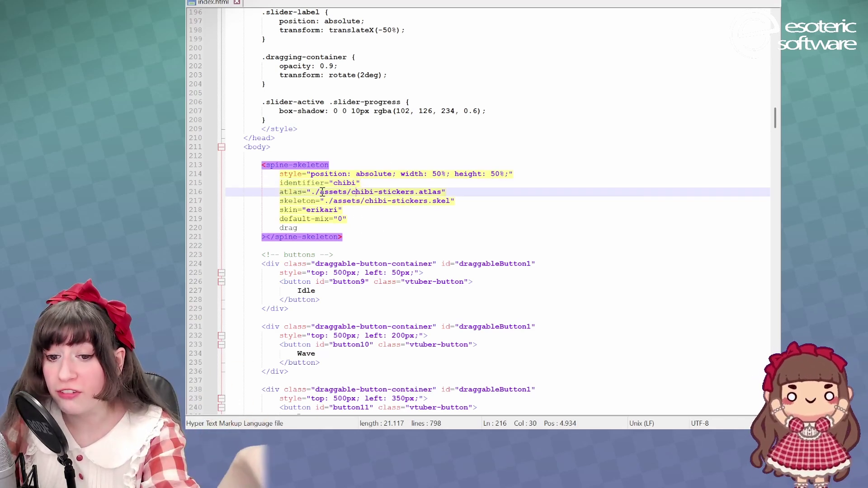
pyautogui.doubleClick(364, 192)
pyautogui.moveTo(378, 194); pyautogui.dragTo(407, 194)
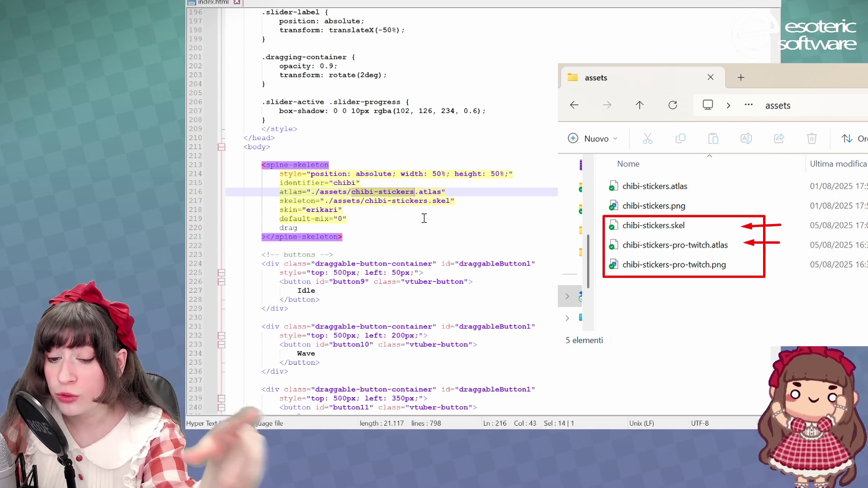
pyautogui.click(412, 196)
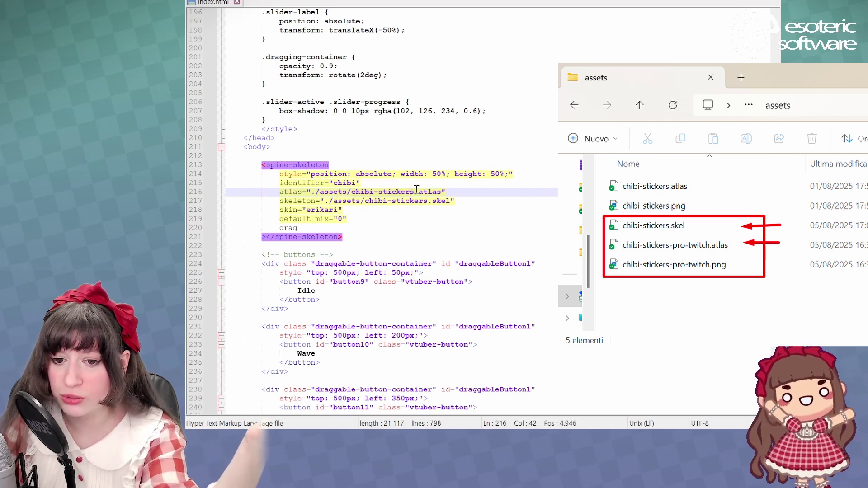
pyautogui.click(415, 191)
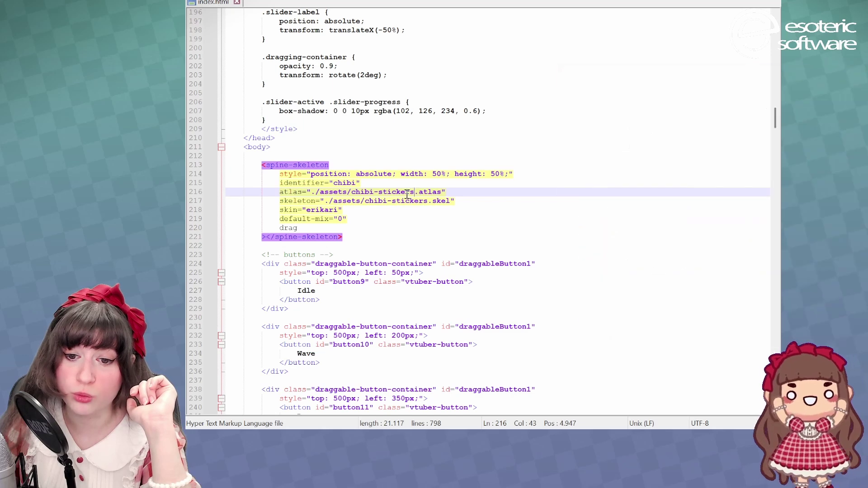
pyautogui.click(330, 210)
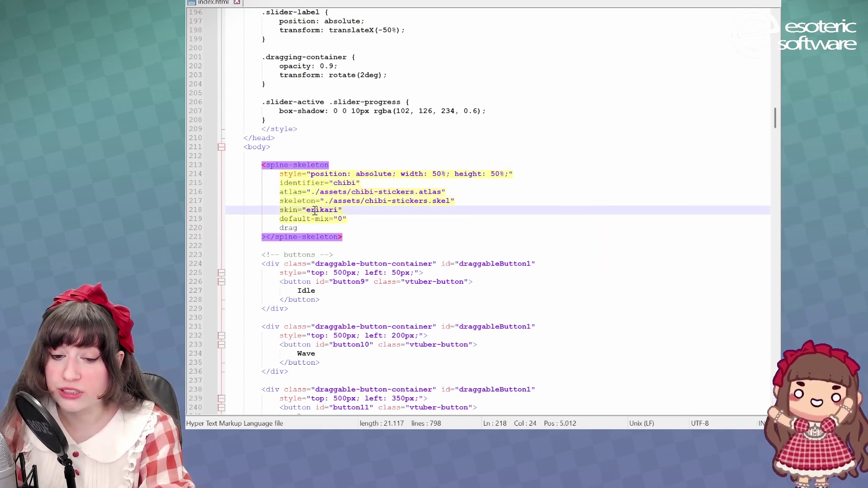
pyautogui.press('End')
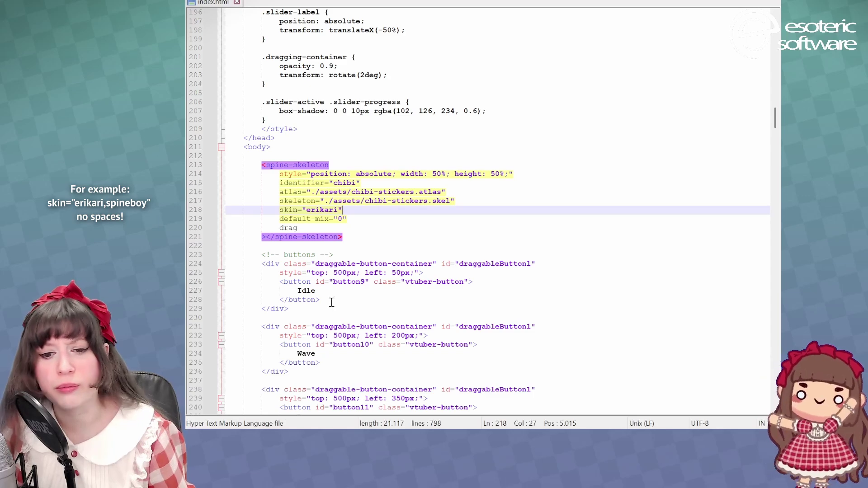
pyautogui.scroll(-3, 333, 307)
pyautogui.scroll(-7, 330, 273)
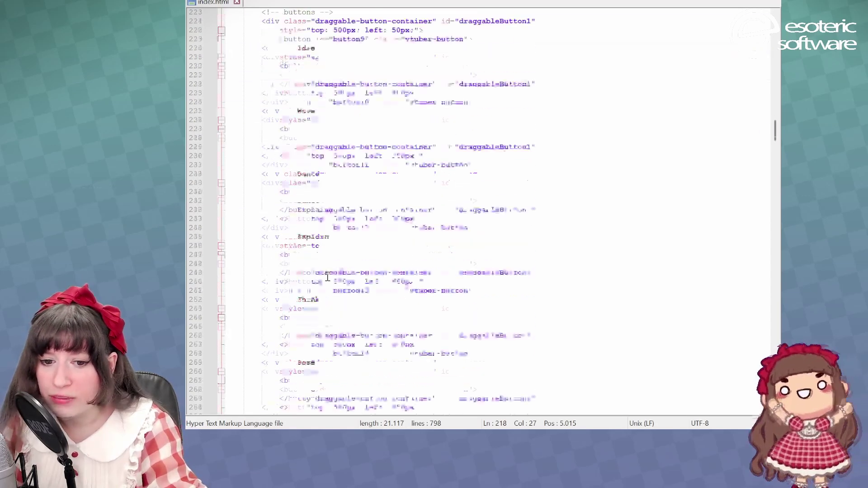
pyautogui.scroll(-20, 330, 274)
pyautogui.click(330, 274)
pyautogui.scroll(-1, 333, 294)
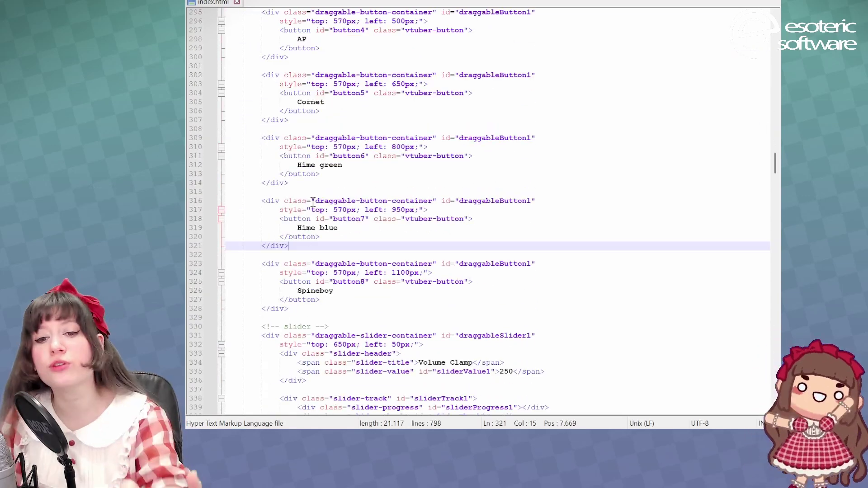
pyautogui.click(318, 124)
pyautogui.scroll(3, 321, 127)
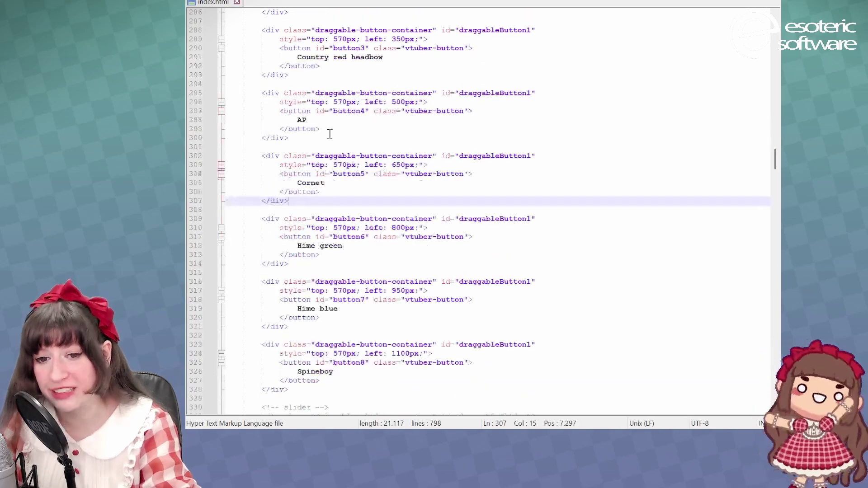
pyautogui.scroll(-6, 339, 181)
pyautogui.scroll(-17, 345, 194)
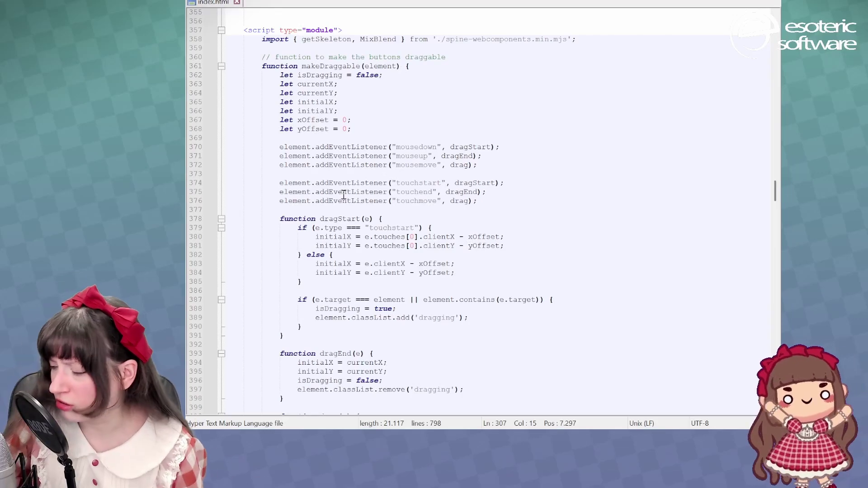
pyautogui.scroll(-20, 343, 196)
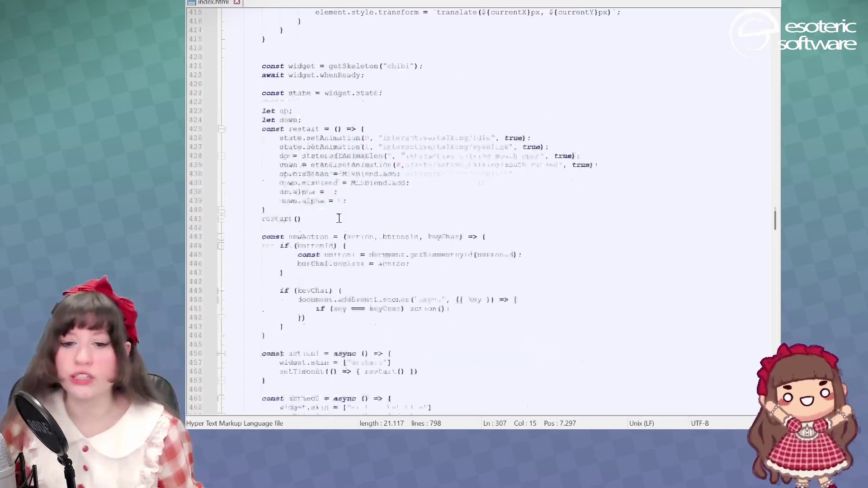
pyautogui.scroll(-17, 338, 220)
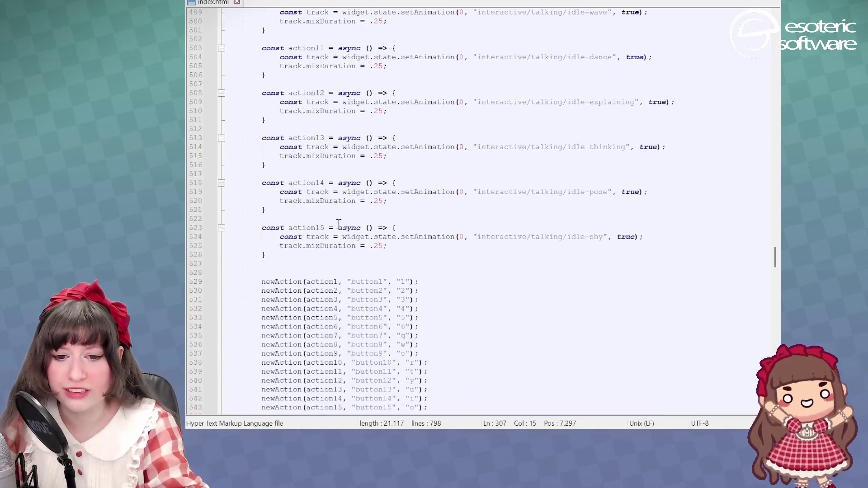
pyautogui.scroll(-6, 339, 225)
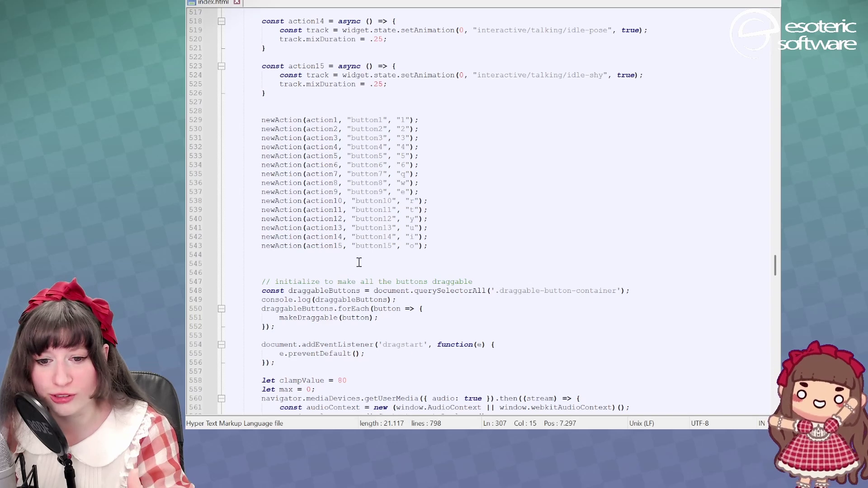
pyautogui.scroll(-1, 359, 262)
# Delete the newAction calls for actions 4 to 15.
pyautogui.moveTo(457, 227); pyautogui.dragTo(188, 120)
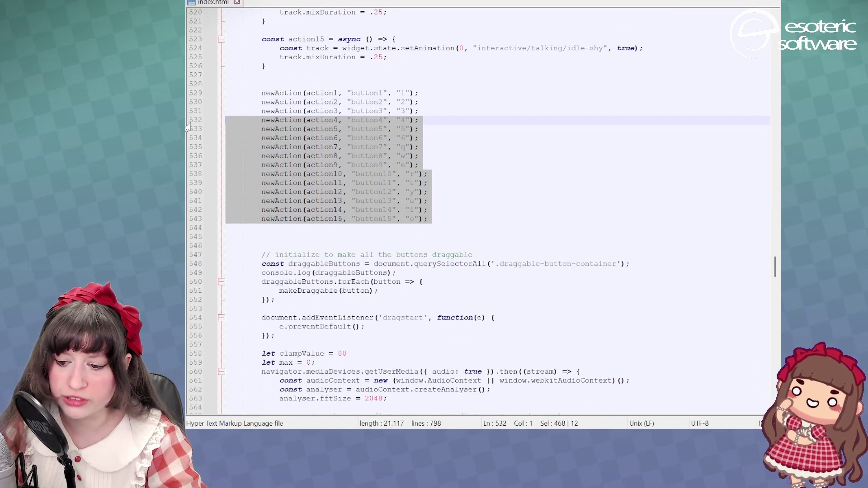
pyautogui.press('Delete')
pyautogui.scroll(4, 359, 115)
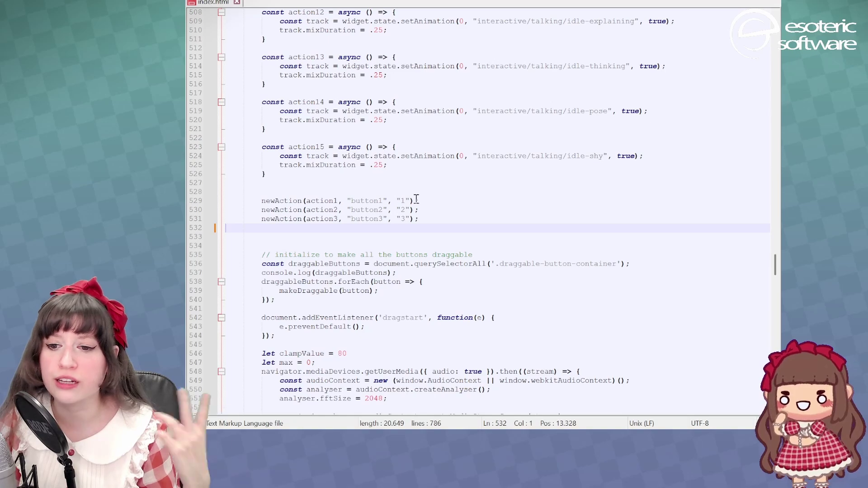
pyautogui.moveTo(293, 175); pyautogui.dragTo(213, 139)
pyautogui.scroll(10, 254, 85)
pyautogui.scroll(8, 252, 86)
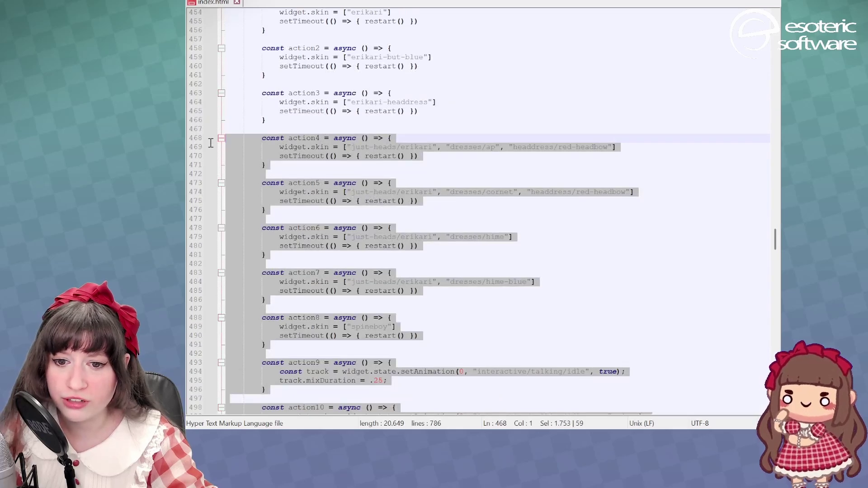
# Copy action9's idle setAnimation and mix lines into action2's body.
pyautogui.moveTo(625, 372); pyautogui.dragTo(279, 374)
pyautogui.click(399, 397)
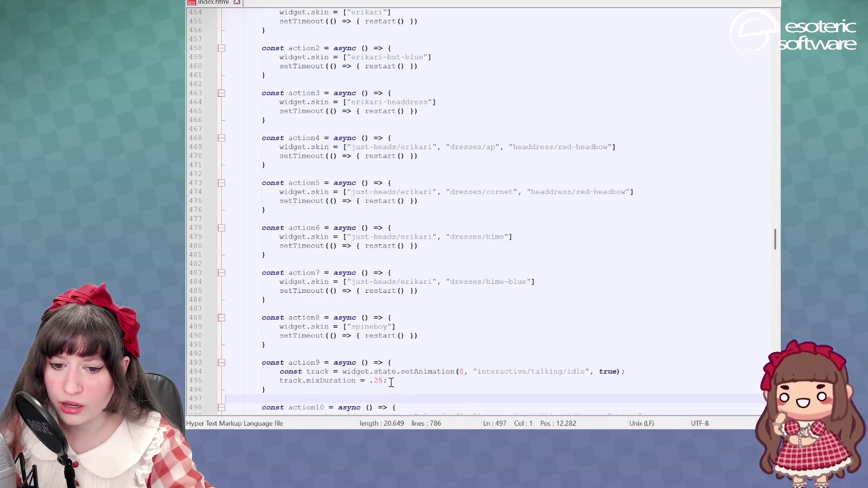
pyautogui.moveTo(390, 381); pyautogui.dragTo(277, 372)
pyautogui.hotkey('ctrl', 'c')
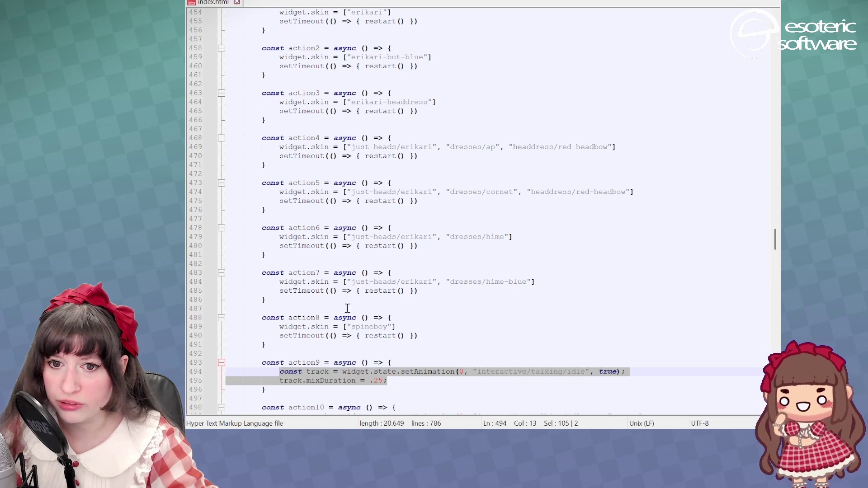
pyautogui.scroll(3, 354, 294)
pyautogui.moveTo(419, 147); pyautogui.dragTo(277, 138)
pyautogui.hotkey('ctrl', 'v')
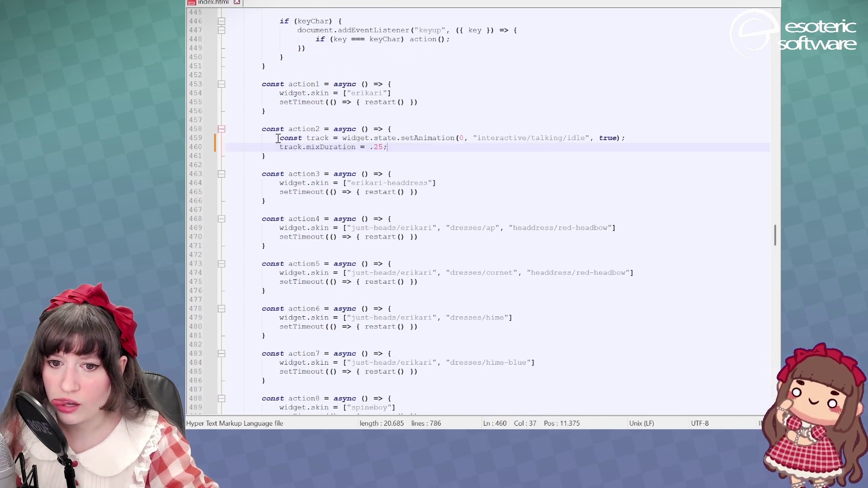
pyautogui.click(323, 211)
pyautogui.press('Up')
pyautogui.press('Up')
pyautogui.press('Up')
pyautogui.press('End')
# Delete the button divs after the Dance button.
pyautogui.click(263, 219)
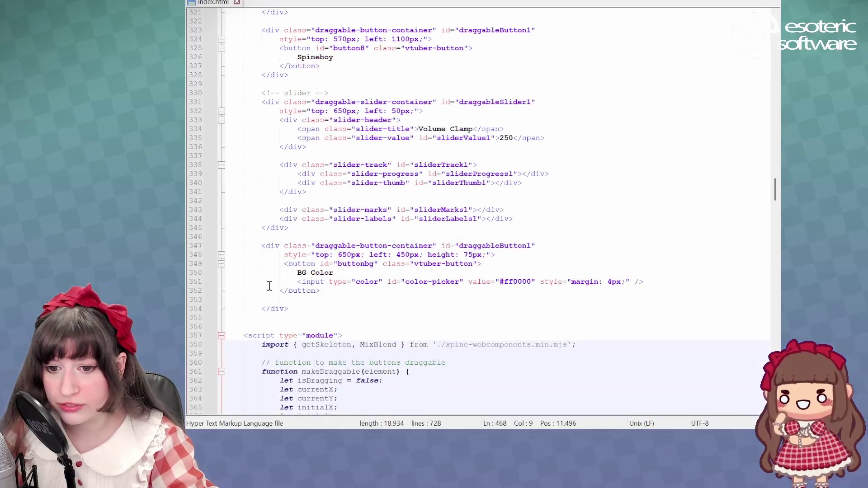
pyautogui.scroll(3, 269, 285)
pyautogui.moveTo(267, 163); pyautogui.dragTo(264, 297)
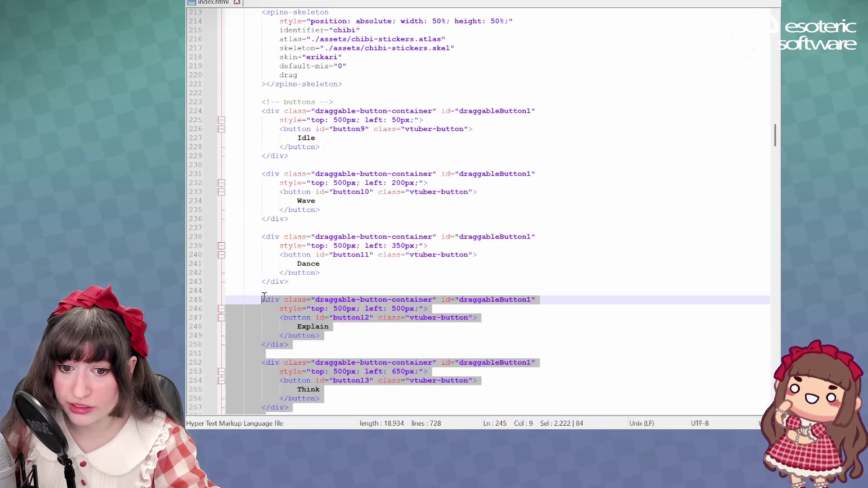
pyautogui.press('Delete')
pyautogui.scroll(1, 317, 181)
pyautogui.click(339, 92)
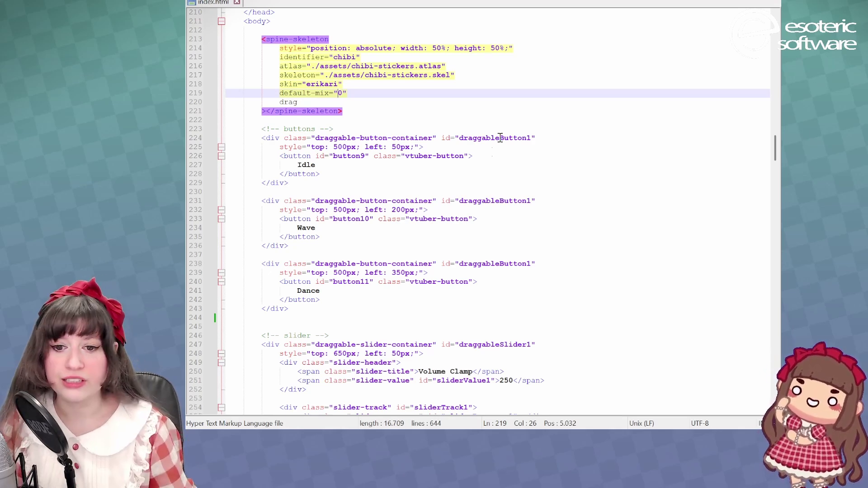
# Duplicate the Dance button block and set the copy's left offset to 500px.
pyautogui.click(459, 185)
pyautogui.click(352, 173)
pyautogui.click(306, 165)
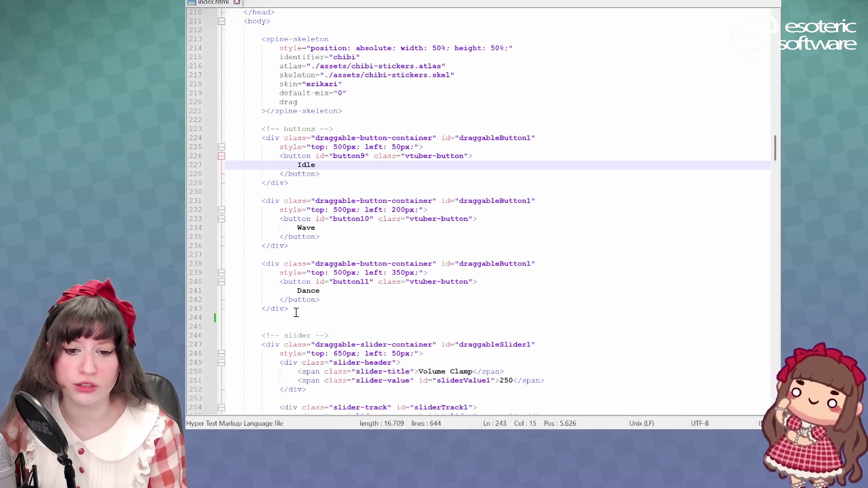
pyautogui.moveTo(289, 311); pyautogui.dragTo(263, 266)
pyautogui.hotkey('ctrl', 'c')
pyautogui.click(324, 310)
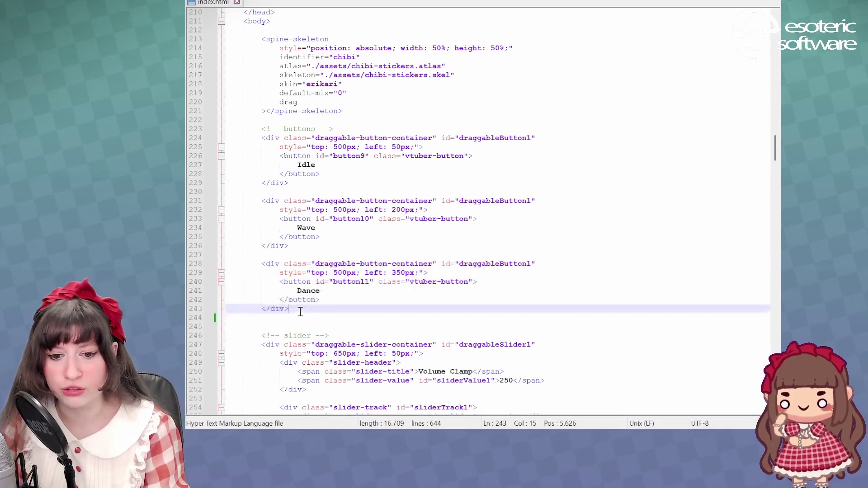
pyautogui.press('Return')
pyautogui.press('Return')
pyautogui.hotkey('ctrl', 'v')
pyautogui.click(399, 336)
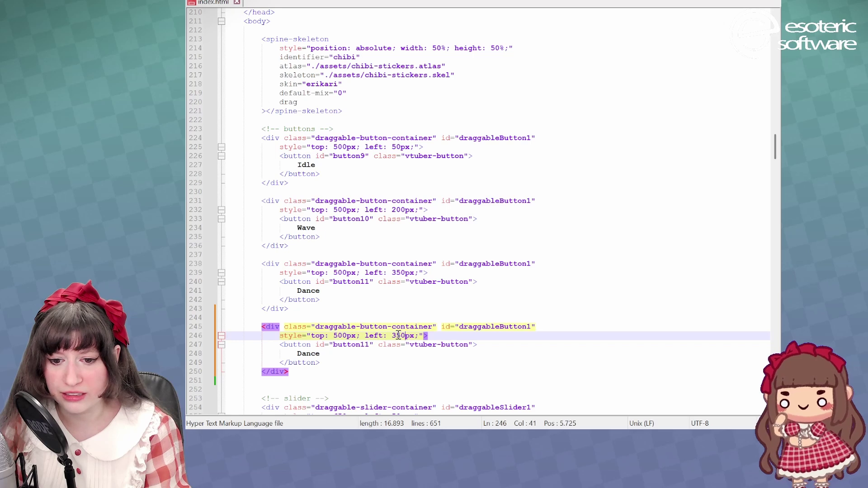
pyautogui.press('BackSpace')
pyautogui.press('Delete')
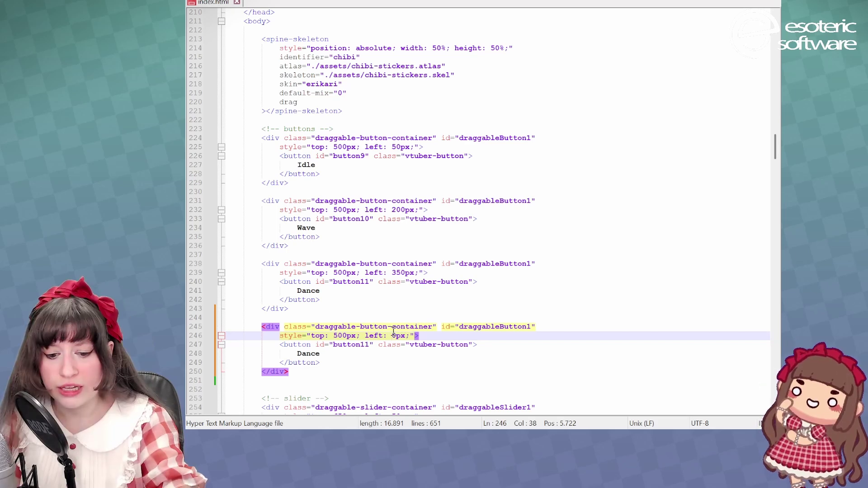
pyautogui.write('50')
# Relabel the Dance button as Erikari and the copy as Spineboy, then save.
pyautogui.doubleClick(307, 228)
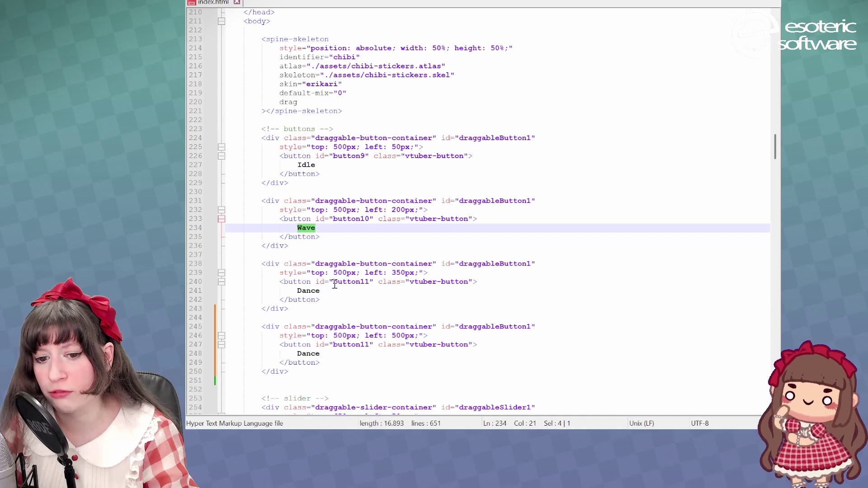
pyautogui.doubleClick(314, 291)
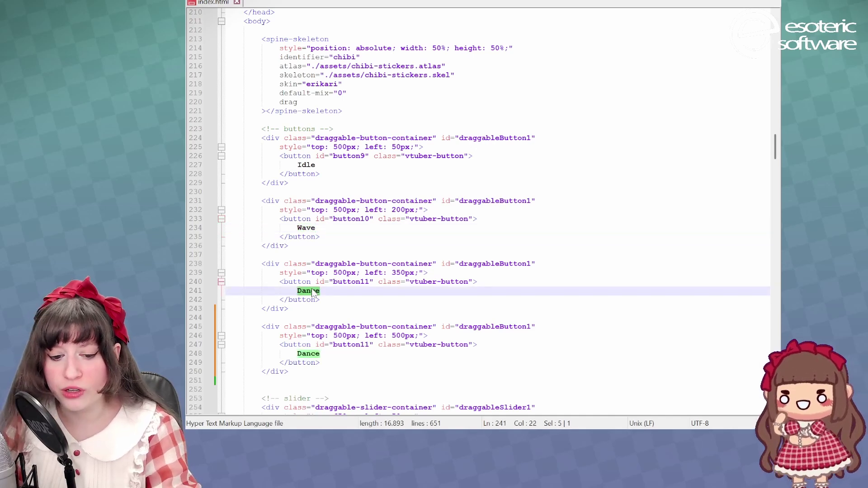
pyautogui.press('BackSpace')
pyautogui.write('Erikari')
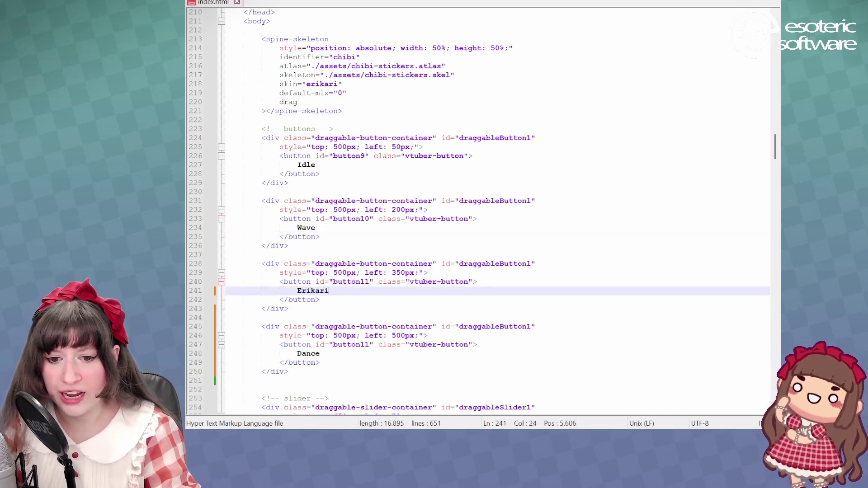
pyautogui.click(405, 255)
pyautogui.doubleClick(309, 353)
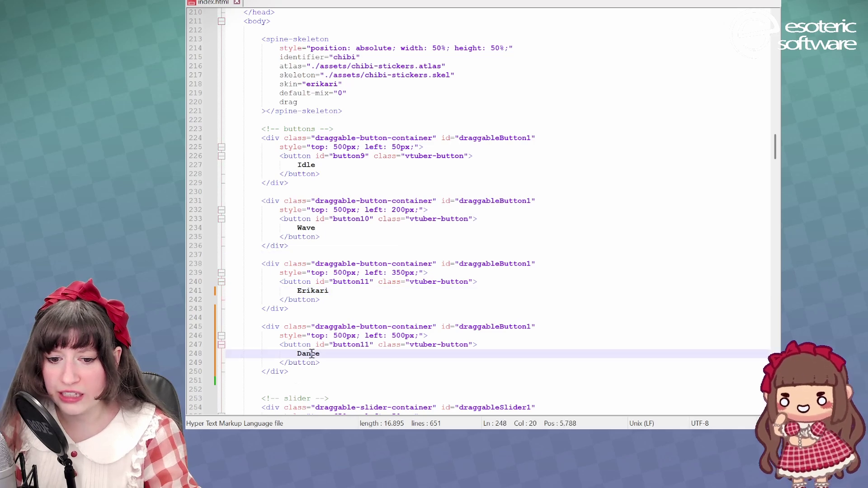
pyautogui.write('Spineboy')
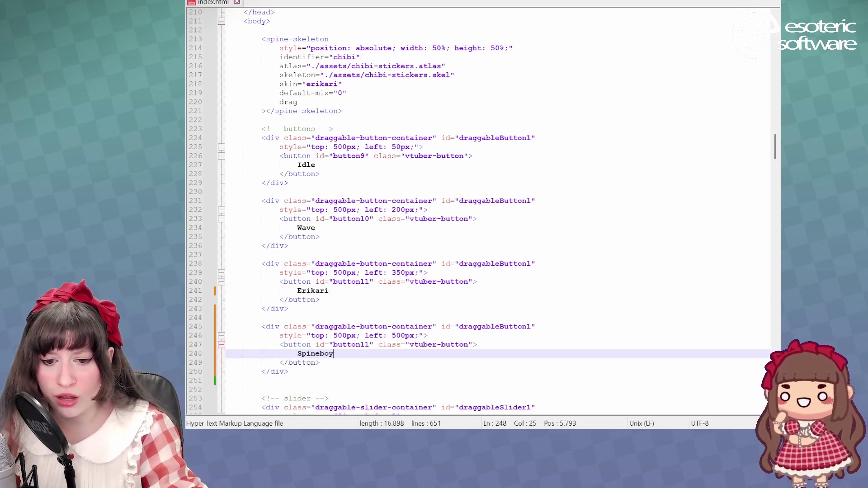
pyautogui.hotkey('ctrl', 's')
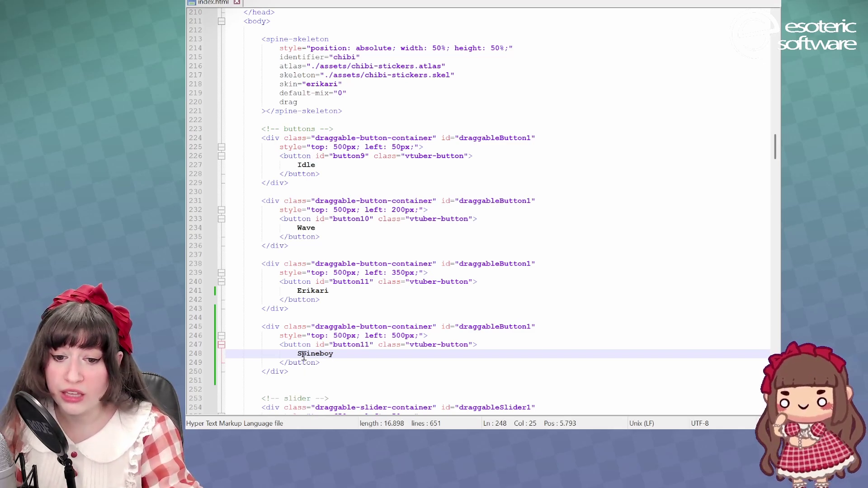
# Renumber the button ids to button1 through button4.
pyautogui.click(356, 154)
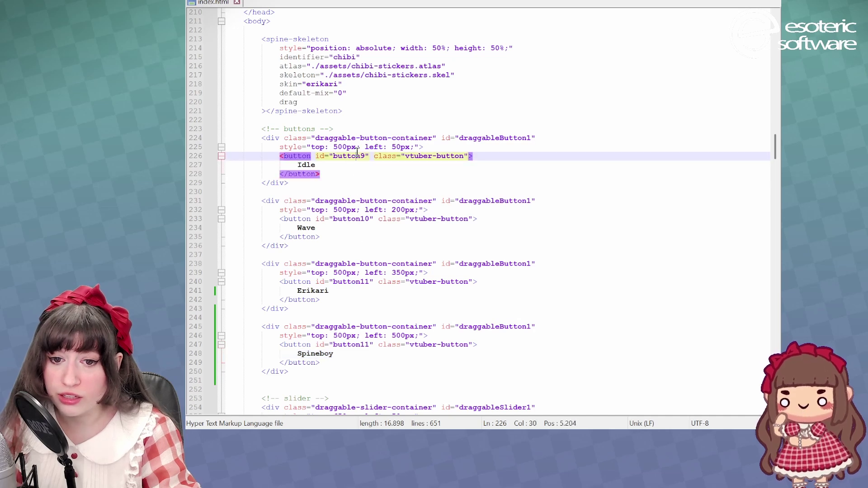
pyautogui.press('Right')
pyautogui.press('Right')
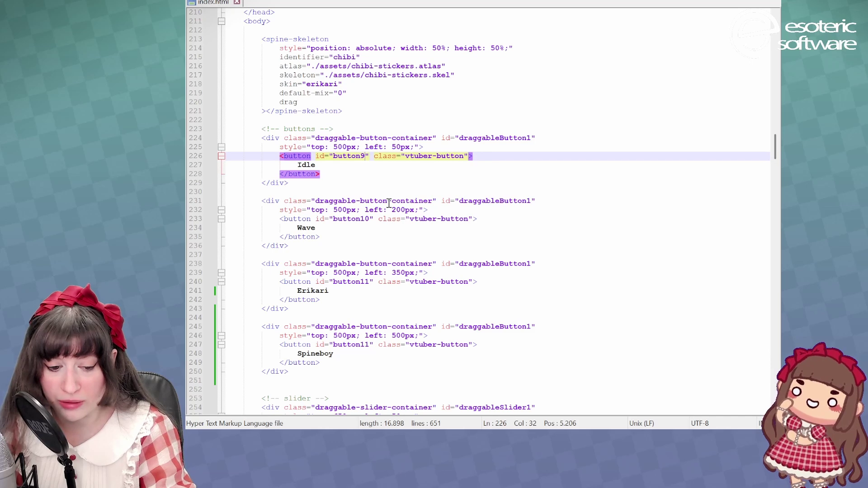
pyautogui.click(371, 215)
pyautogui.press('BackSpace')
pyautogui.press('BackSpace')
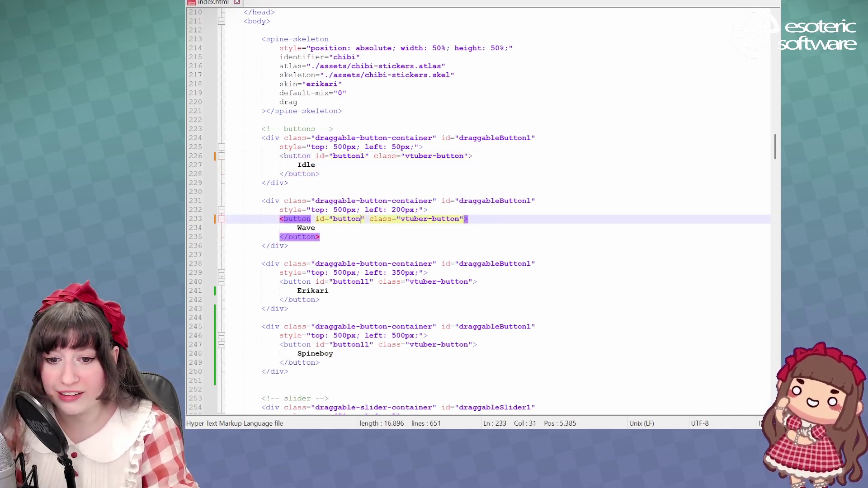
pyautogui.write('2')
pyautogui.click(371, 281)
pyautogui.press('BackSpace')
pyautogui.press('BackSpace')
pyautogui.write('3')
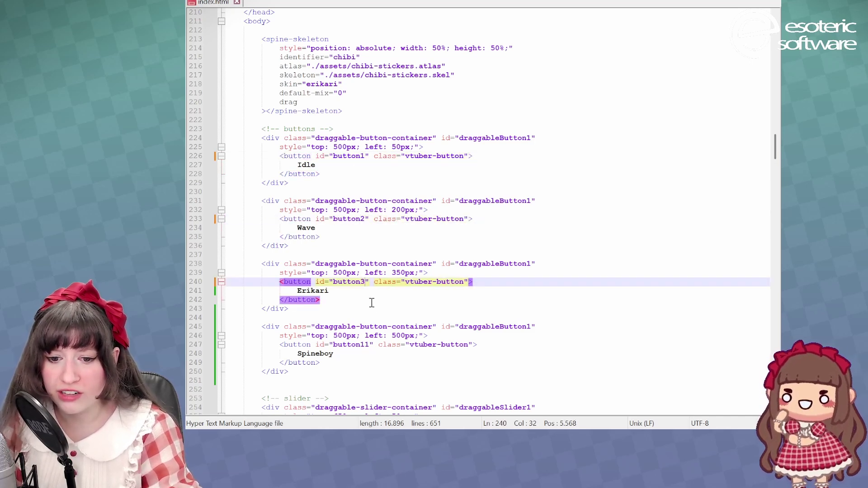
pyautogui.click(371, 345)
pyautogui.press('BackSpace')
pyautogui.press('BackSpace')
pyautogui.write('4')
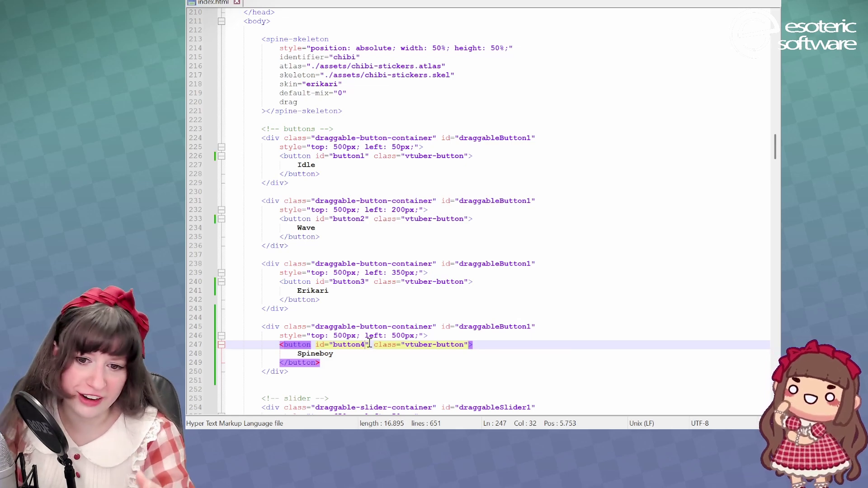
# Scroll down and select the newAction registration lines.
pyautogui.scroll(-3, 369, 344)
pyautogui.scroll(-2, 368, 339)
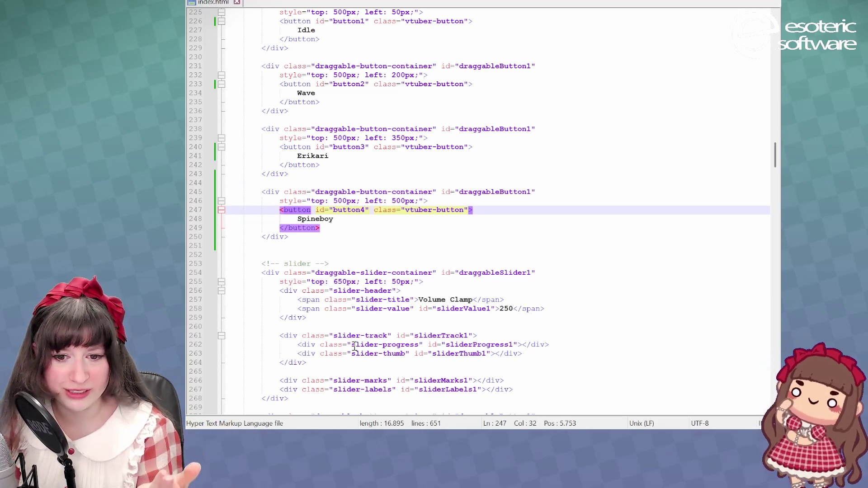
pyautogui.scroll(-2, 355, 347)
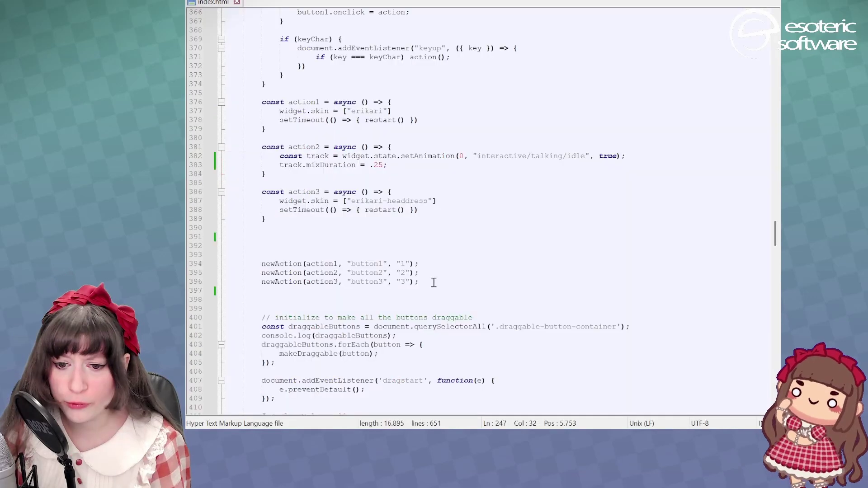
pyautogui.moveTo(419, 281); pyautogui.dragTo(226, 281)
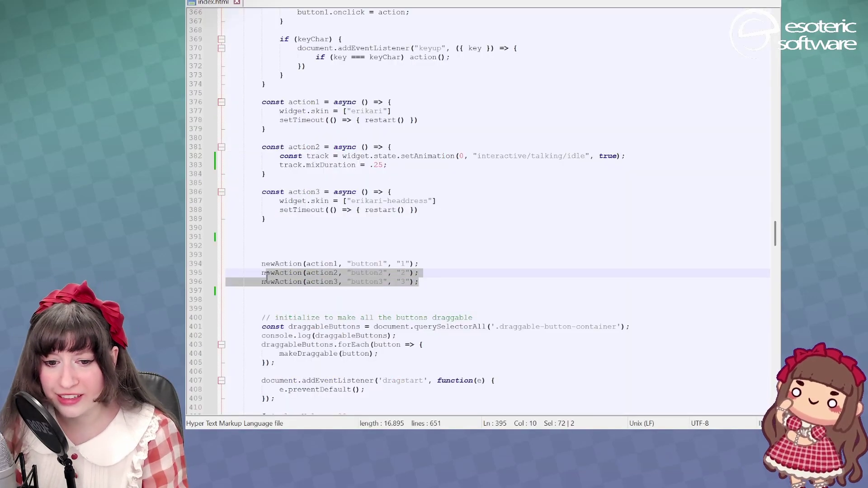
# Duplicate the button3 newAction line as a button4 binding with key 4.
pyautogui.hotkey('ctrl', 'c')
pyautogui.press('End')
pyautogui.press('Return')
pyautogui.hotkey('ctrl', 'v')
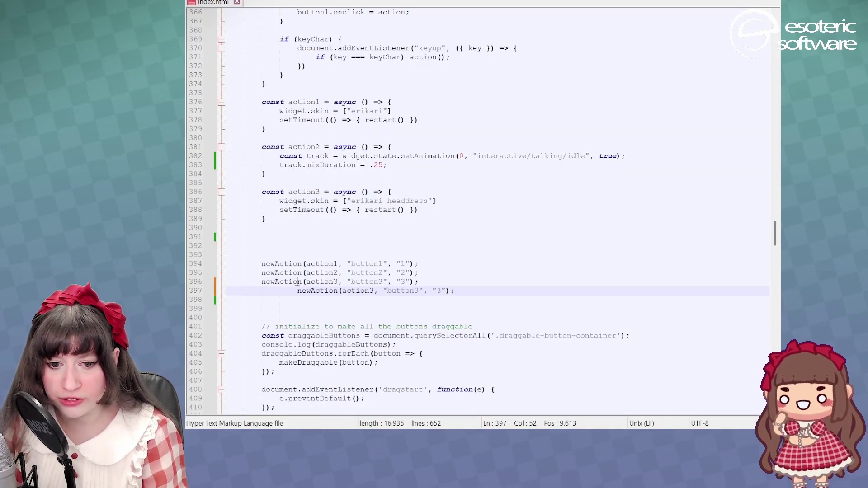
pyautogui.click(296, 291)
pyautogui.press('BackSpace')
pyautogui.press('BackSpace')
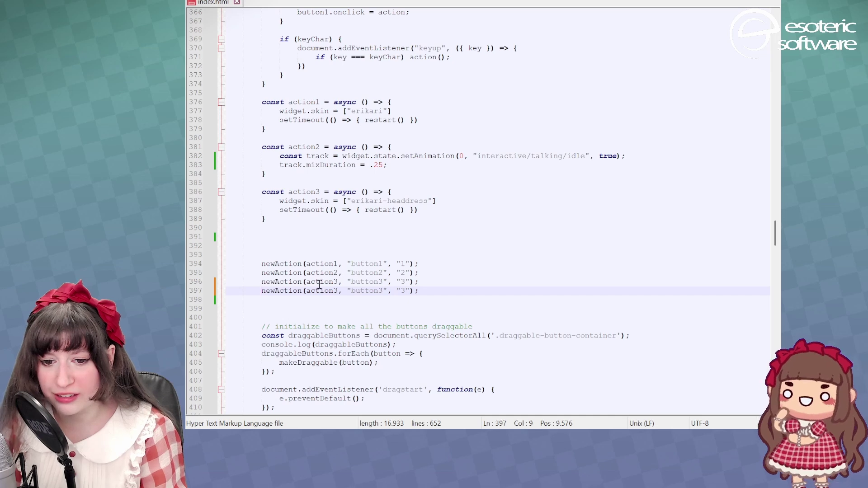
pyautogui.click(386, 291)
pyautogui.press('BackSpace')
pyautogui.write('4')
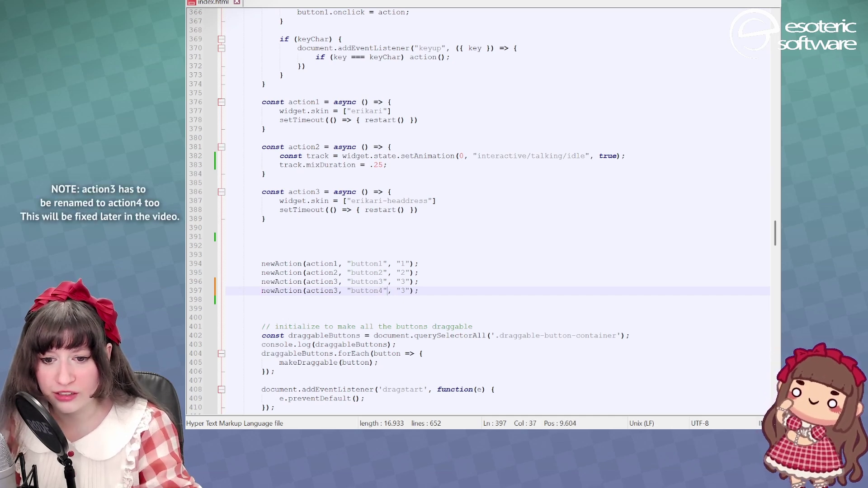
pyautogui.press('Delete')
pyautogui.write('4')
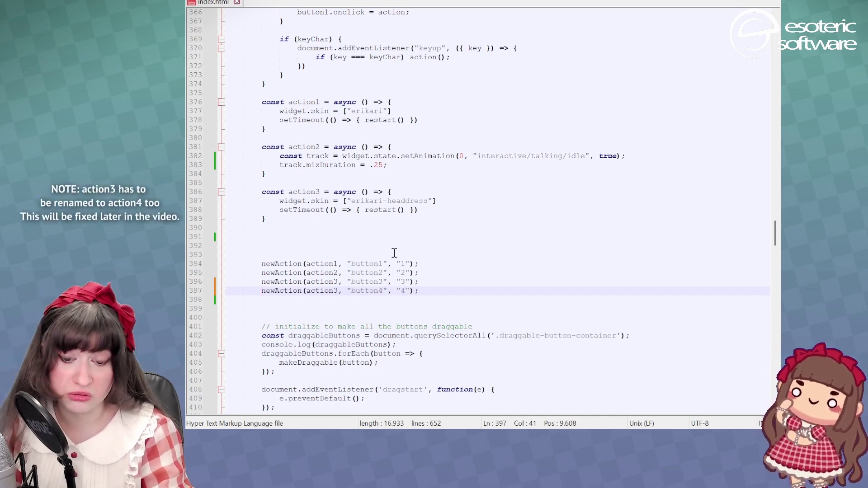
# Copy the action3 function below itself and rename the copy to action4.
pyautogui.click(277, 219)
pyautogui.hotkey('shift', 'Up')
pyautogui.hotkey('shift', 'Up')
pyautogui.hotkey('shift', 'Up')
pyautogui.hotkey('shift', 'Home')
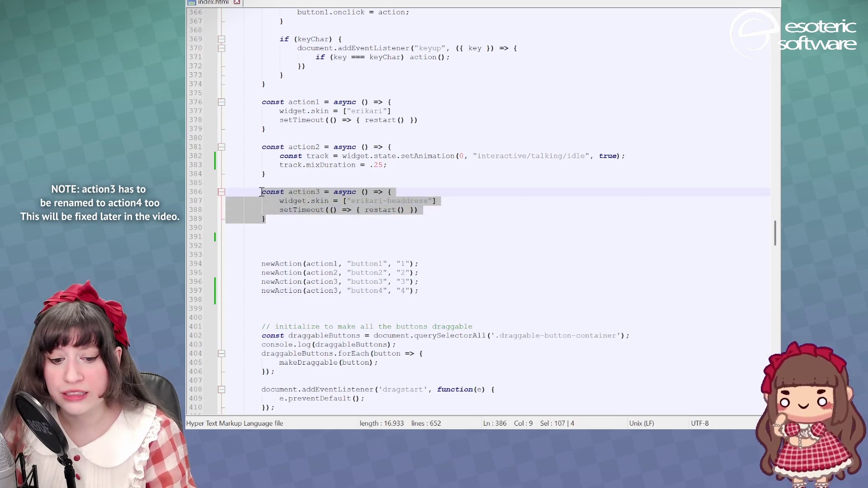
pyautogui.click(280, 218)
pyautogui.press('Return')
pyautogui.press('Return')
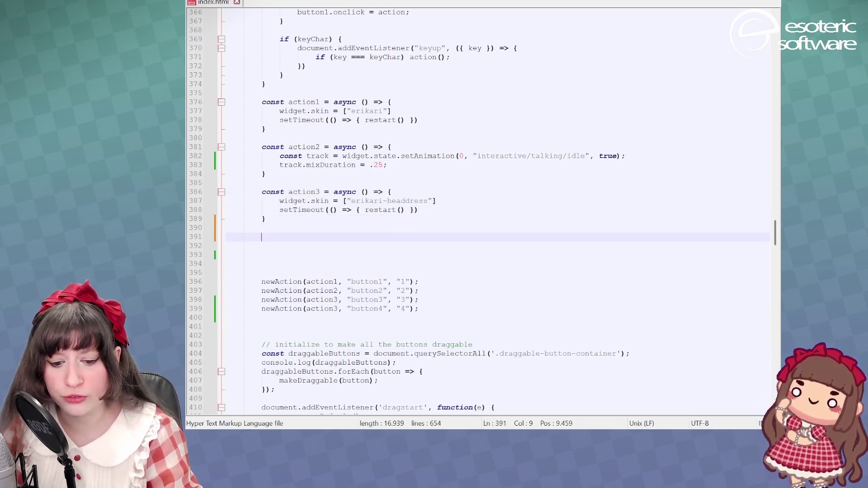
pyautogui.hotkey('ctrl', 'v')
pyautogui.click(324, 238)
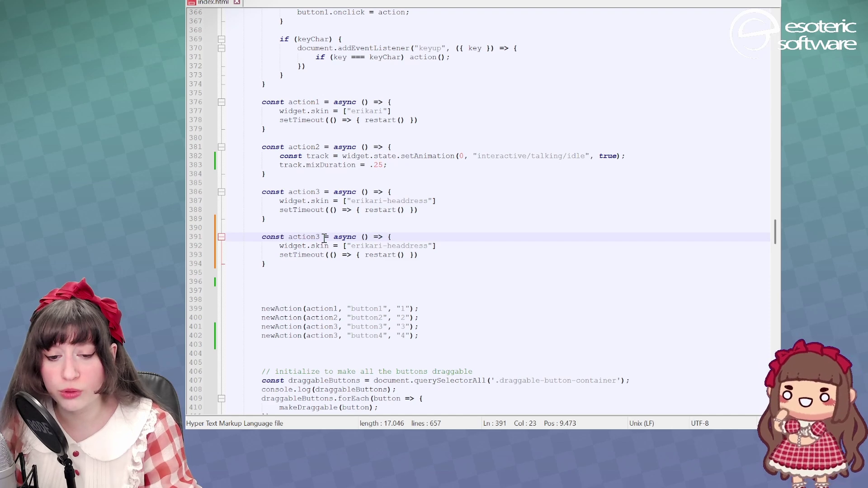
pyautogui.press('BackSpace')
pyautogui.write('4')
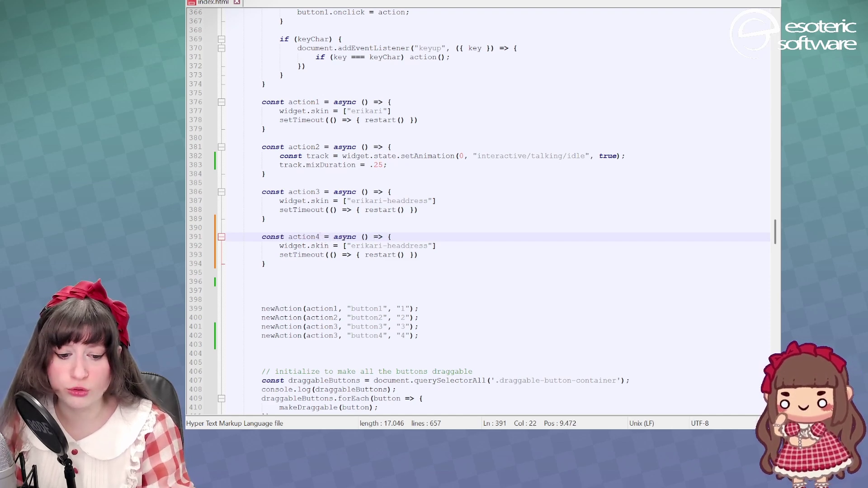
# Replace action1's skin and restart lines with action2's setAnimation and mixDuration lines.
pyautogui.click(357, 111)
pyautogui.doubleClick(366, 112)
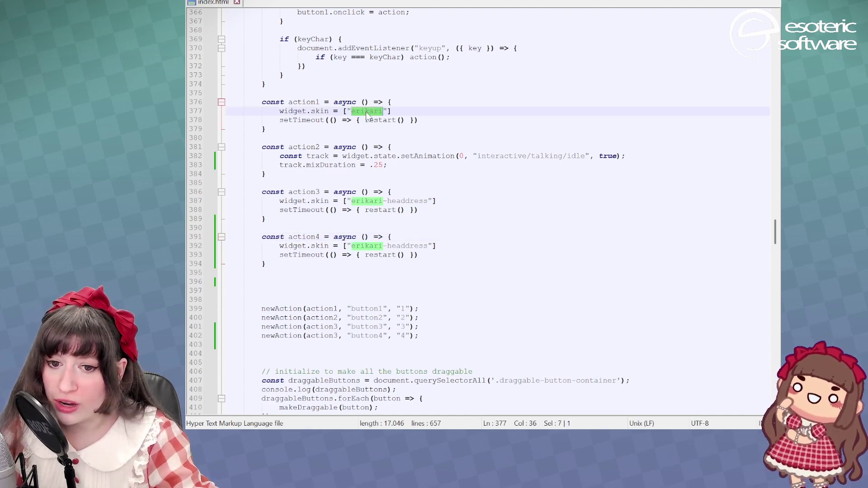
pyautogui.click(426, 248)
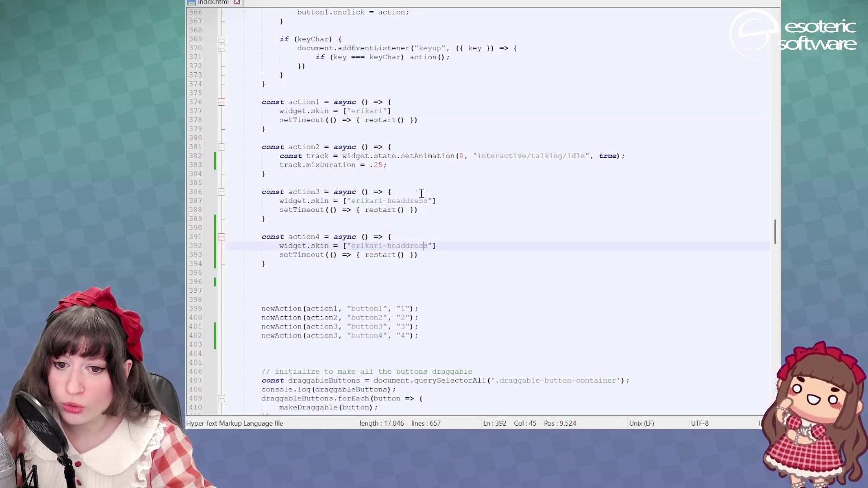
pyautogui.moveTo(390, 166); pyautogui.dragTo(282, 159)
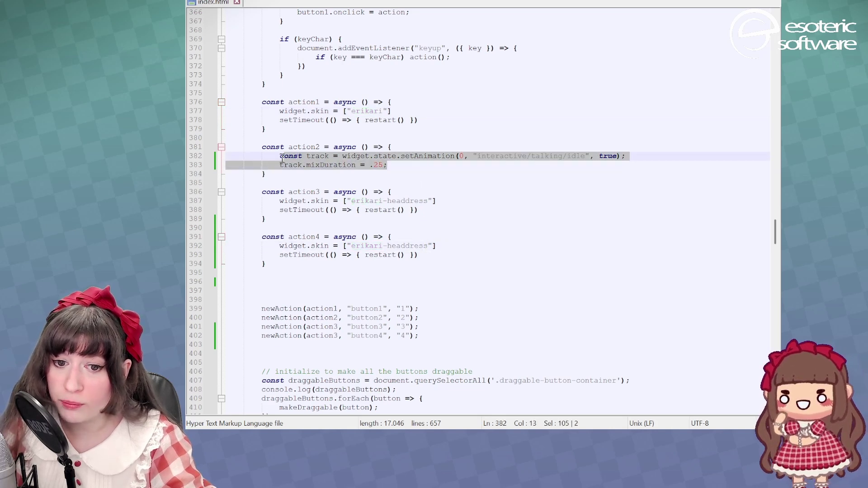
pyautogui.hotkey('ctrl', 'c')
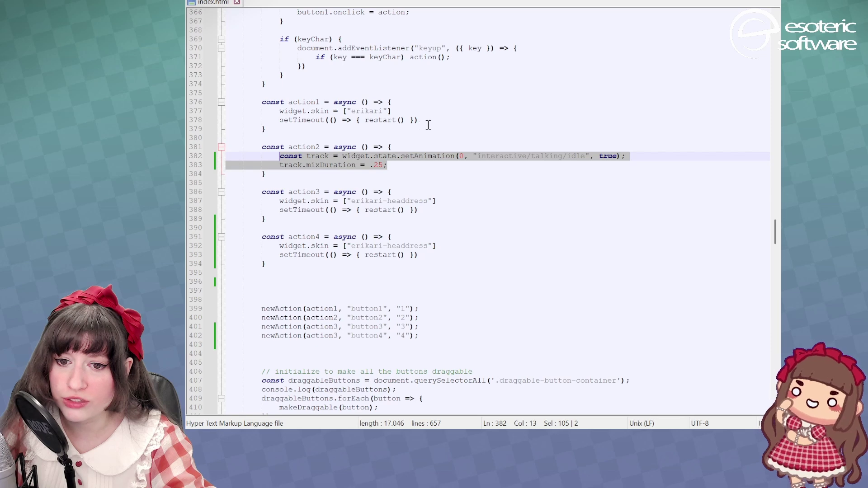
pyautogui.moveTo(420, 120); pyautogui.dragTo(280, 111)
pyautogui.hotkey('ctrl', 'v')
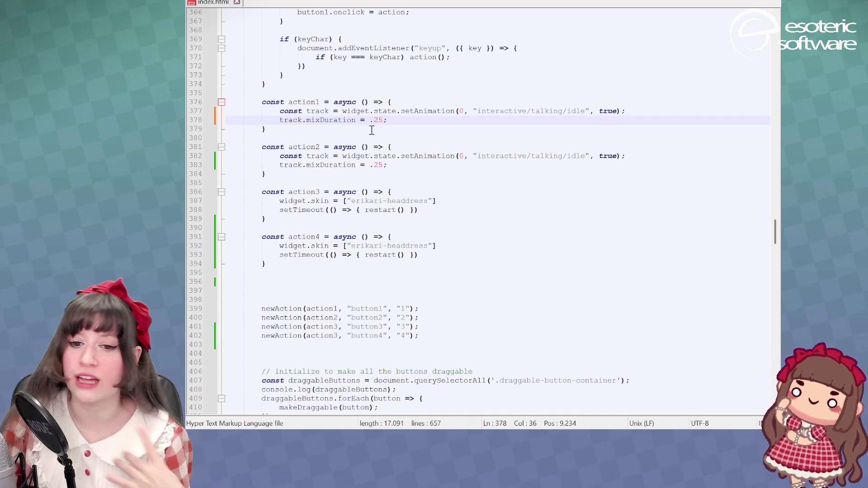
pyautogui.click(573, 150)
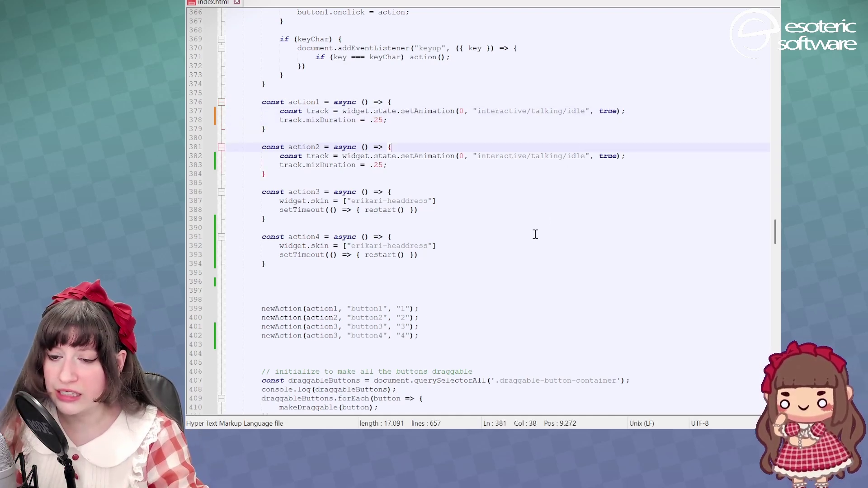
# Make action2 play emotes/wave, action3 use the erikari skin, and action4 use spineboy.
pyautogui.doubleClick(525, 156)
pyautogui.write('emotes/w')
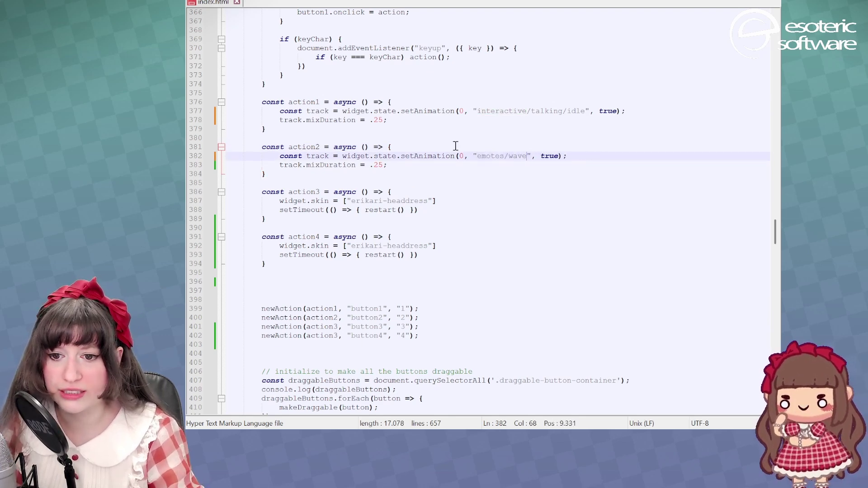
pyautogui.click(444, 181)
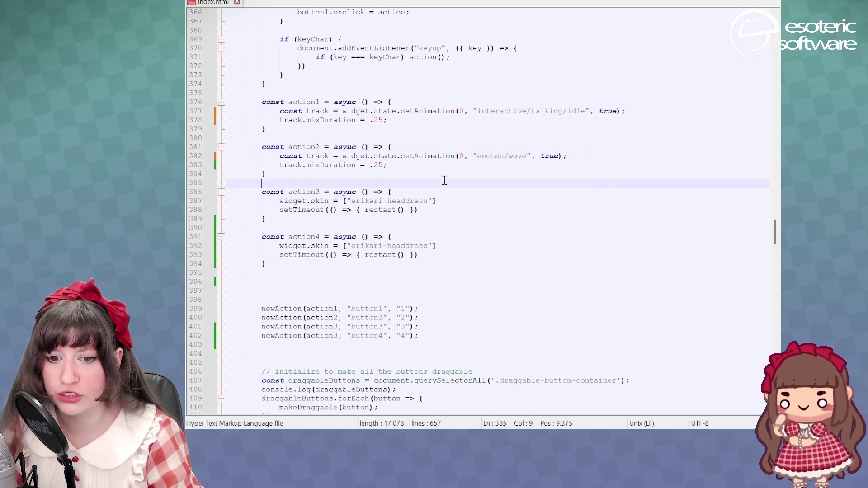
pyautogui.click(430, 201)
pyautogui.moveTo(430, 200); pyautogui.dragTo(384, 201)
pyautogui.press('BackSpace')
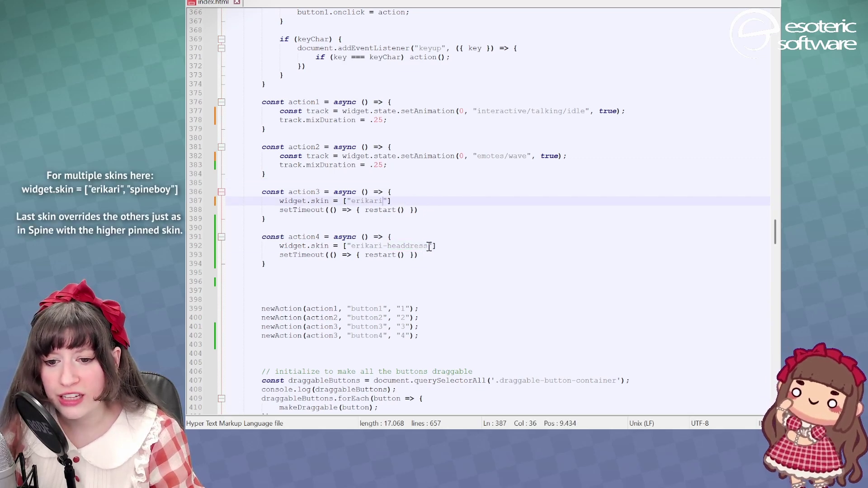
pyautogui.moveTo(429, 246); pyautogui.dragTo(366, 246)
pyautogui.write('sp')
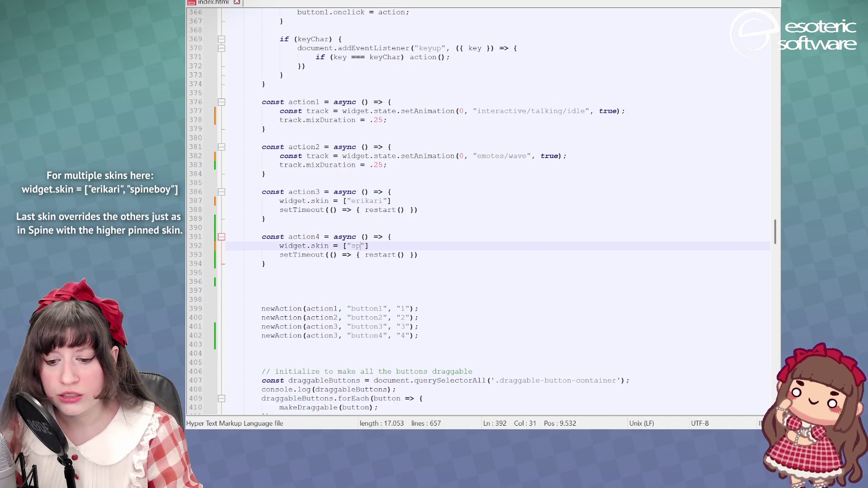
pyautogui.write('ineboy')
pyautogui.press('Up')
pyautogui.scroll(20, 380, 263)
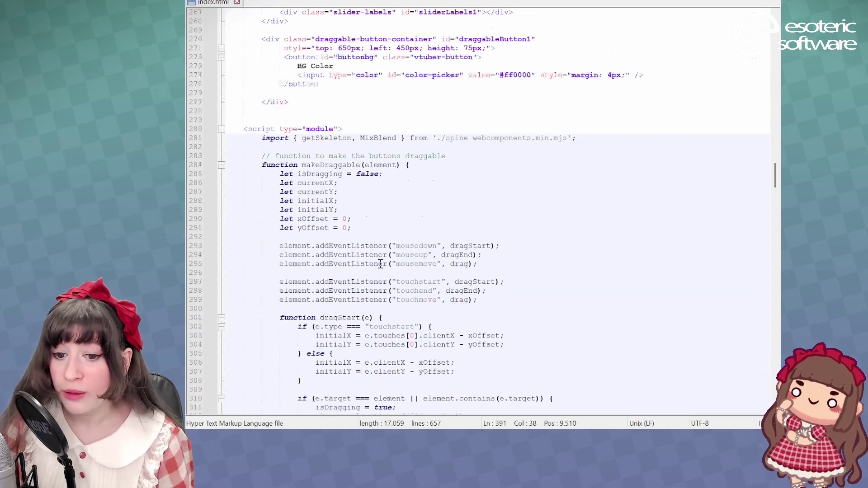
pyautogui.scroll(13, 380, 263)
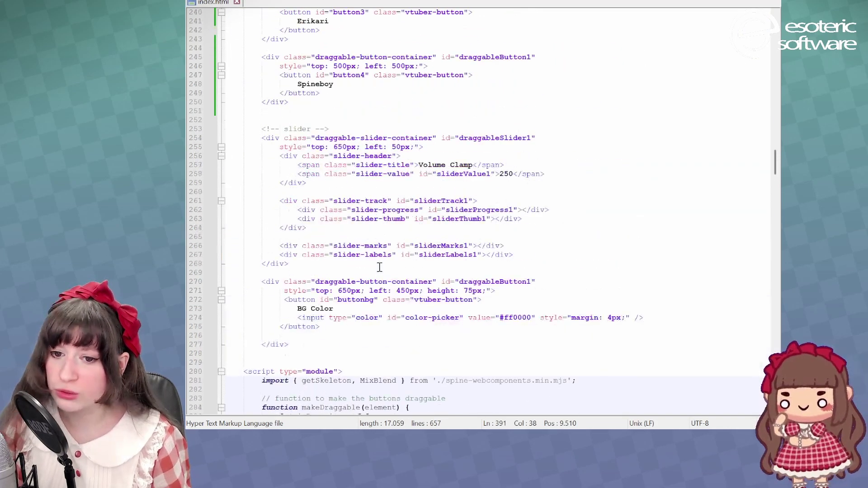
pyautogui.scroll(10, 380, 266)
pyautogui.scroll(-17, 380, 266)
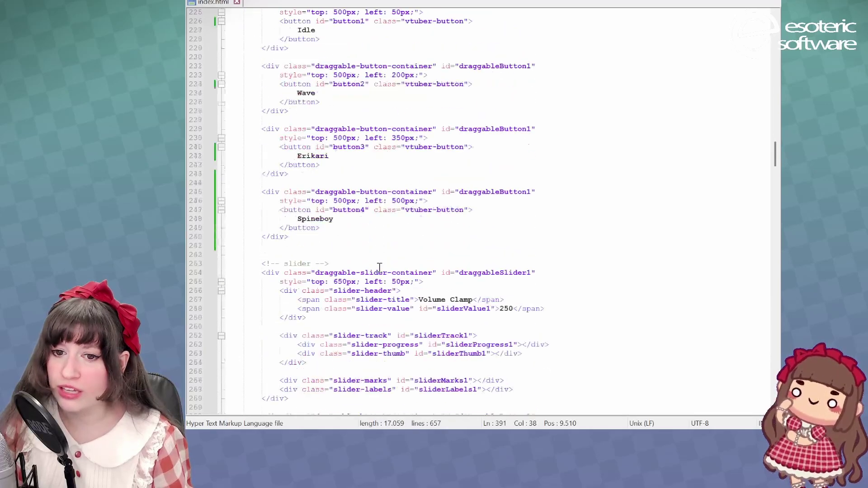
pyautogui.scroll(-20, 380, 266)
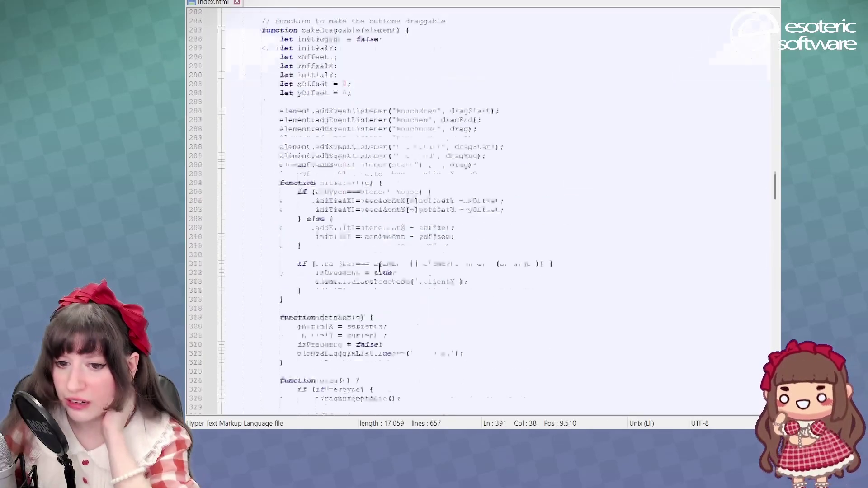
pyautogui.click(309, 194)
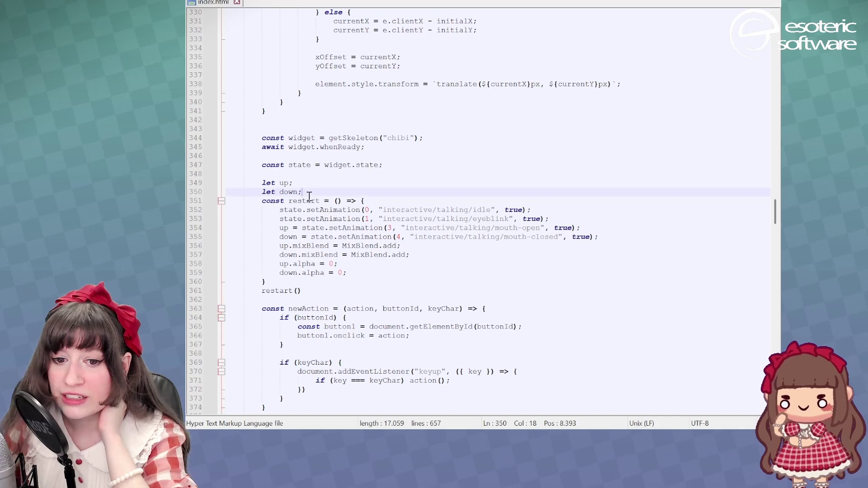
pyautogui.click(312, 201)
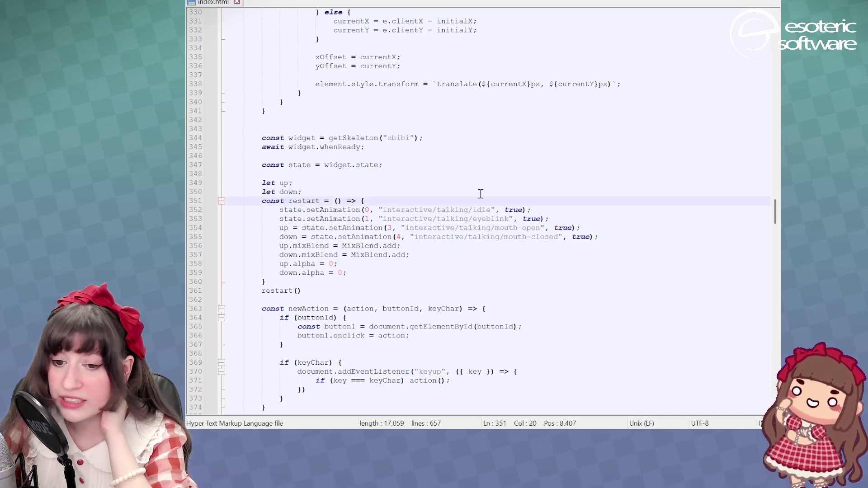
pyautogui.click(481, 209)
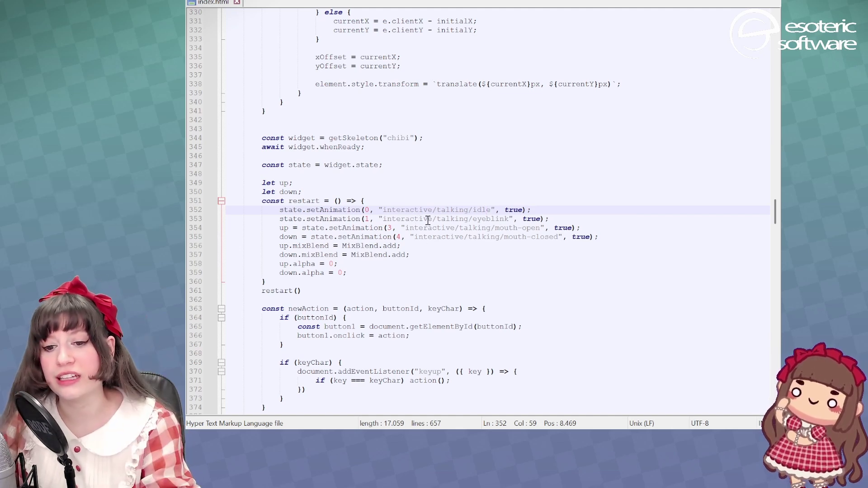
pyautogui.click(491, 219)
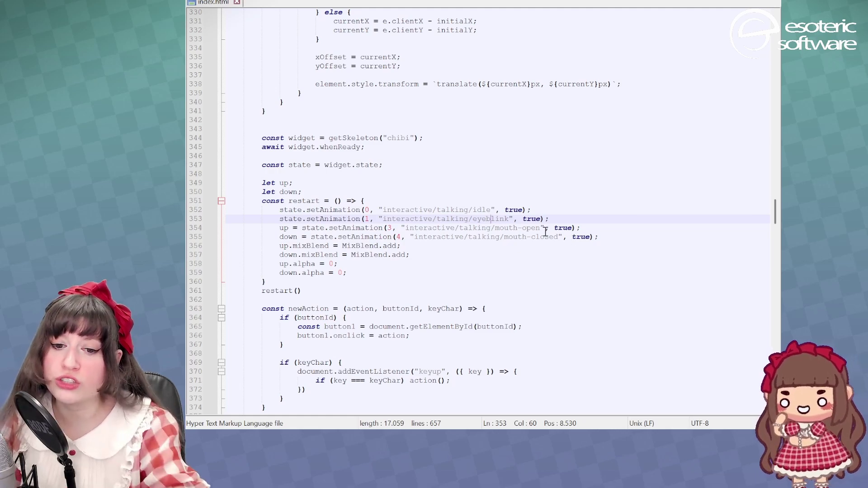
pyautogui.scroll(-1, 546, 232)
pyautogui.scroll(-20, 545, 232)
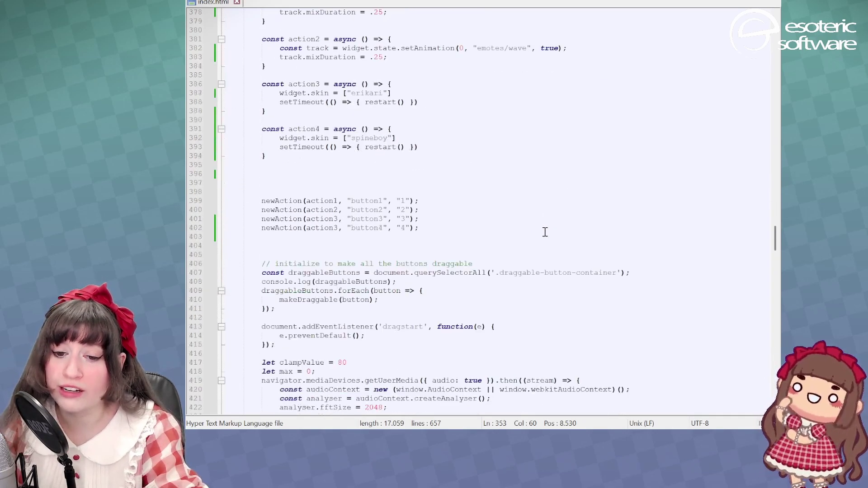
pyautogui.scroll(-20, 545, 232)
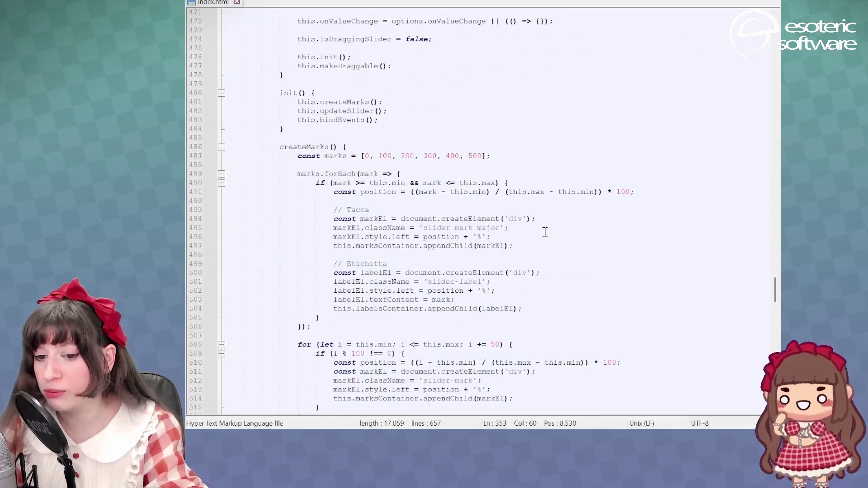
pyautogui.scroll(-16, 546, 232)
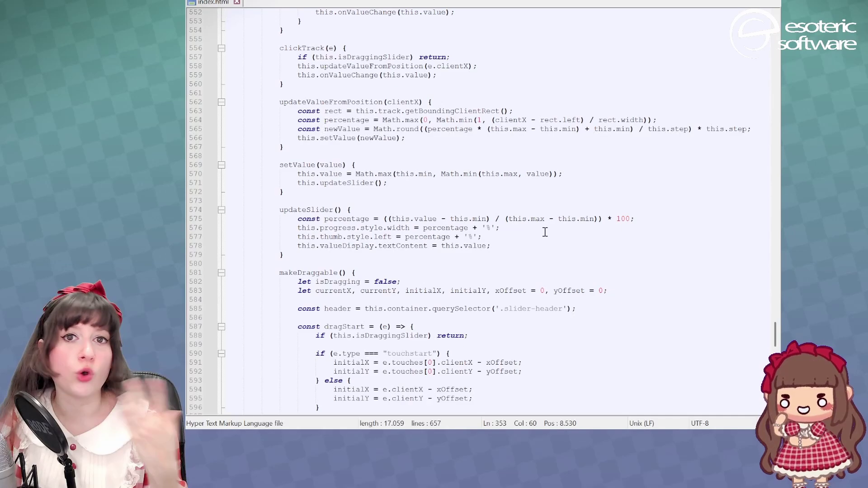
pyautogui.scroll(6, 444, 219)
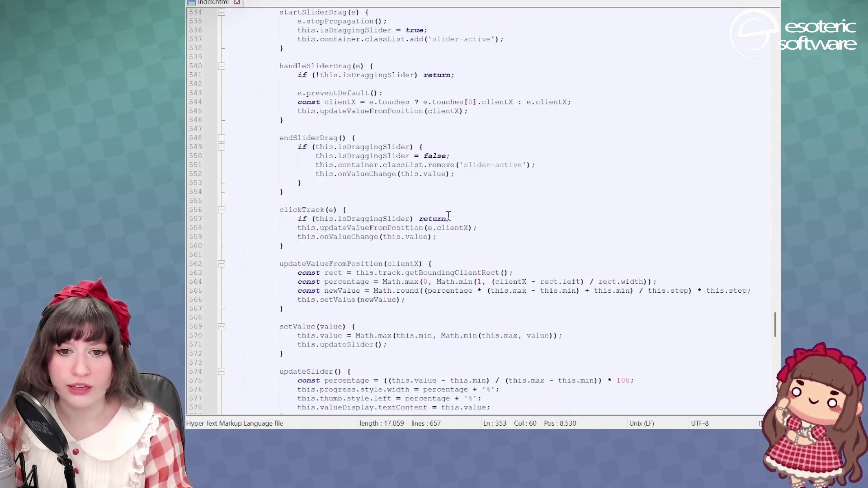
pyautogui.scroll(20, 449, 215)
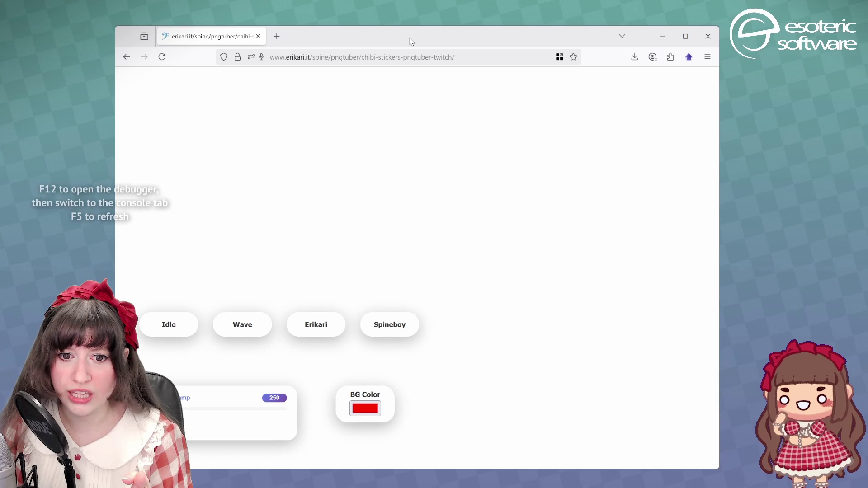
# Open the developer console and expand the error about region davide/arm missing from the atlas.
pyautogui.press('F12')
pyautogui.click(293, 381)
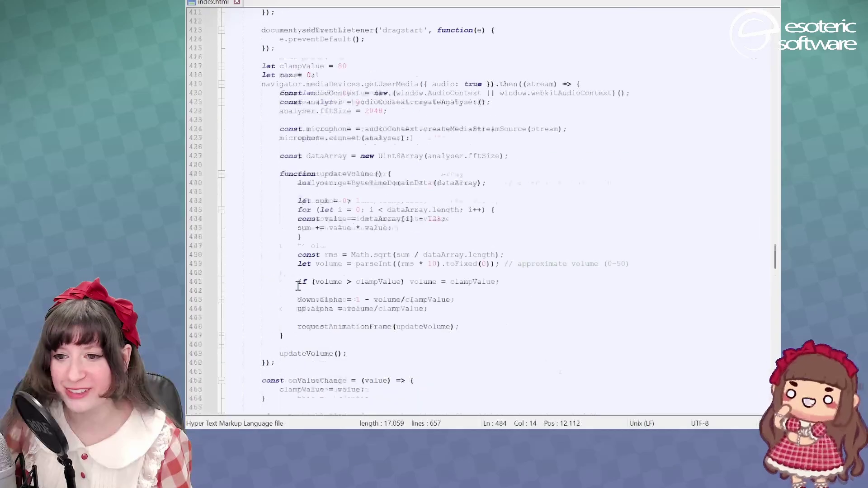
# Point line 216's atlas path to chibi-stickers-pro-twitch and reload the page in Firefox.
pyautogui.moveTo(777, 257); pyautogui.dragTo(777, 145)
pyautogui.click(416, 221)
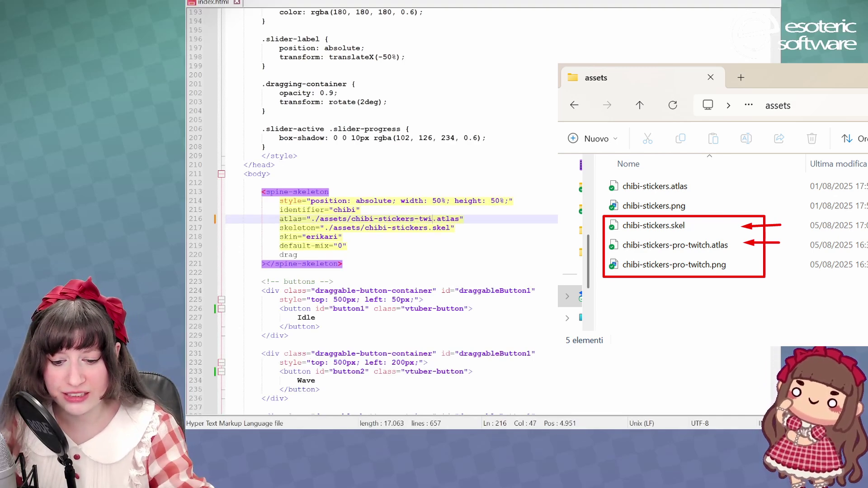
pyautogui.press('BackSpace')
pyautogui.press('BackSpace')
pyautogui.press('BackSpace')
pyautogui.press('BackSpace')
pyautogui.press('BackSpace')
pyautogui.press('BackSpace')
pyautogui.press('BackSpace')
pyautogui.press('BackSpace')
pyautogui.press('BackSpace')
pyautogui.press('BackSpace')
pyautogui.press('BackSpace')
pyautogui.press('BackSpace')
pyautogui.press('BackSpace')
pyautogui.press('BackSpace')
pyautogui.press('BackSpace')
pyautogui.press('BackSpace')
pyautogui.press('BackSpace')
pyautogui.press('BackSpace')
pyautogui.press('BackSpace')
pyautogui.press('BackSpace')
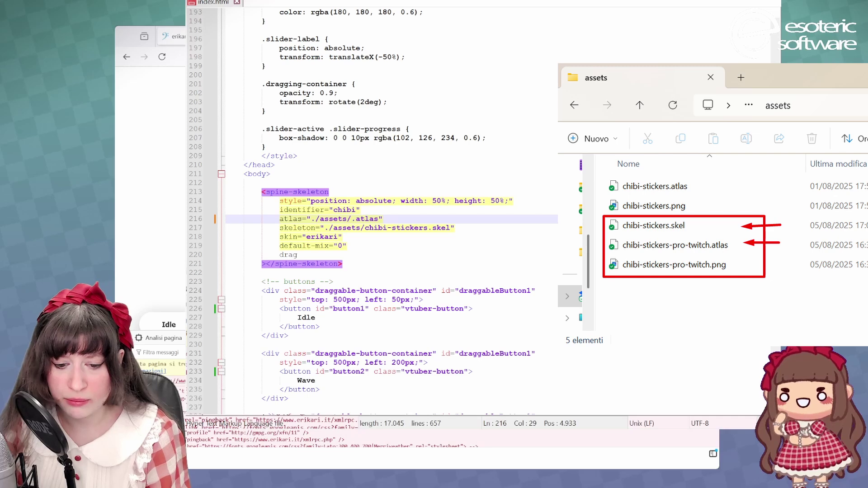
pyautogui.hotkey('ctrl', 'v')
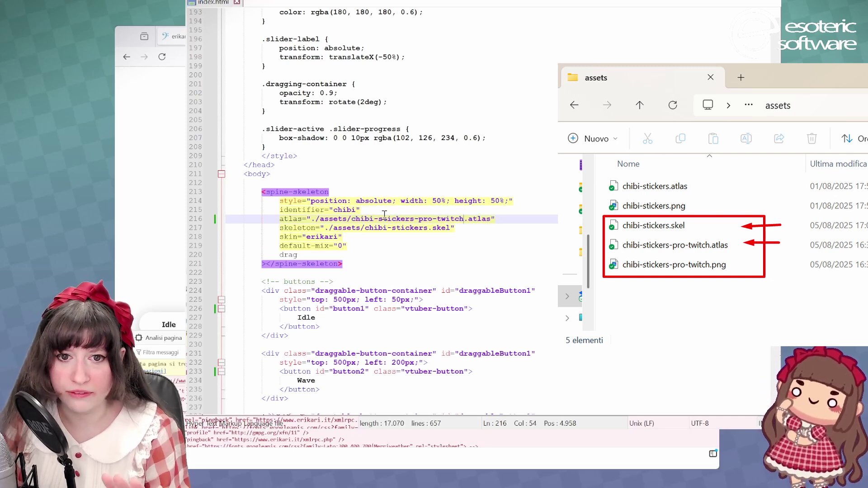
pyautogui.hotkey('alt', 'Tab')
pyautogui.press('F5')
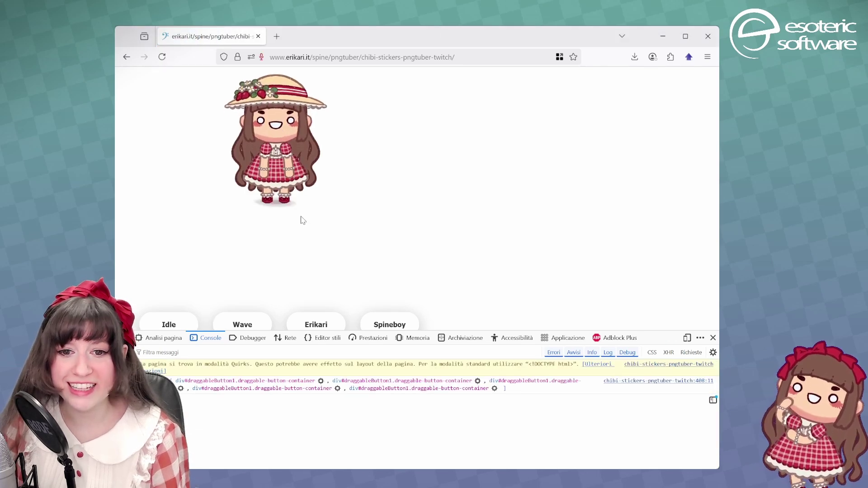
# Close the developer console, play Wave, then return the character to Idle.
pyautogui.click(713, 338)
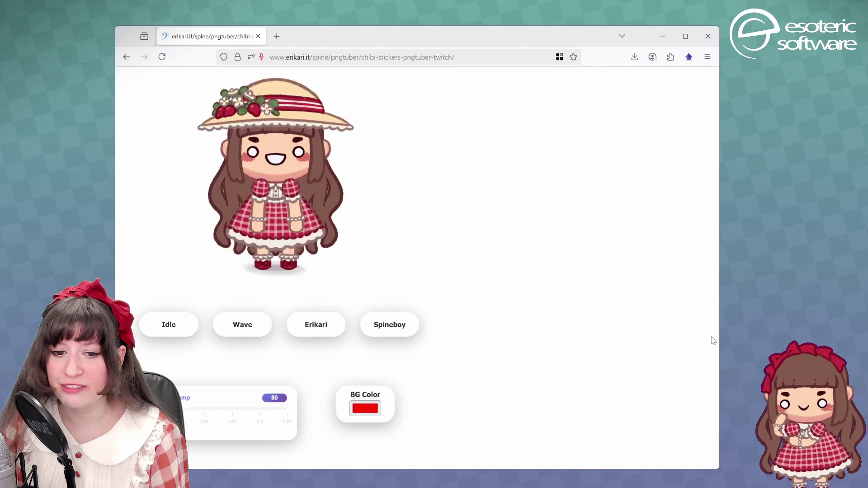
pyautogui.click(243, 325)
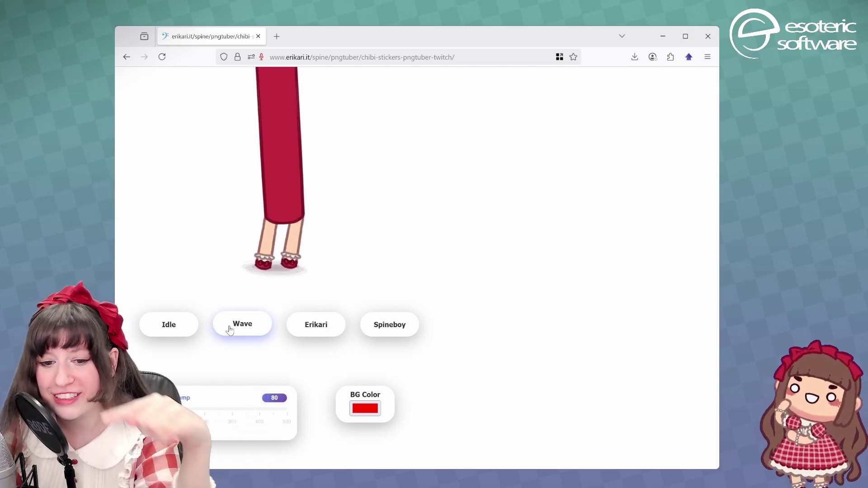
pyautogui.click(175, 330)
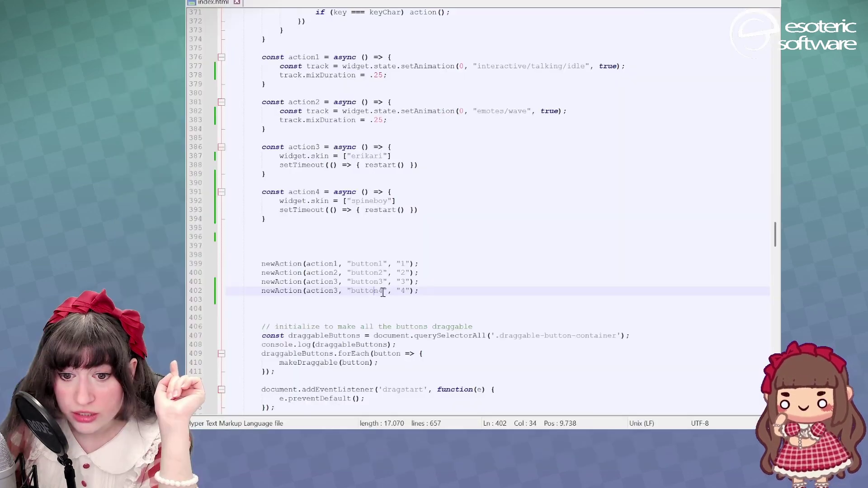
# Edit newAction(action3, "button4", "4") on line 402 to call action4.
pyautogui.click(334, 291)
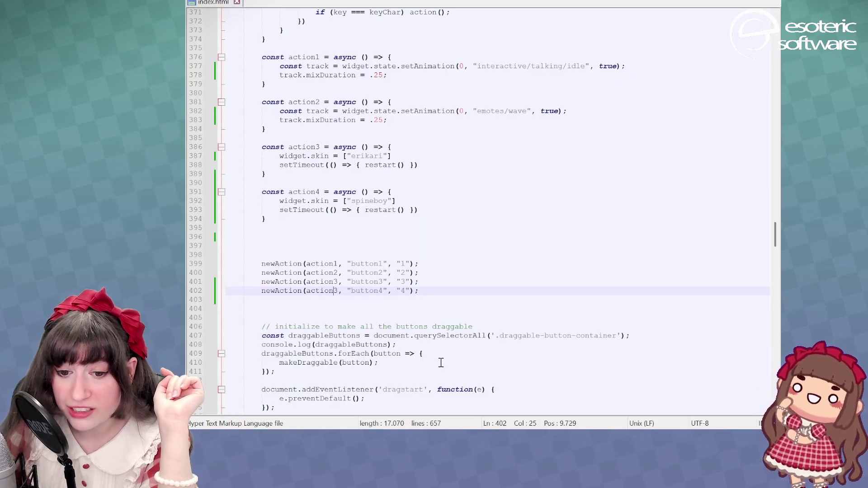
pyautogui.press('Delete')
pyautogui.write('4')
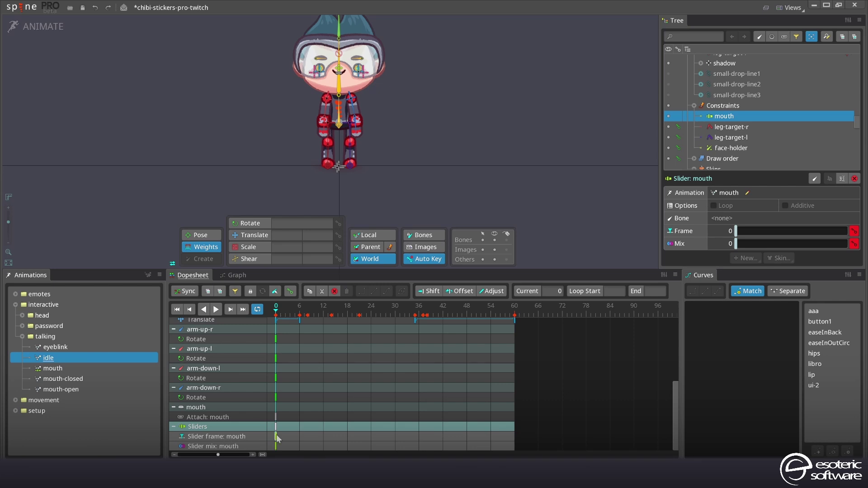
# Re-key the idle mouth slider frame at 0, then inspect the mouth bone and mouth-neutral slot.
pyautogui.press('Delete')
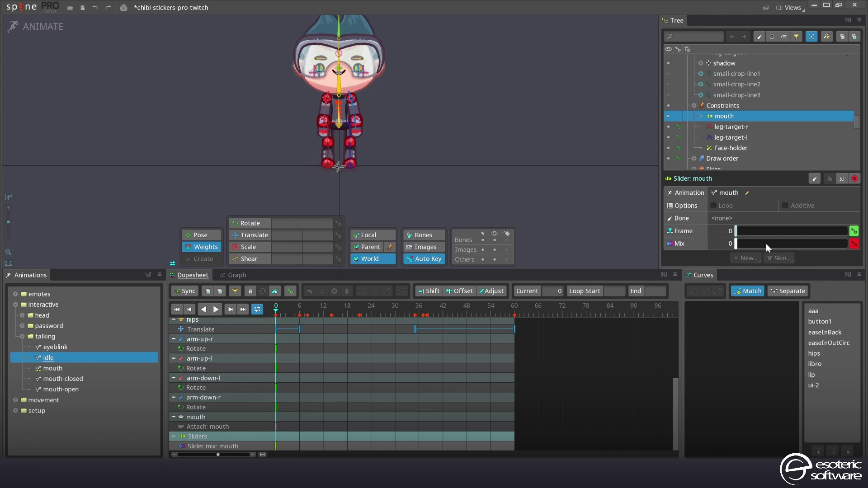
pyautogui.moveTo(740, 233)
pyautogui.mouseDown()
pyautogui.moveTo(785, 233)
pyautogui.moveTo(738, 236)
pyautogui.mouseUp()
pyautogui.scroll(-1, 223, 435)
pyautogui.click(196, 408)
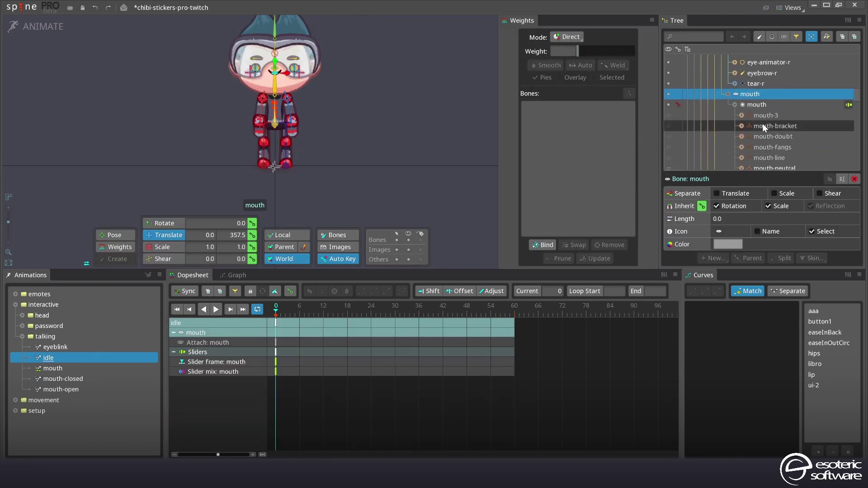
pyautogui.scroll(-2, 762, 123)
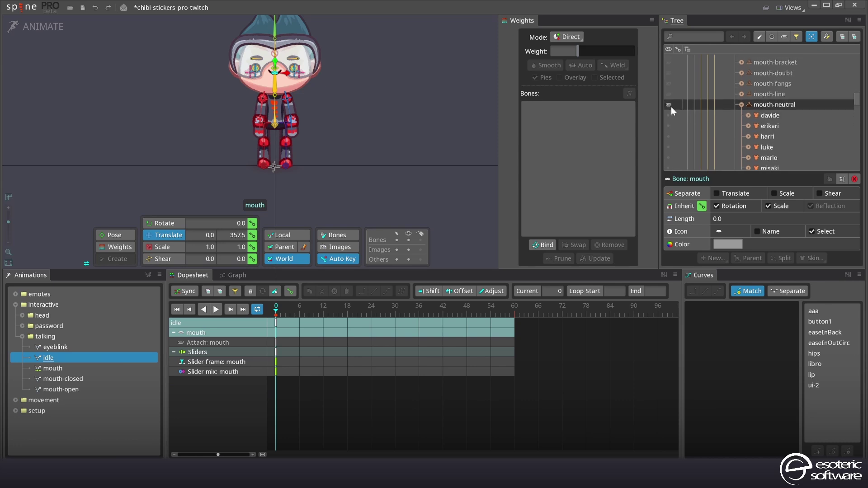
pyautogui.click(671, 106)
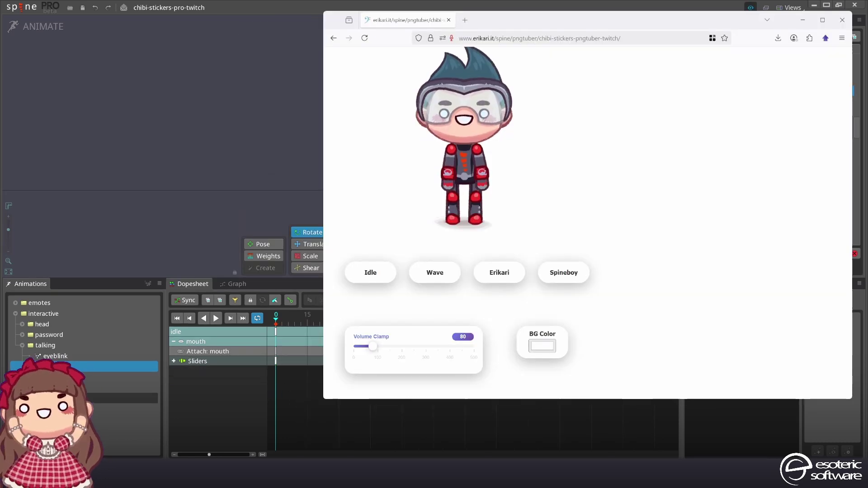
pyautogui.click(88, 397)
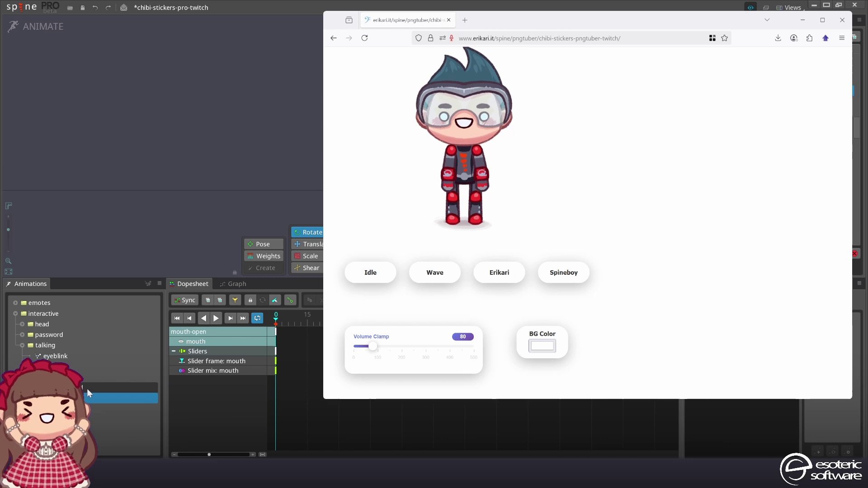
# Open mouth-closed in Spine, then test Spineboy, Wave, Erikari, Wave and Idle on the chibi page.
pyautogui.click(89, 388)
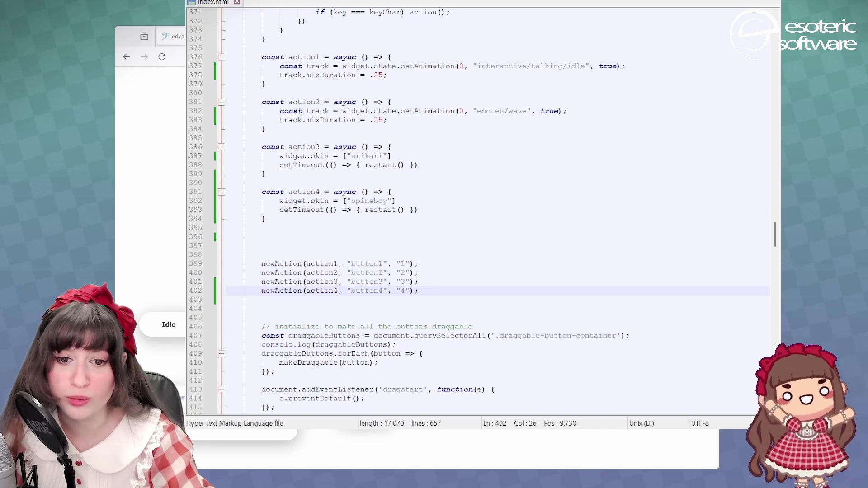
pyautogui.hotkey('alt', 'Tab')
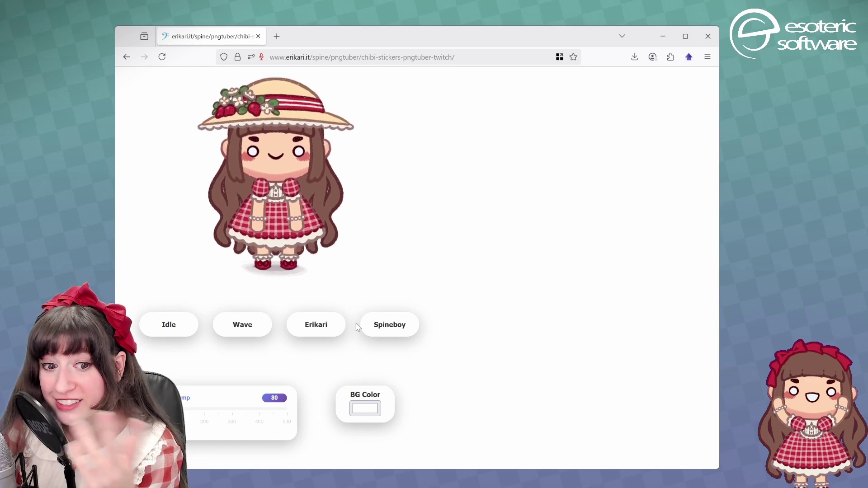
pyautogui.click(361, 325)
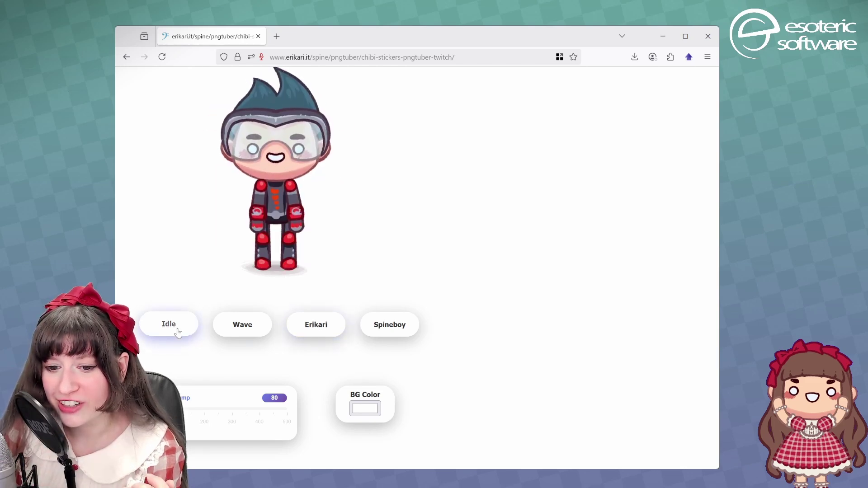
pyautogui.click(244, 332)
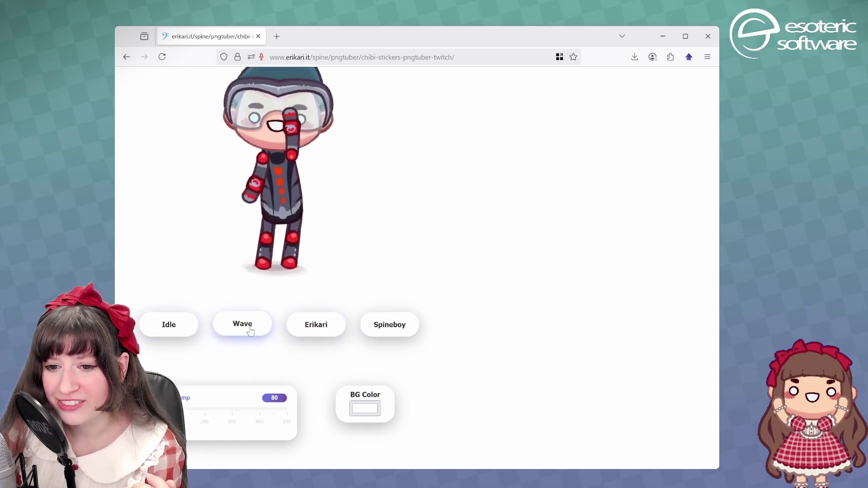
pyautogui.click(298, 331)
pyautogui.click(238, 325)
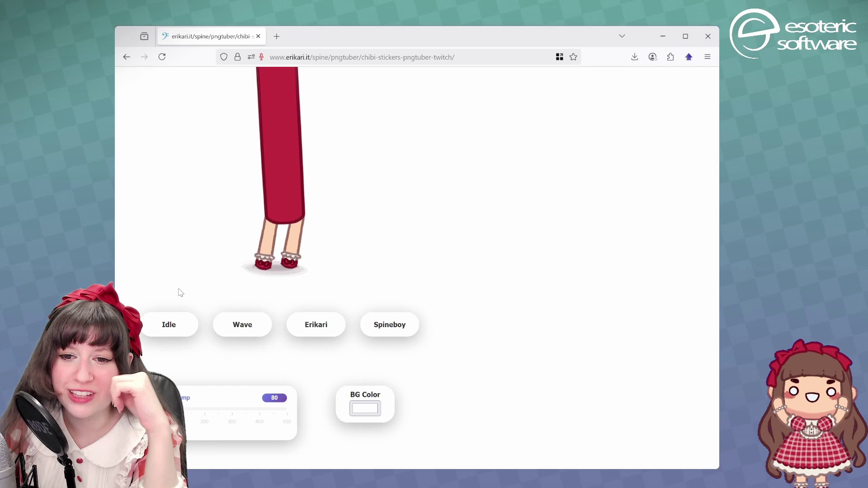
pyautogui.click(155, 333)
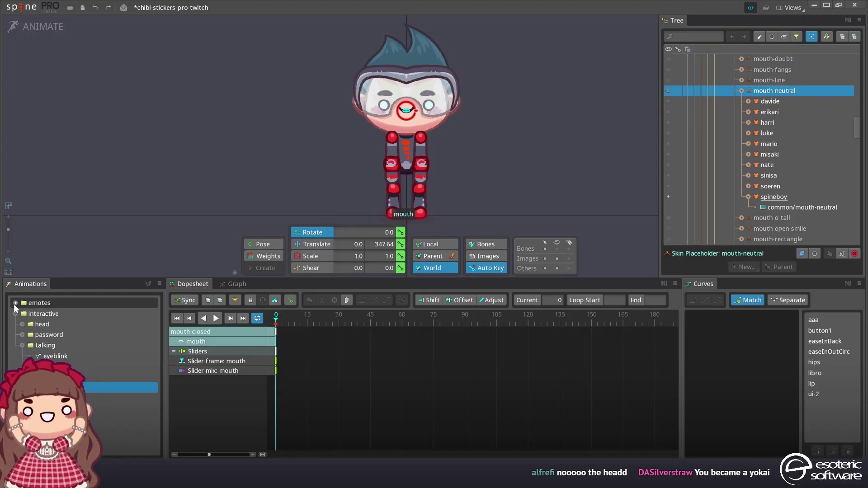
# Open the wave animation in the emotes folder and undo its earlier key changes.
pyautogui.click(15, 303)
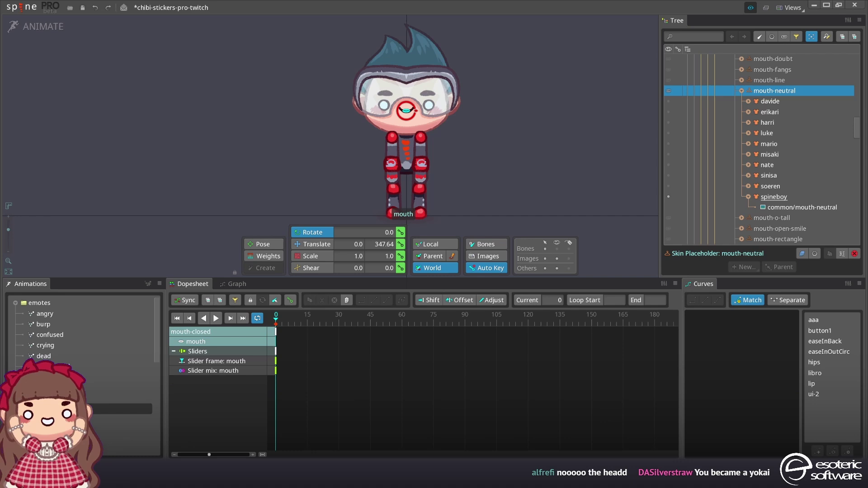
pyautogui.scroll(-5, 84, 330)
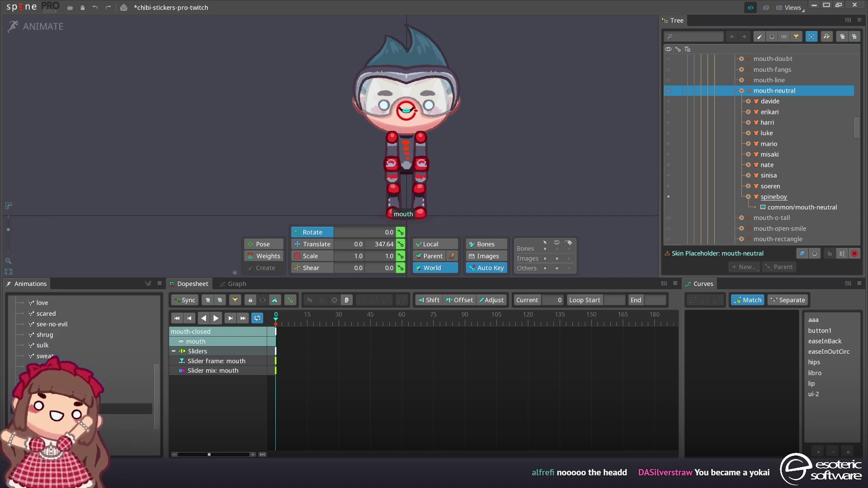
pyautogui.scroll(-3, 84, 362)
pyautogui.click(113, 388)
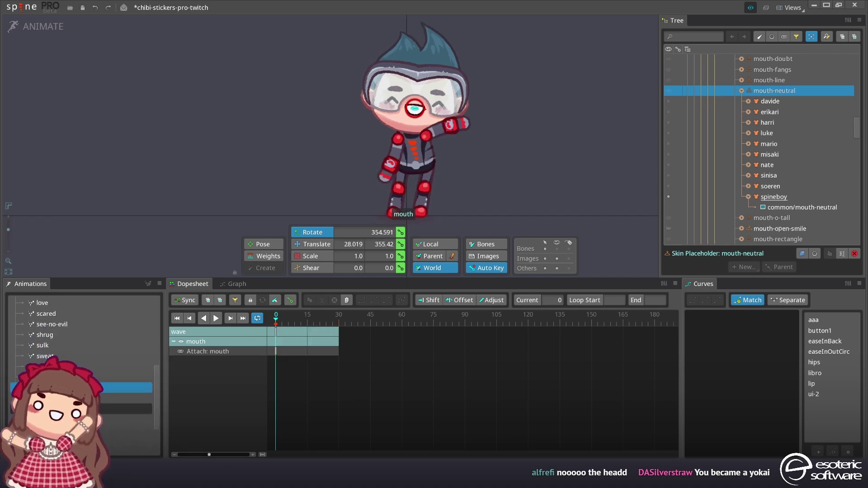
pyautogui.scroll(-3, 84, 343)
pyautogui.hotkey('ctrl', 'z')
pyautogui.hotkey('ctrl', 'z')
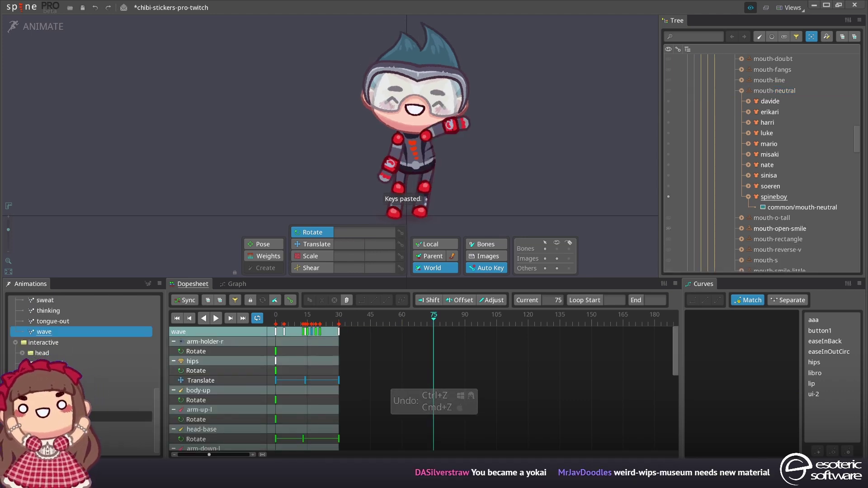
# Copy the mouth-closed animation's keys and paste them into wave.
pyautogui.click(127, 417)
pyautogui.hotkey('ctrl', 'c')
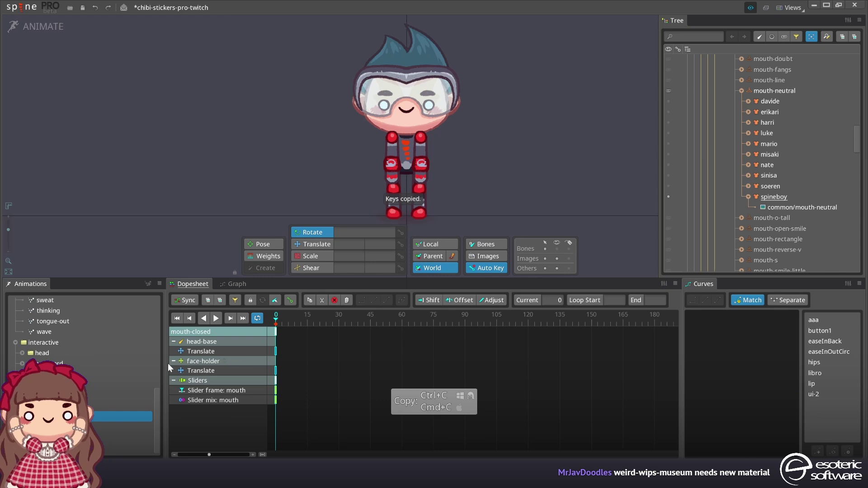
pyautogui.scroll(10, 113, 362)
pyautogui.scroll(-10, 89, 361)
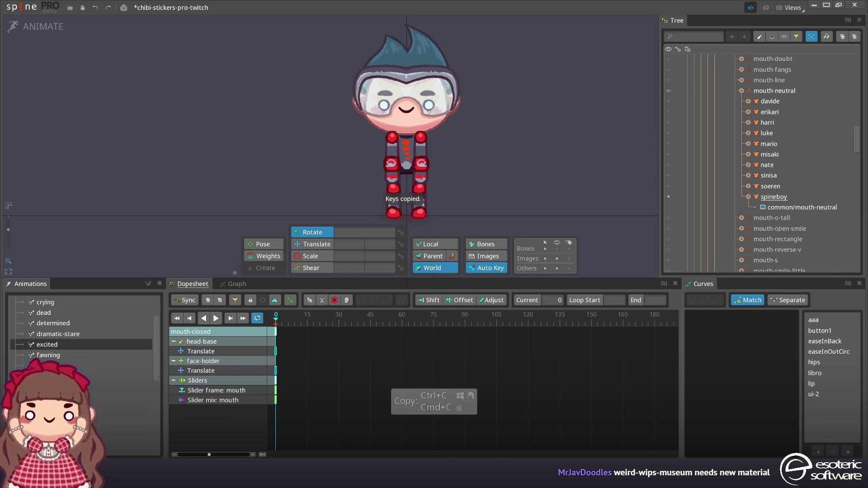
pyautogui.click(89, 356)
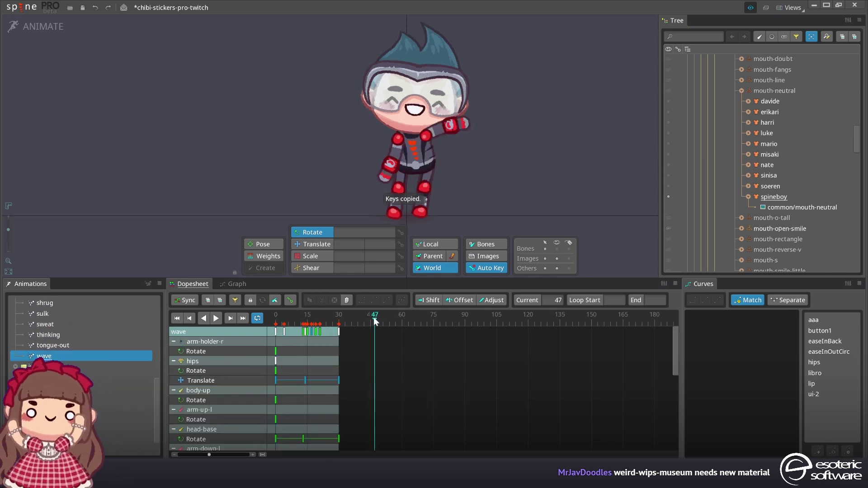
pyautogui.hotkey('ctrl', 'v')
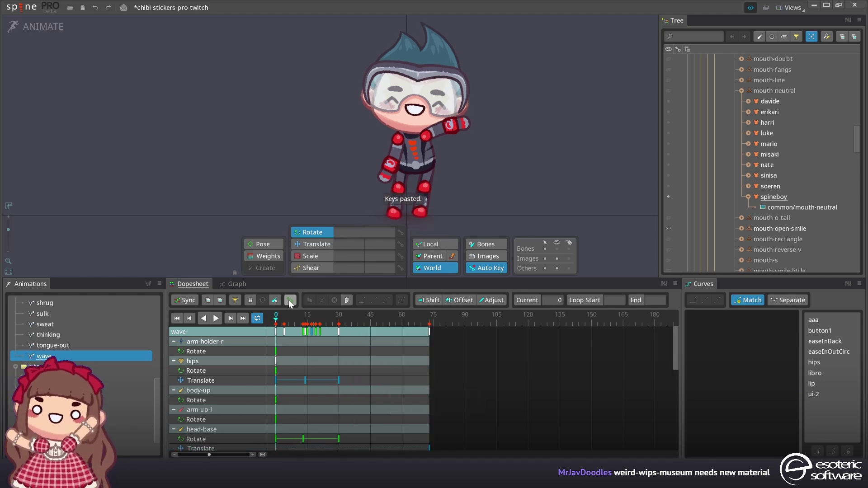
# Delete the stray keys at frame 73 in wave and save the project.
pyautogui.click(275, 331)
pyautogui.scroll(-10, 364, 411)
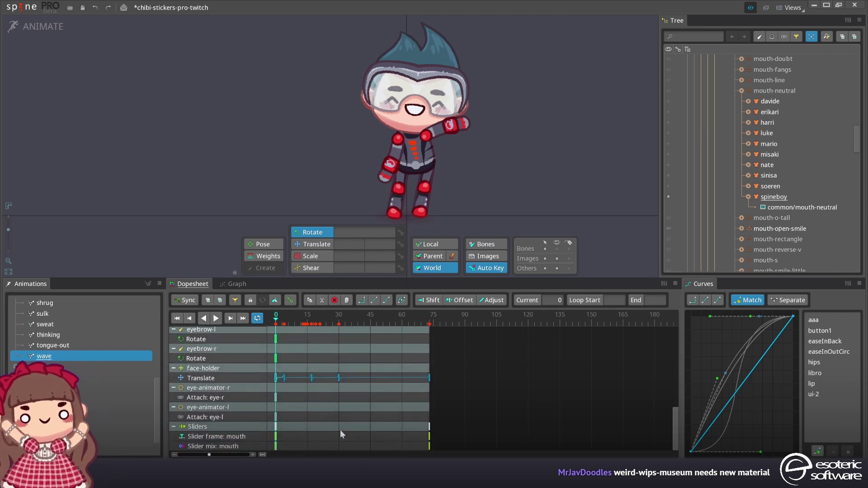
pyautogui.scroll(10, 381, 407)
pyautogui.click(431, 332)
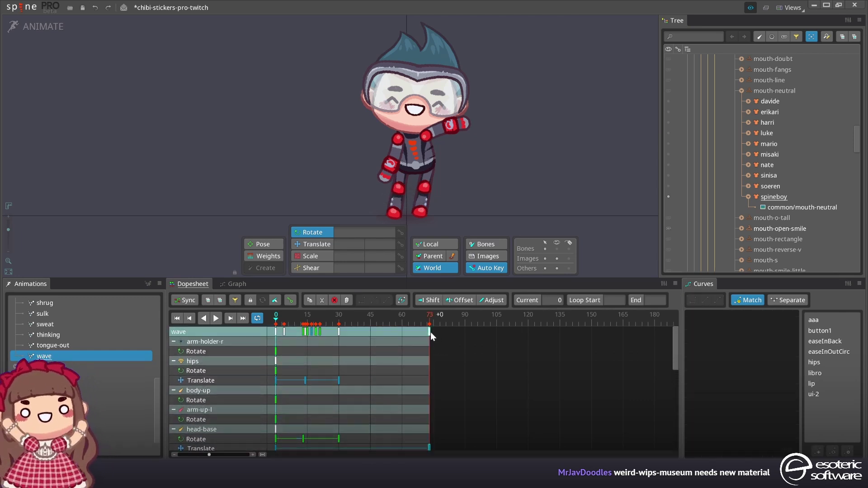
pyautogui.press('Delete')
pyautogui.hotkey('ctrl', 's')
# Re-export the skeleton with the last settings, reload the page, and test Erikari's Wave and Idle.
pyautogui.hotkey('ctrl', 'shift', 'e')
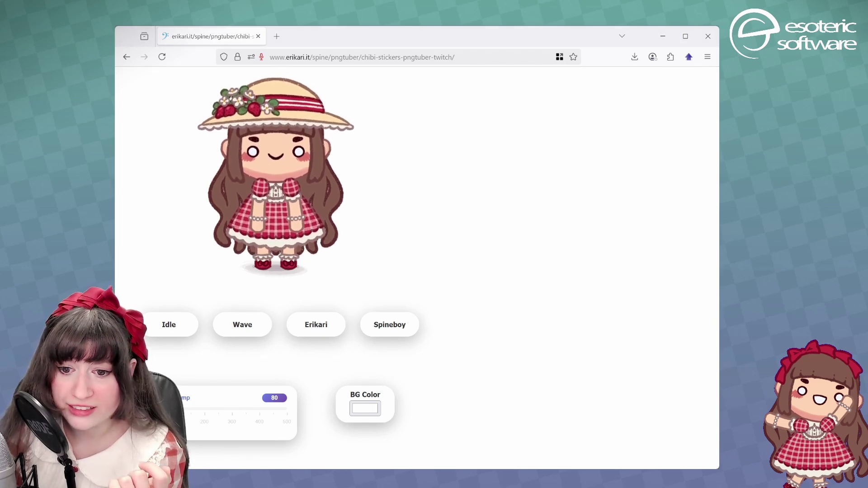
pyautogui.click(162, 57)
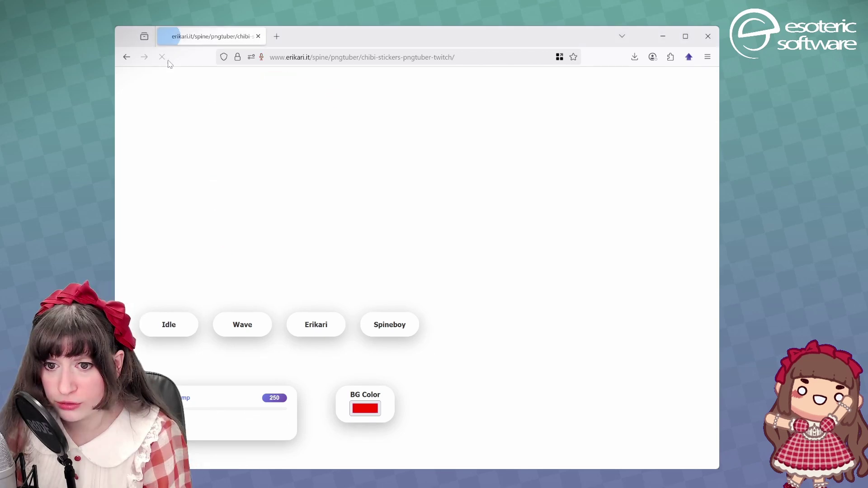
pyautogui.click(231, 335)
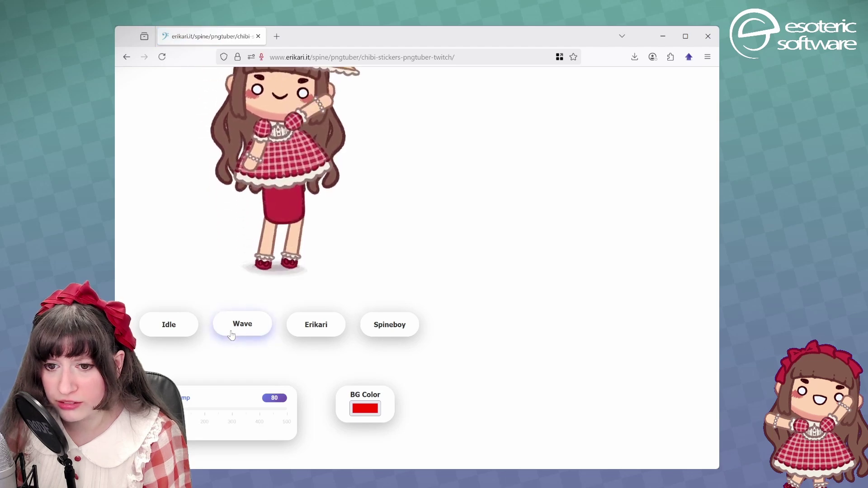
pyautogui.click(177, 326)
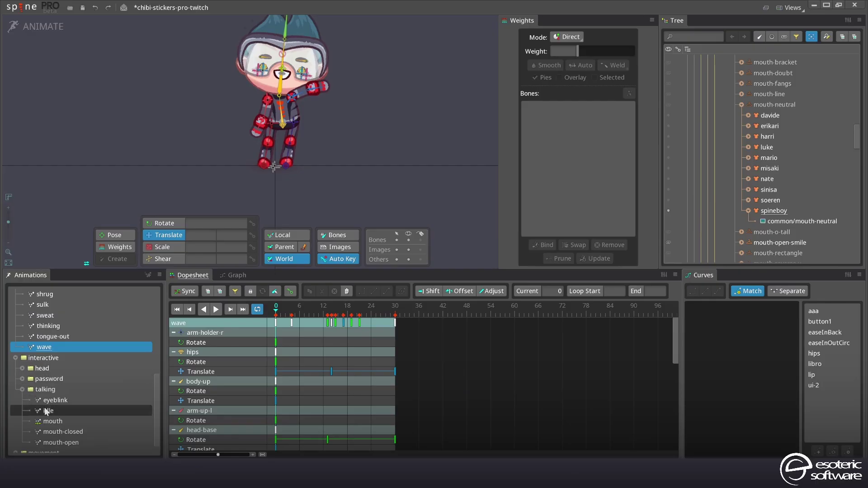
pyautogui.click(45, 411)
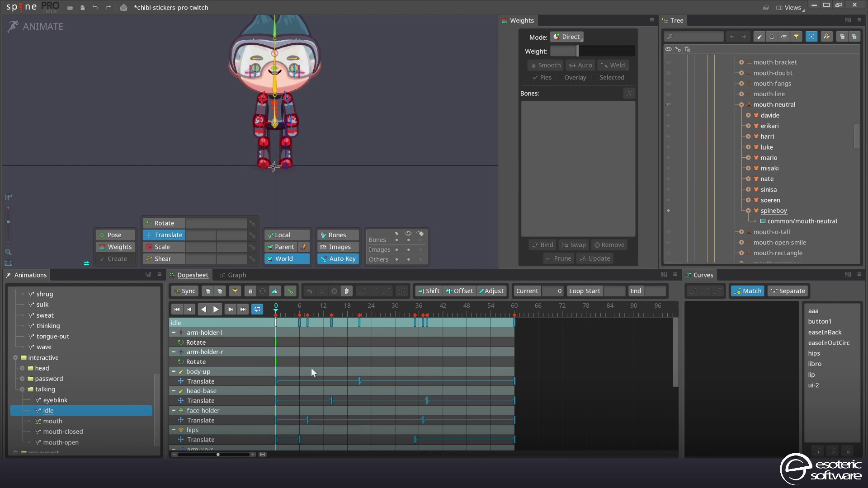
# Paste the idle animation's frame-0 keys into wave and delete the extra keys at frame 53.
pyautogui.click(275, 324)
pyautogui.hotkey('ctrl', 'c')
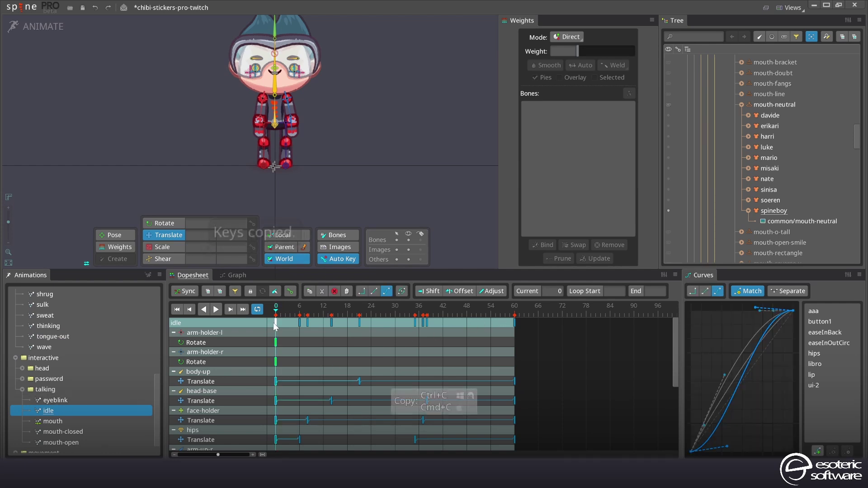
pyautogui.click(50, 346)
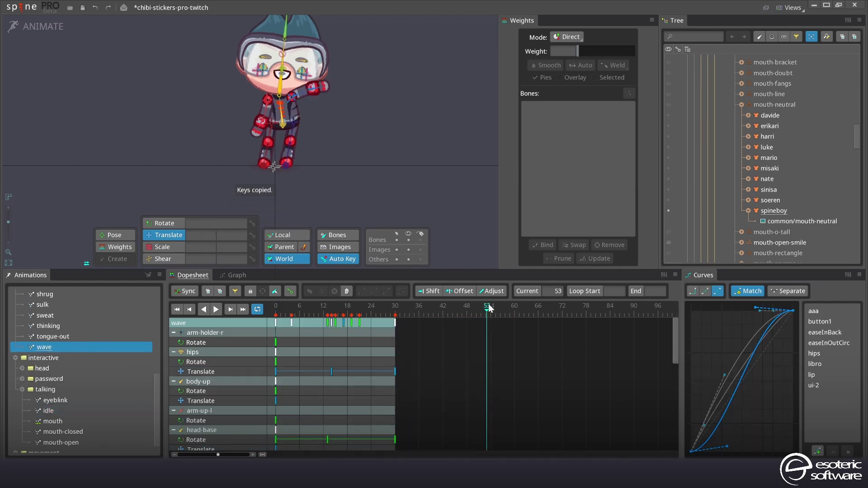
pyautogui.hotkey('ctrl', 'v')
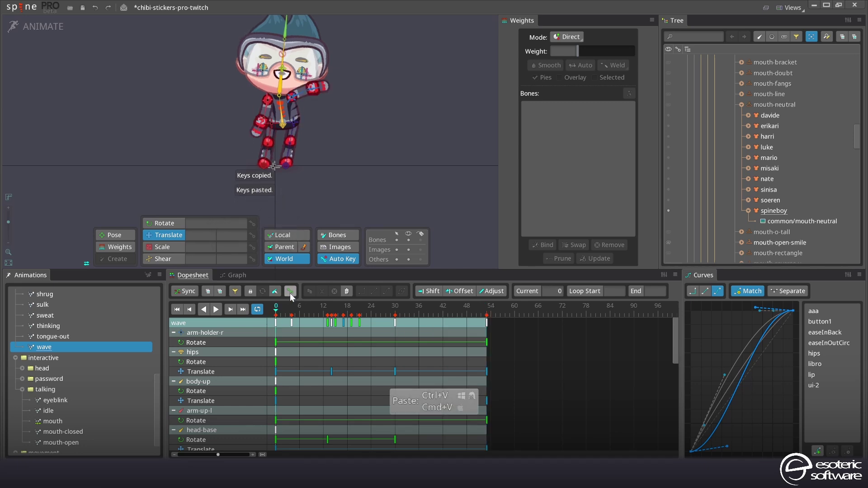
pyautogui.click(275, 322)
pyautogui.click(485, 323)
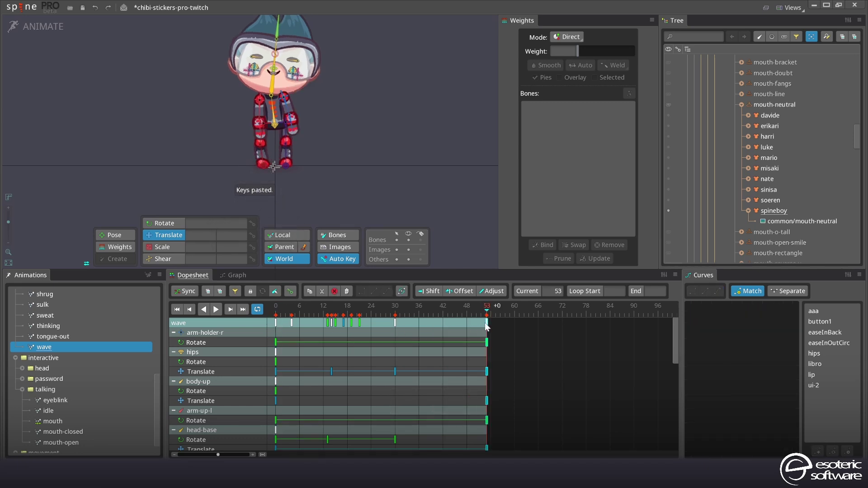
pyautogui.press('Delete')
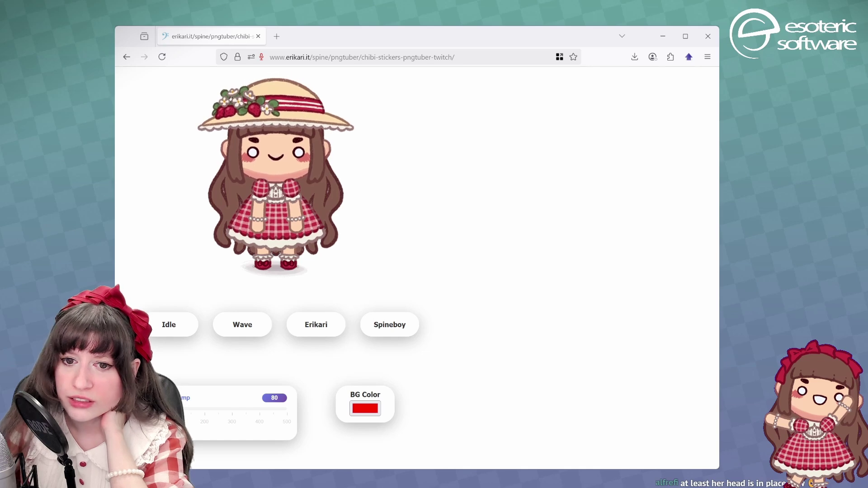
# Reload the page in Firefox and play Erikari's Wave animation to confirm her head and body stay intact.
pyautogui.click(162, 57)
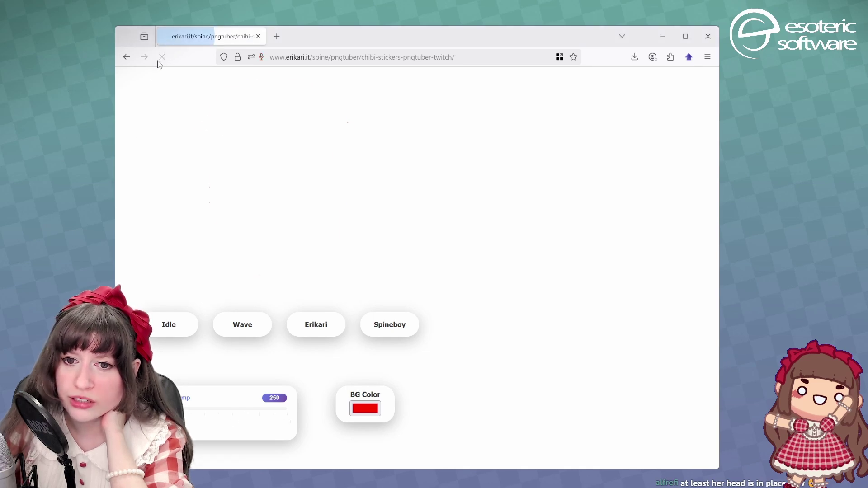
pyautogui.click(238, 333)
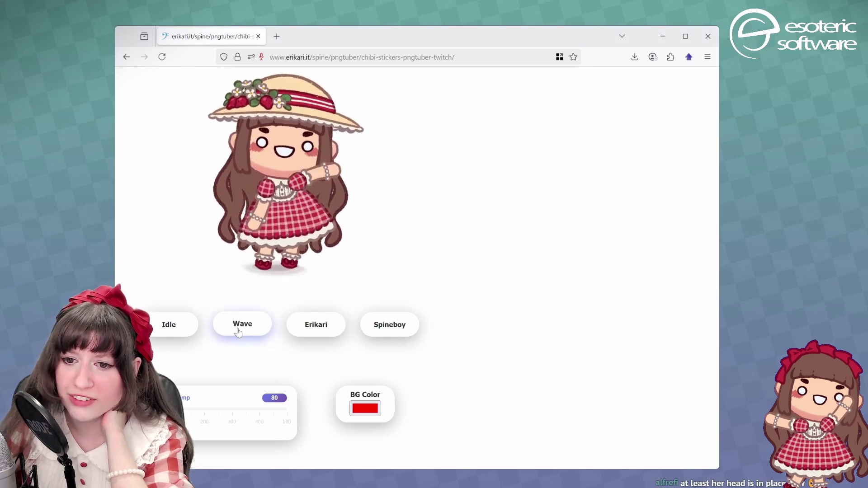